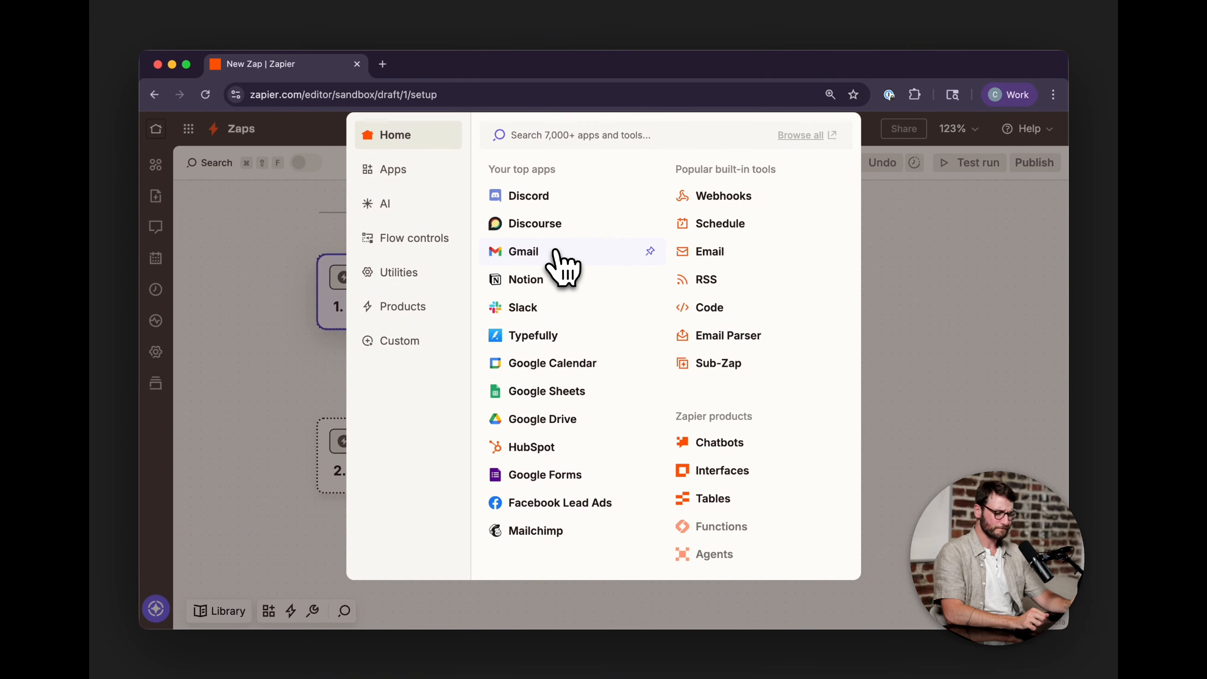
- Set Gmail as the Zap's trigger app and choose New Email as the trigger event
left_click(557, 251)
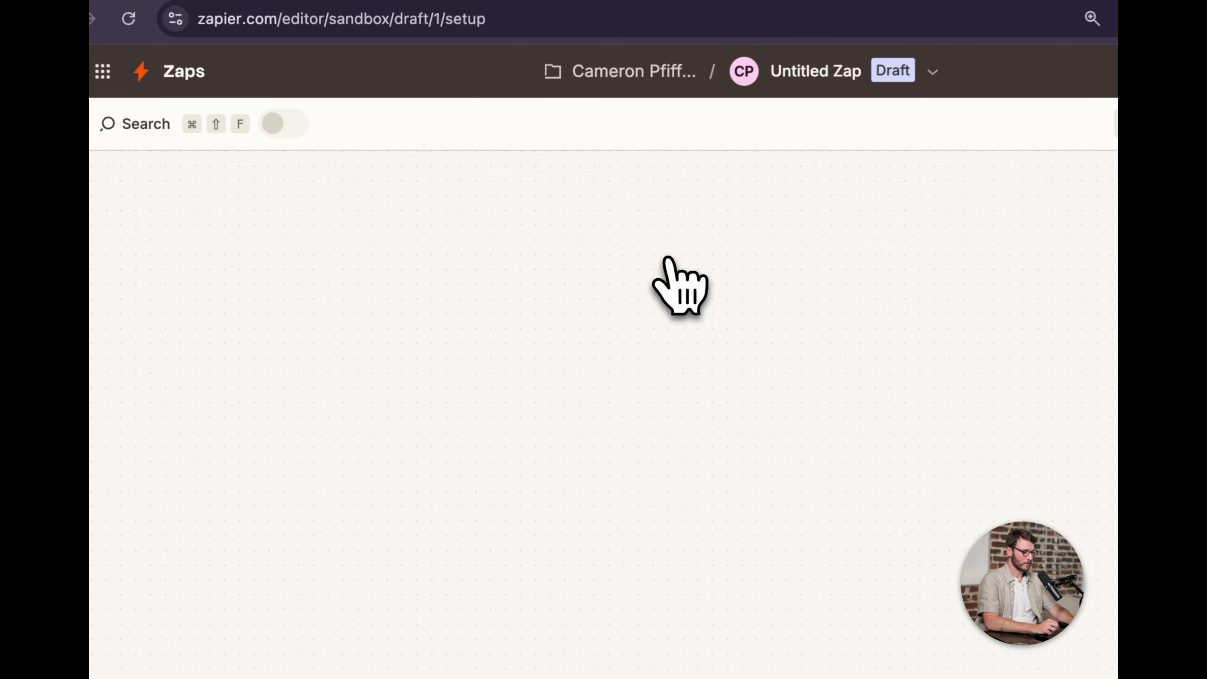
left_click_drag(645, 363, 420, 215)
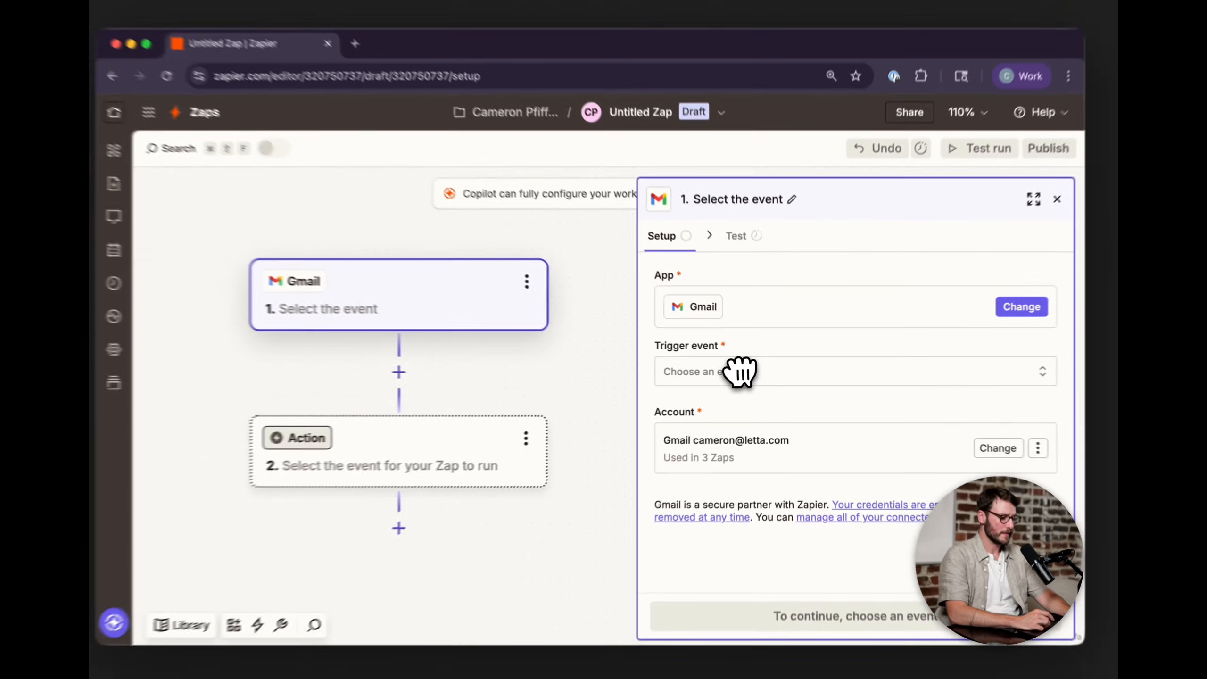
left_click(950, 451)
scroll(511, 462, "down", 2)
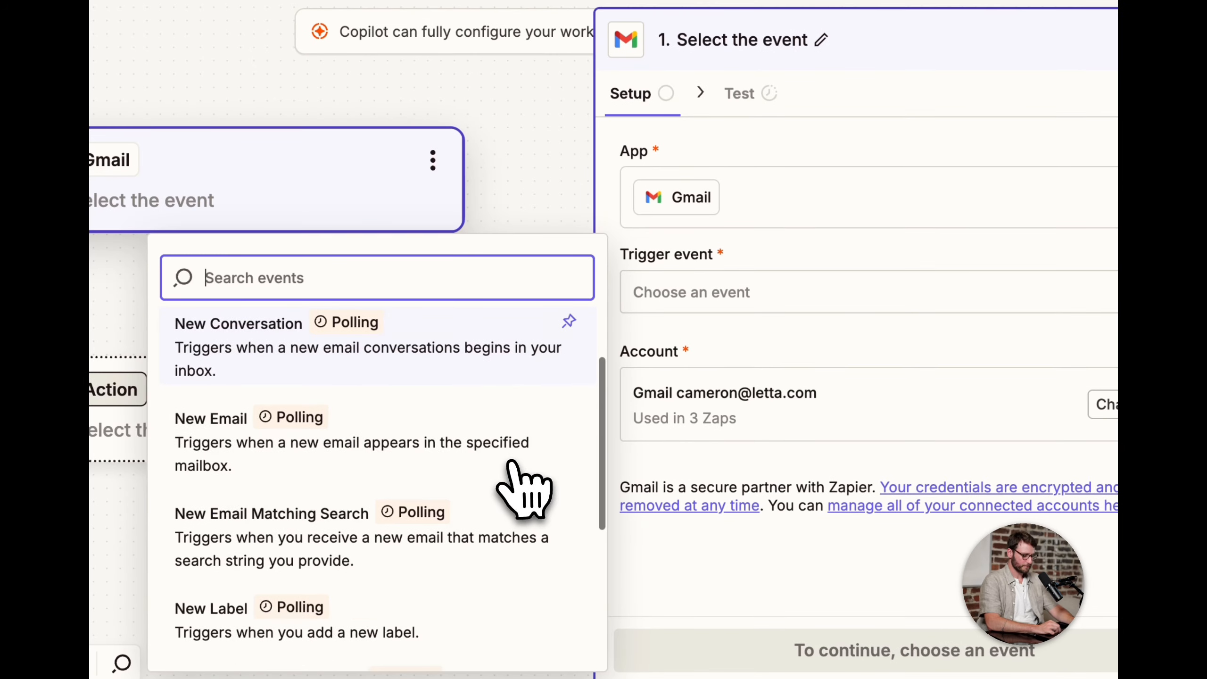
scroll(511, 463, "down", 3)
scroll(513, 468, "up", 5)
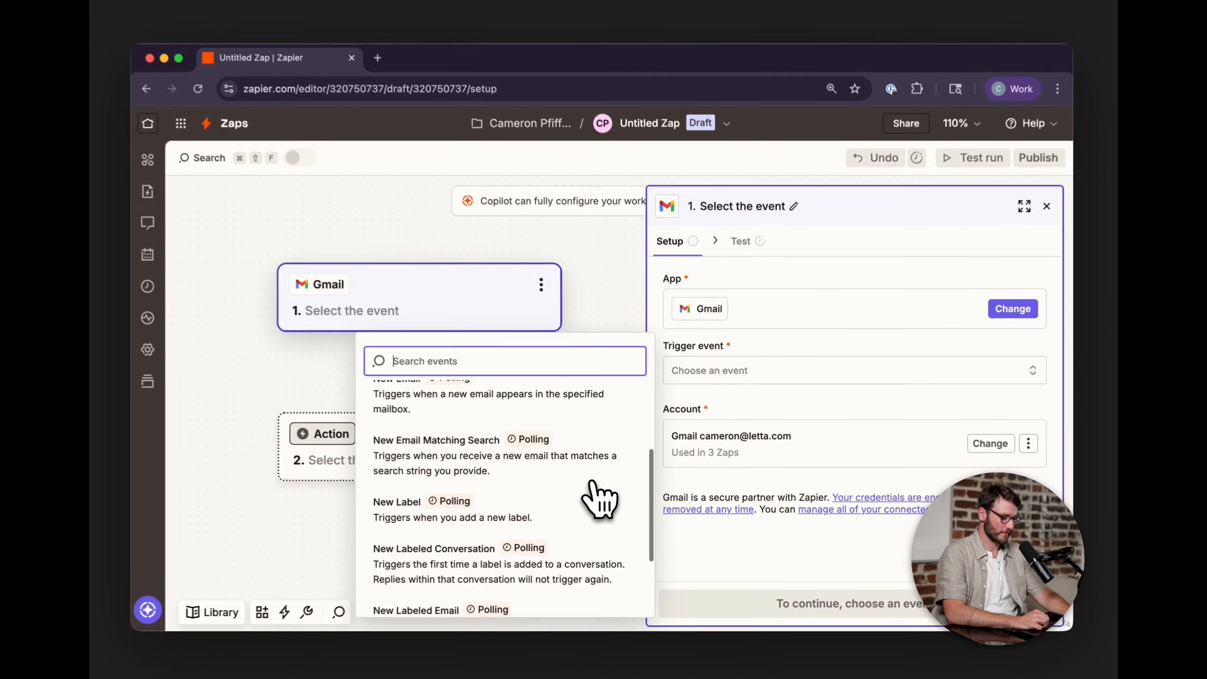
scroll(596, 494, "up", 2)
scroll(489, 447, "down", 2)
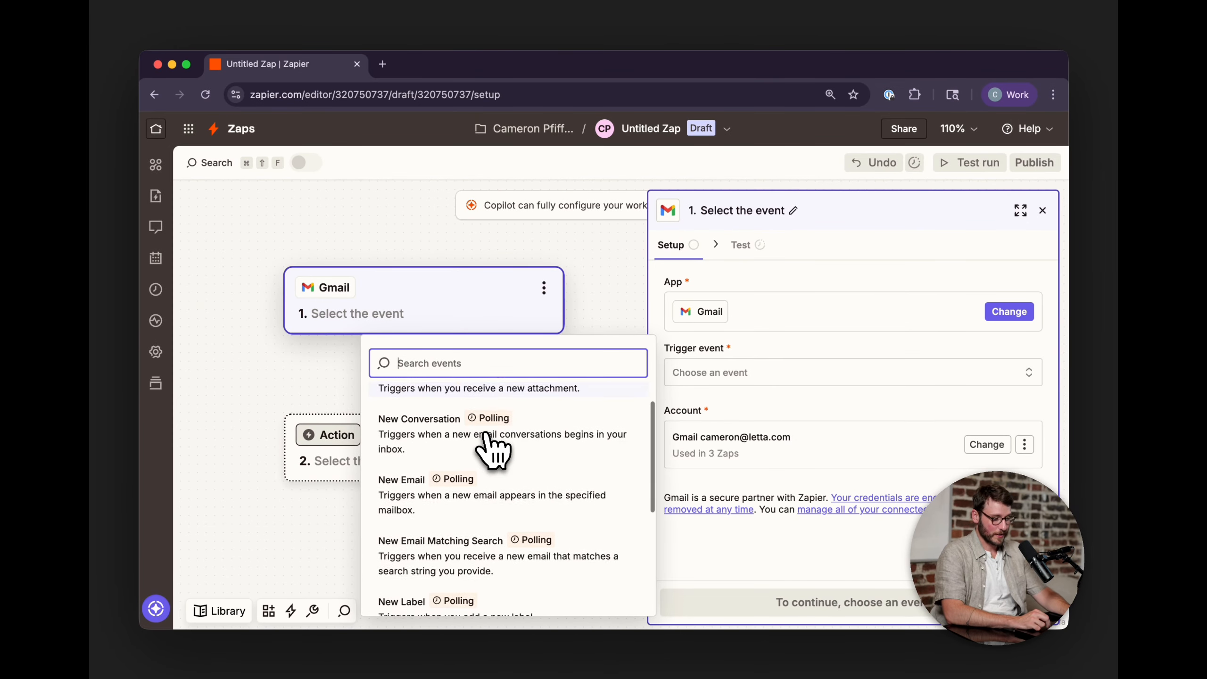
scroll(520, 421, "down", 1)
scroll(528, 430, "down", 4)
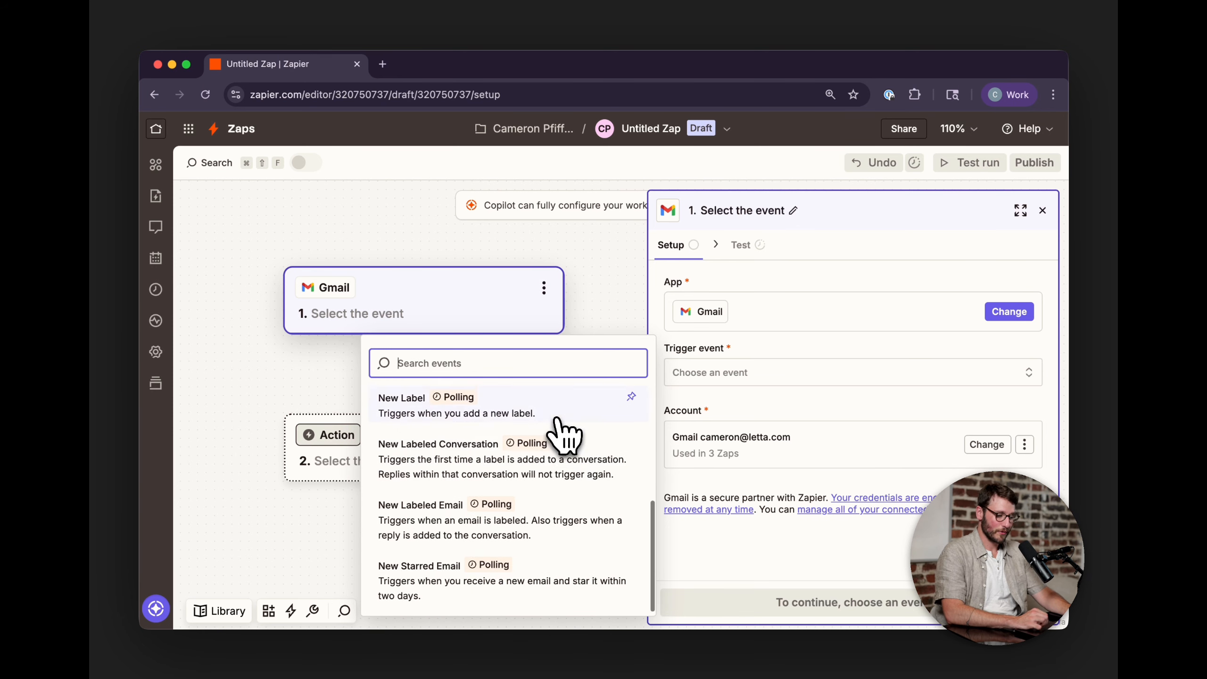
scroll(532, 440, "up", 3)
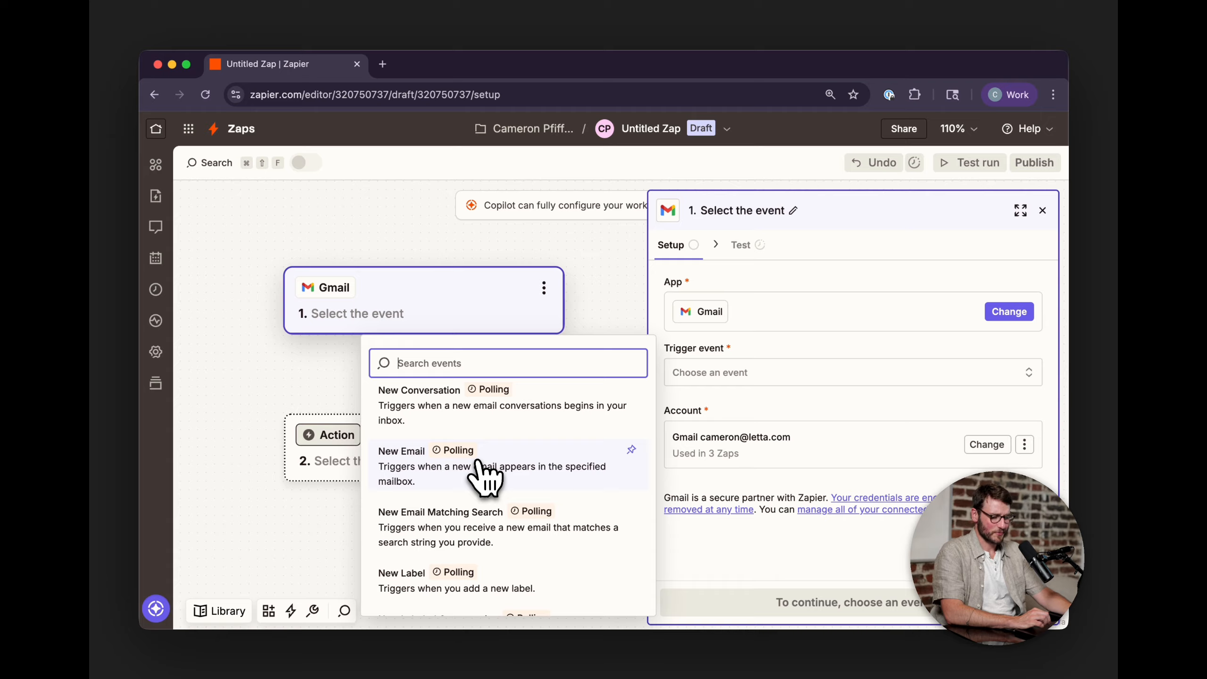
left_click(478, 463)
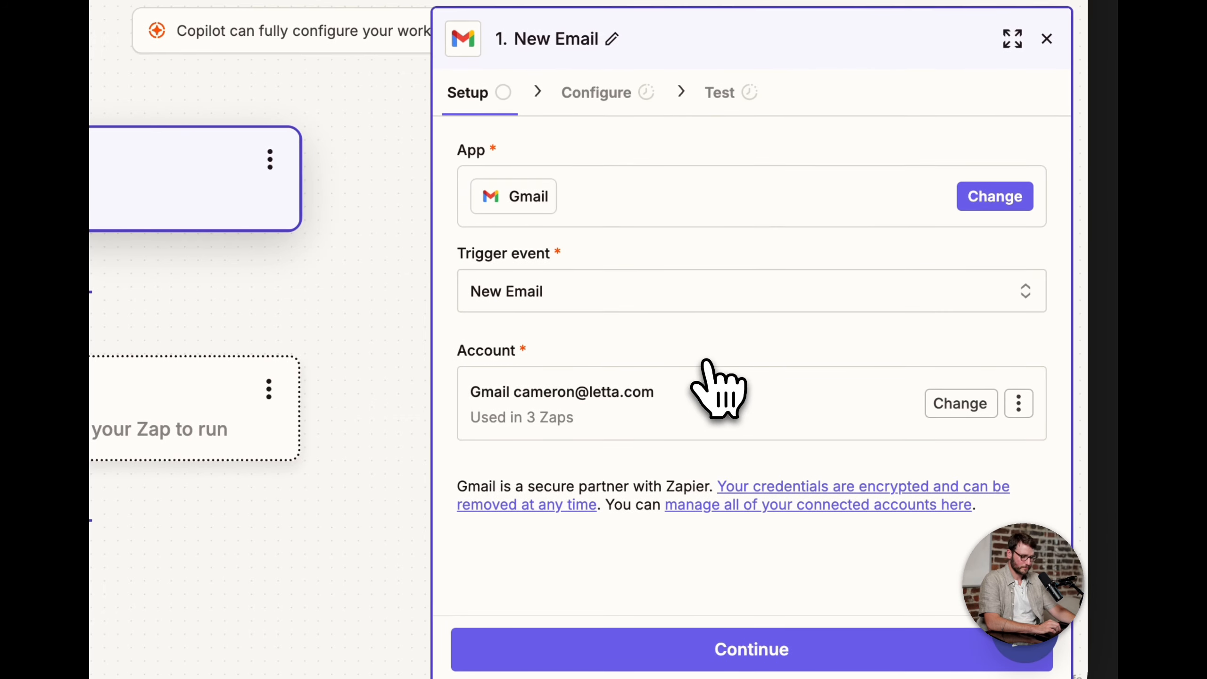
- Select the existing Gmail account for the New Email trigger and continue to its configuration
left_click(933, 403)
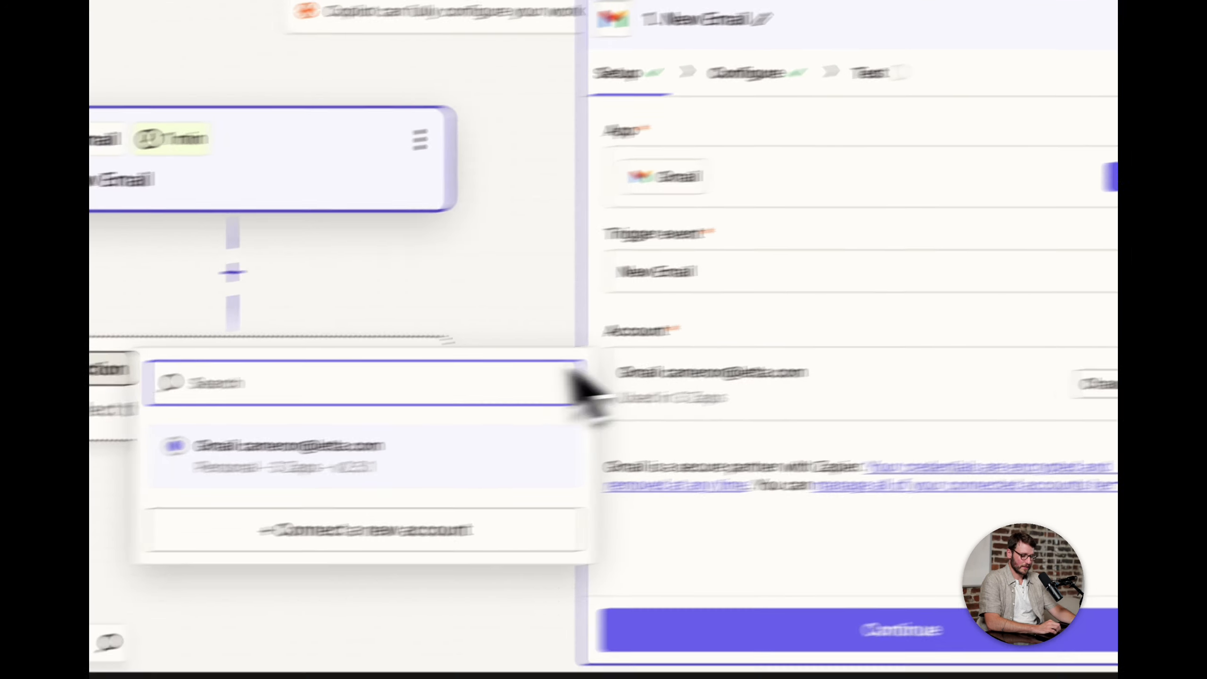
left_click(323, 475)
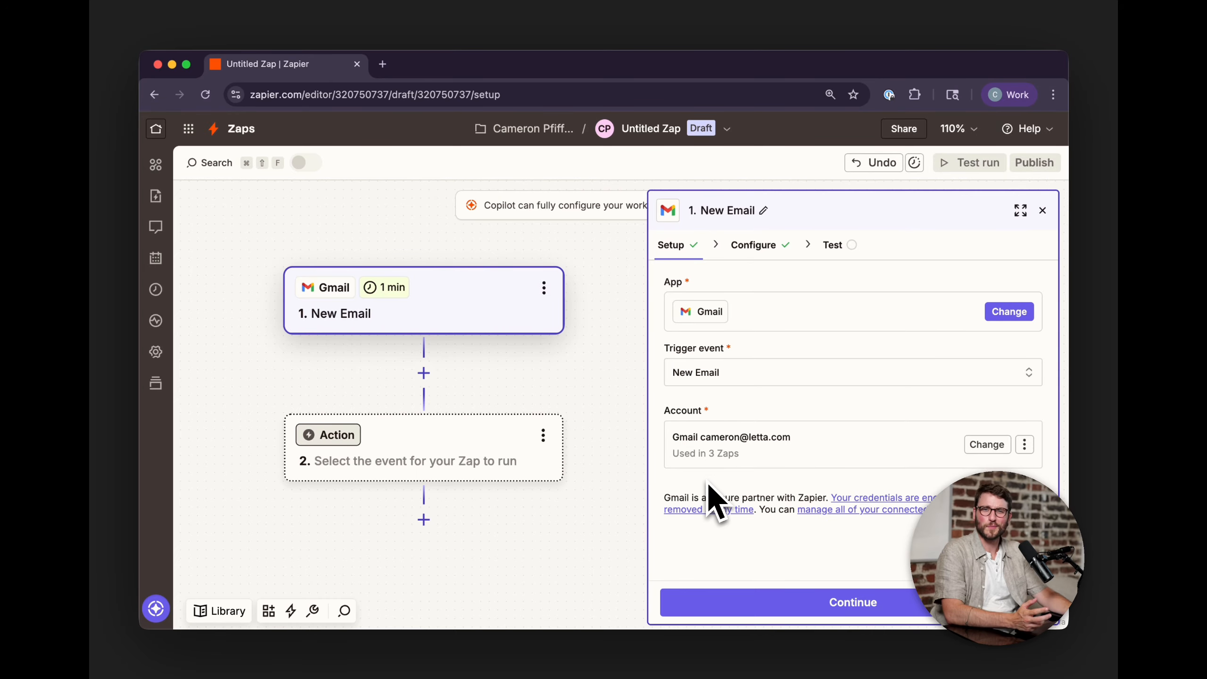
left_click(808, 602)
- Review the label or mailbox options, keep Inbox and all labels, and continue to the trigger test
scroll(521, 450, "down", 2)
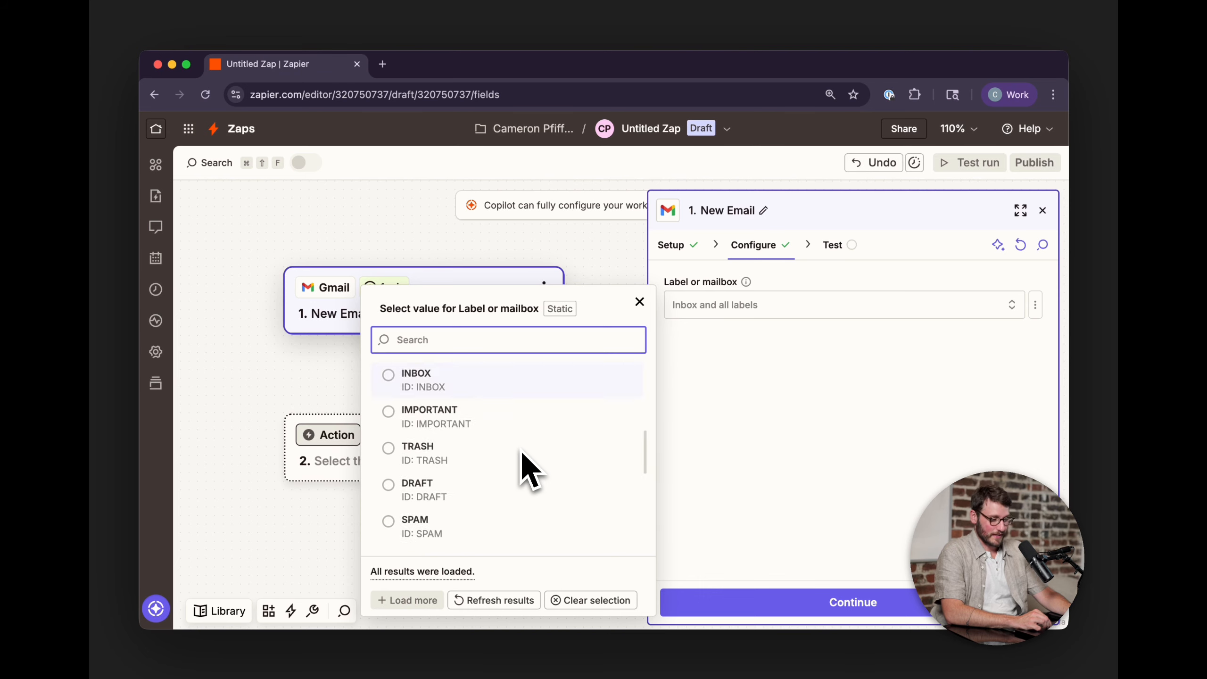
scroll(521, 450, "down", 5)
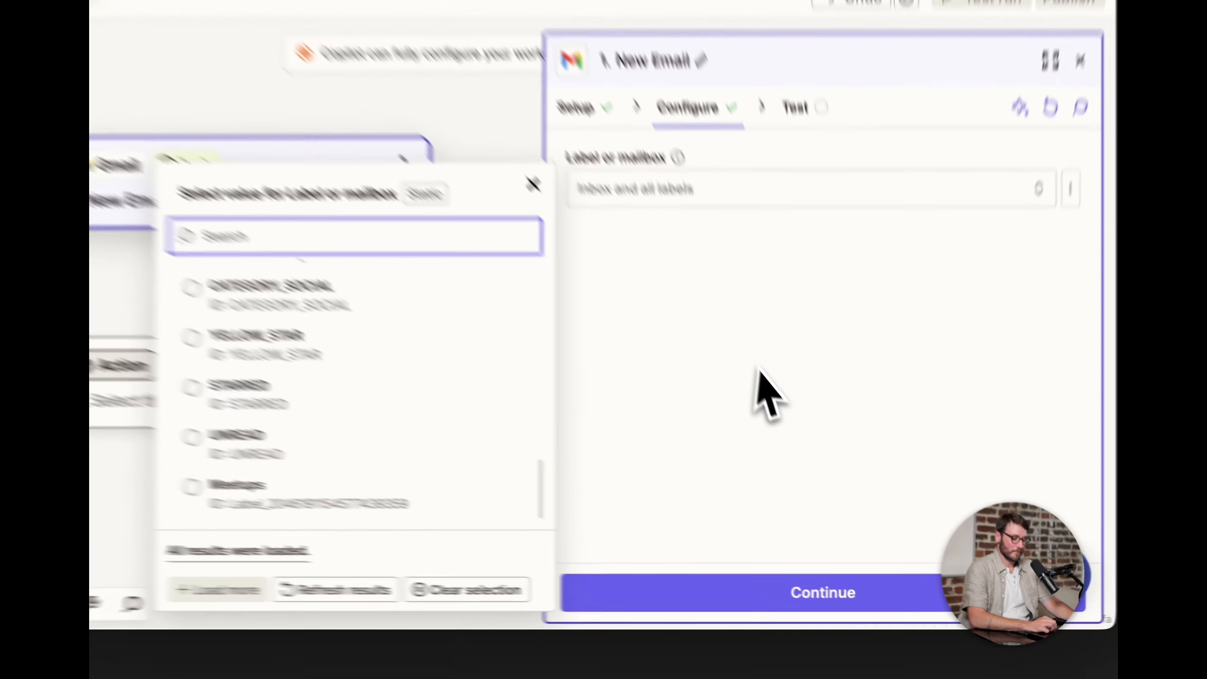
left_click(763, 375)
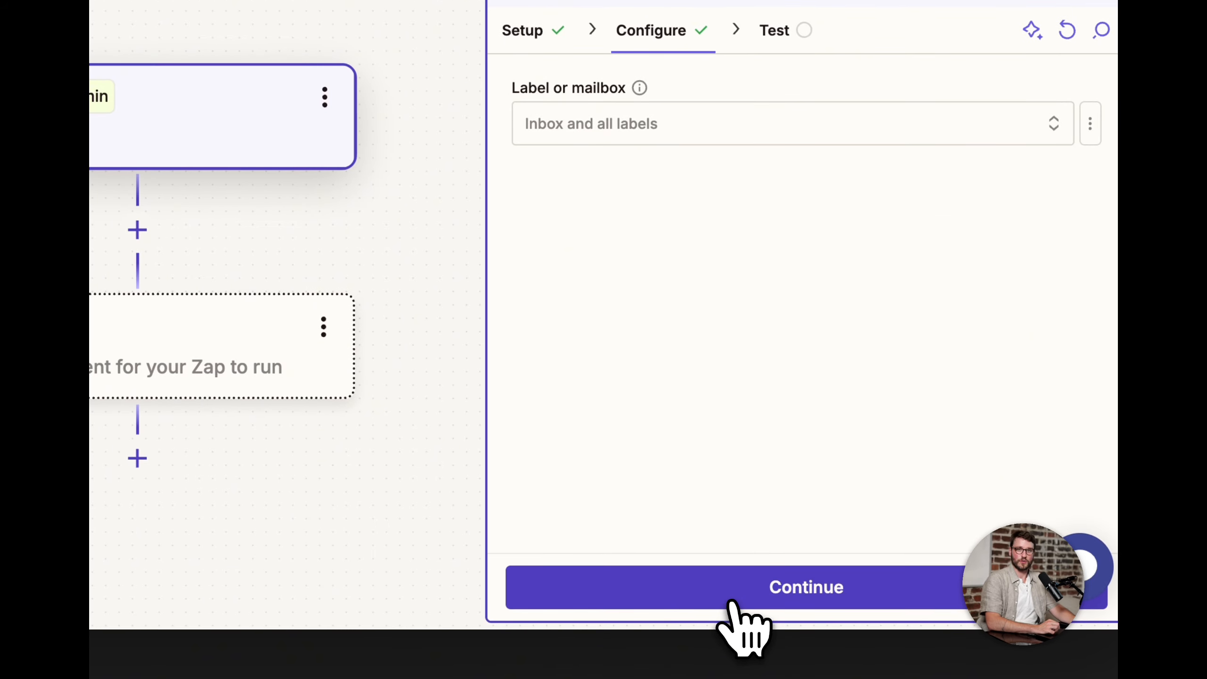
left_click(731, 601)
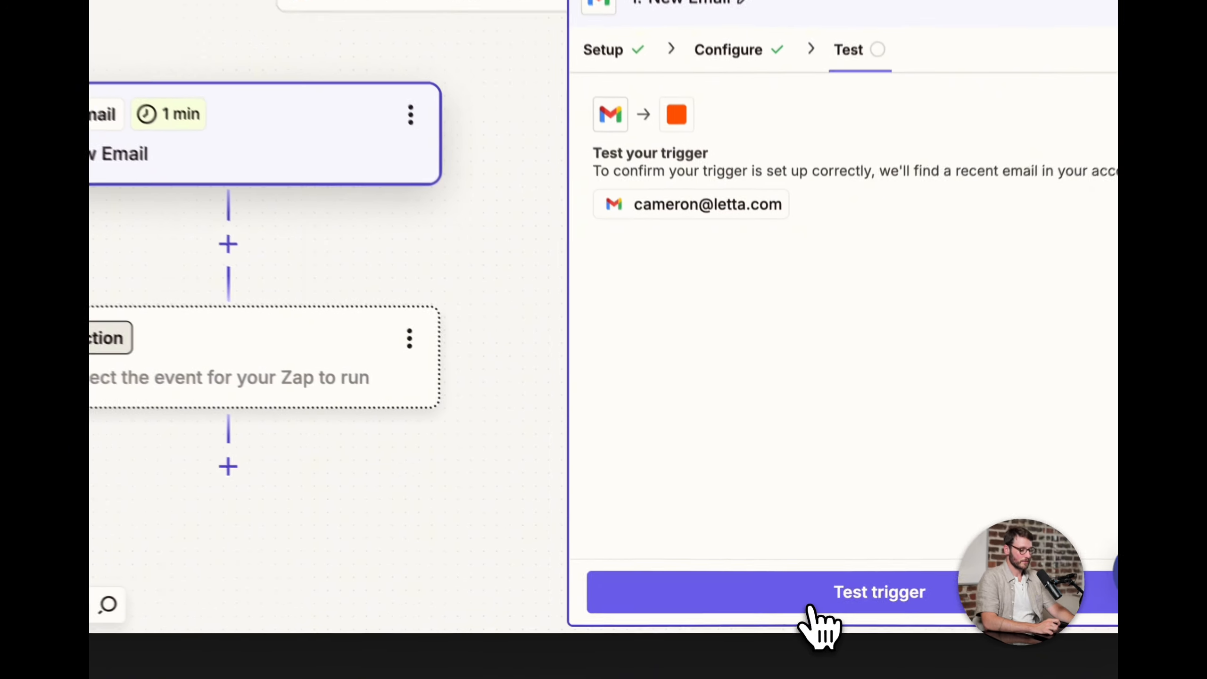
- Test the Gmail trigger, find new records, and select Email D as the test record
left_click(808, 609)
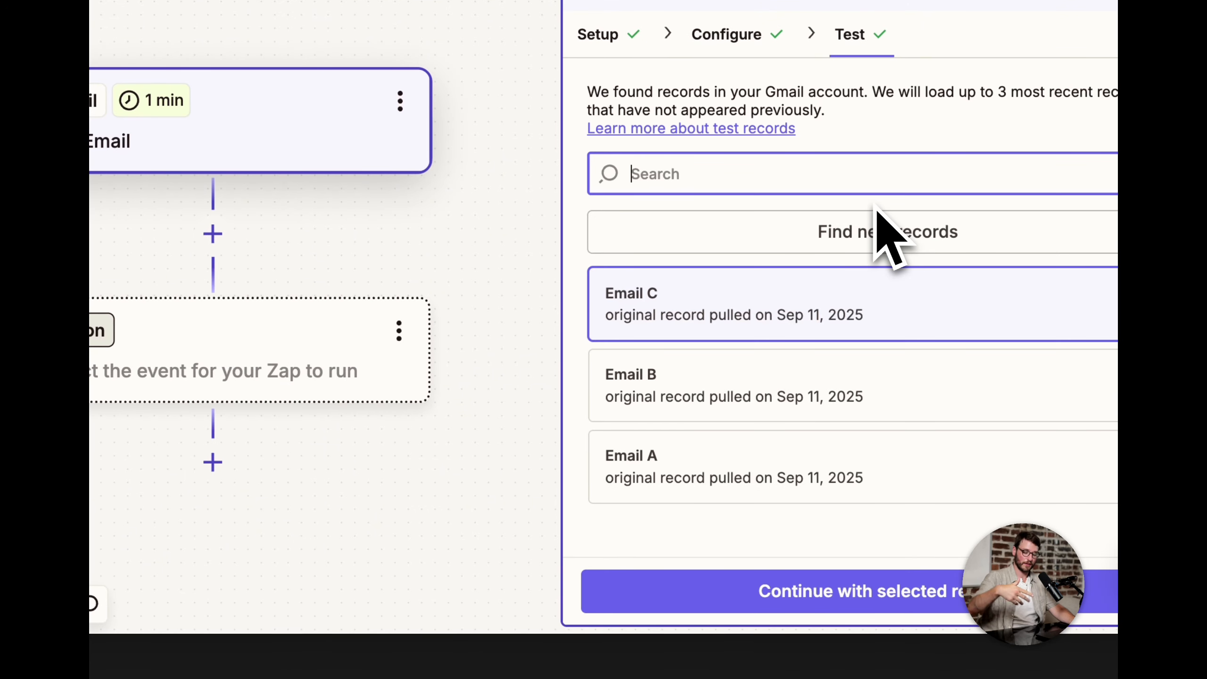
left_click(713, 381)
left_click(943, 238)
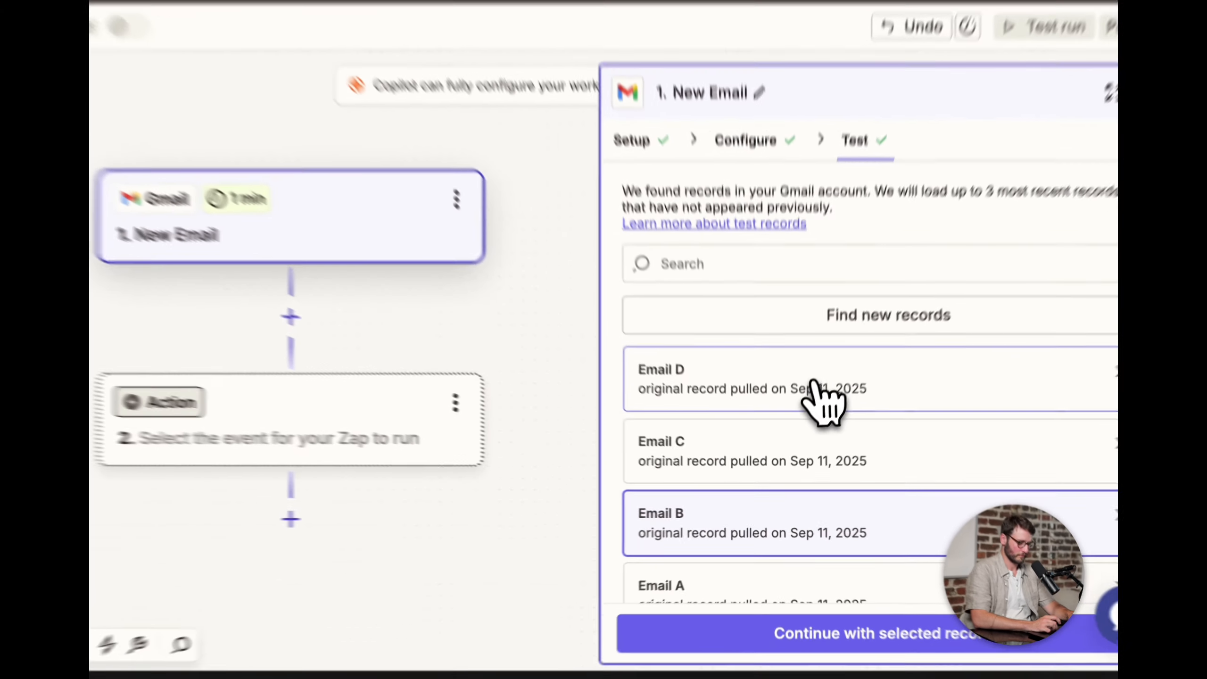
left_click(803, 421)
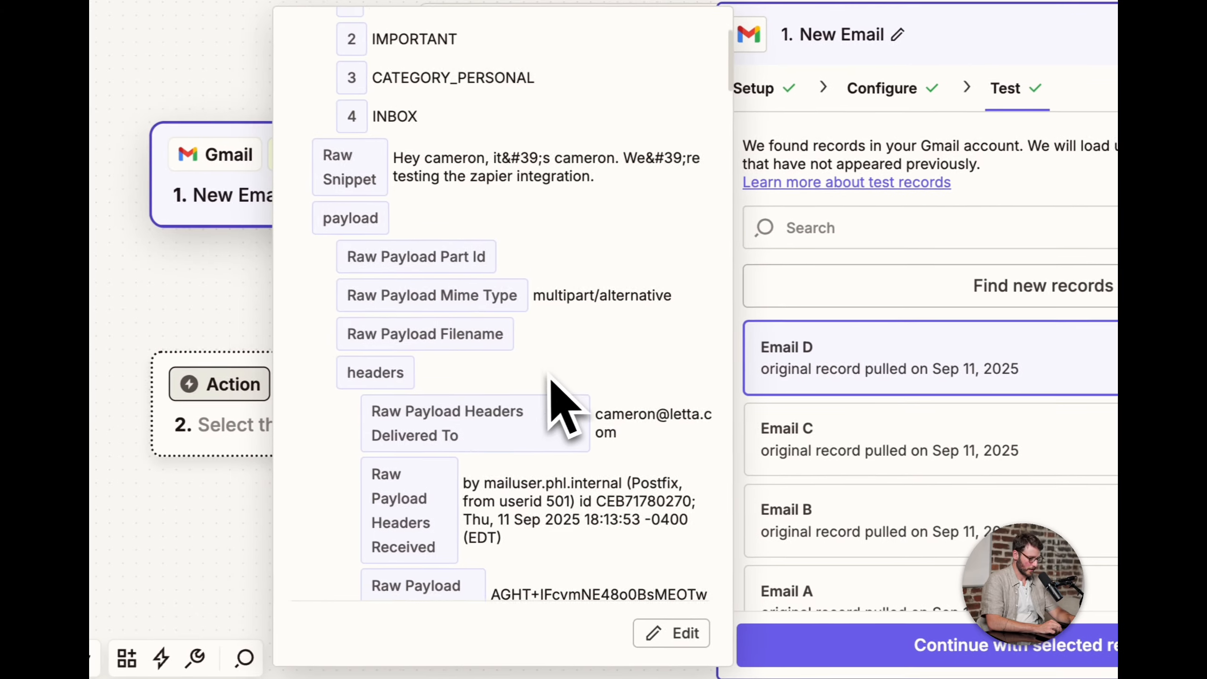
- Examine the raw label IDs, snippet and payload headers in the Email D record
scroll(551, 375, "up", 5)
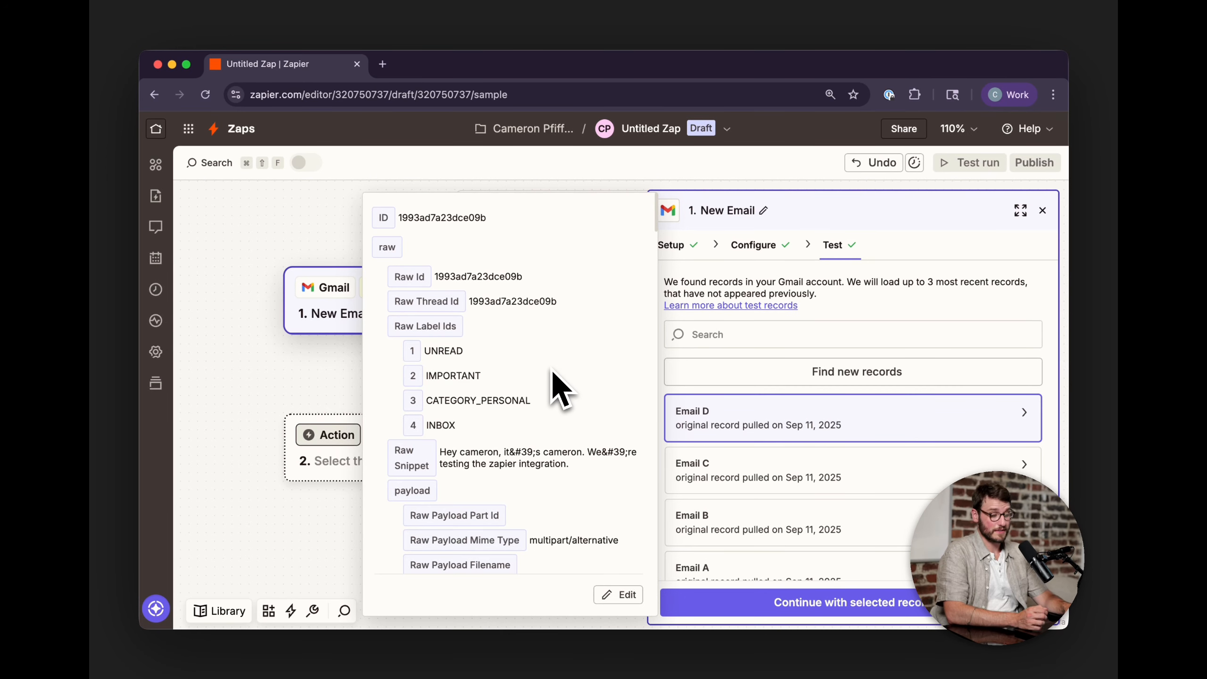
scroll(552, 370, "down", 3)
scroll(552, 370, "up", 3)
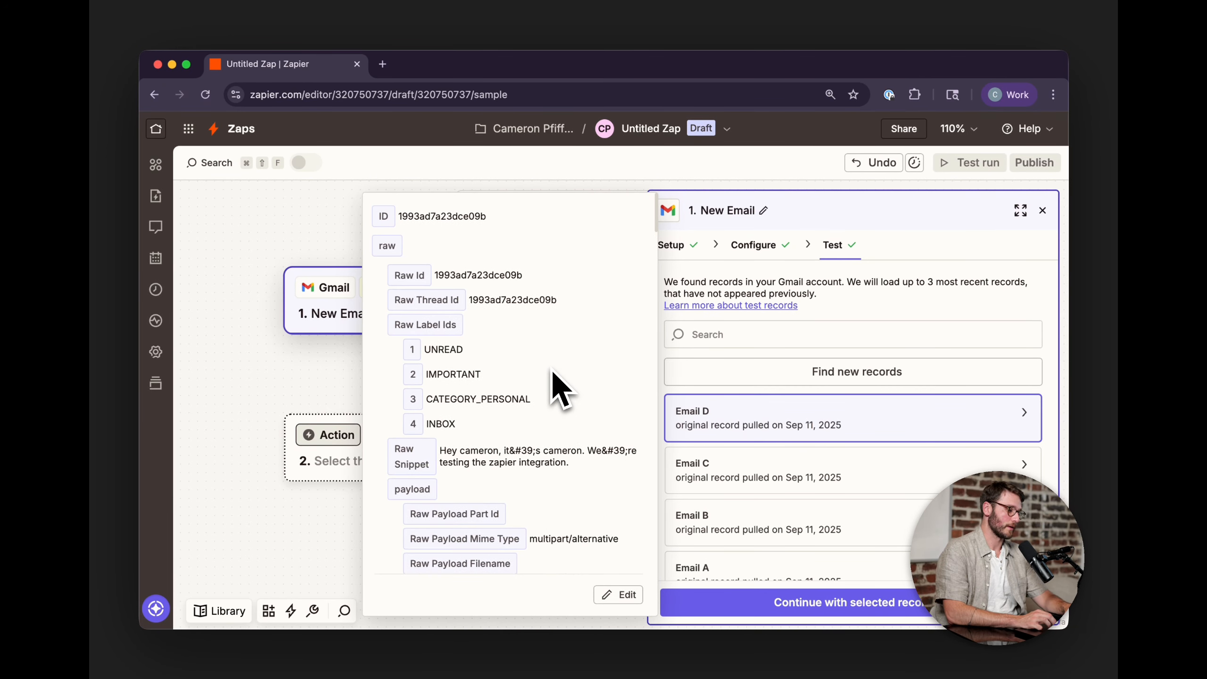
scroll(490, 418, "down", 3)
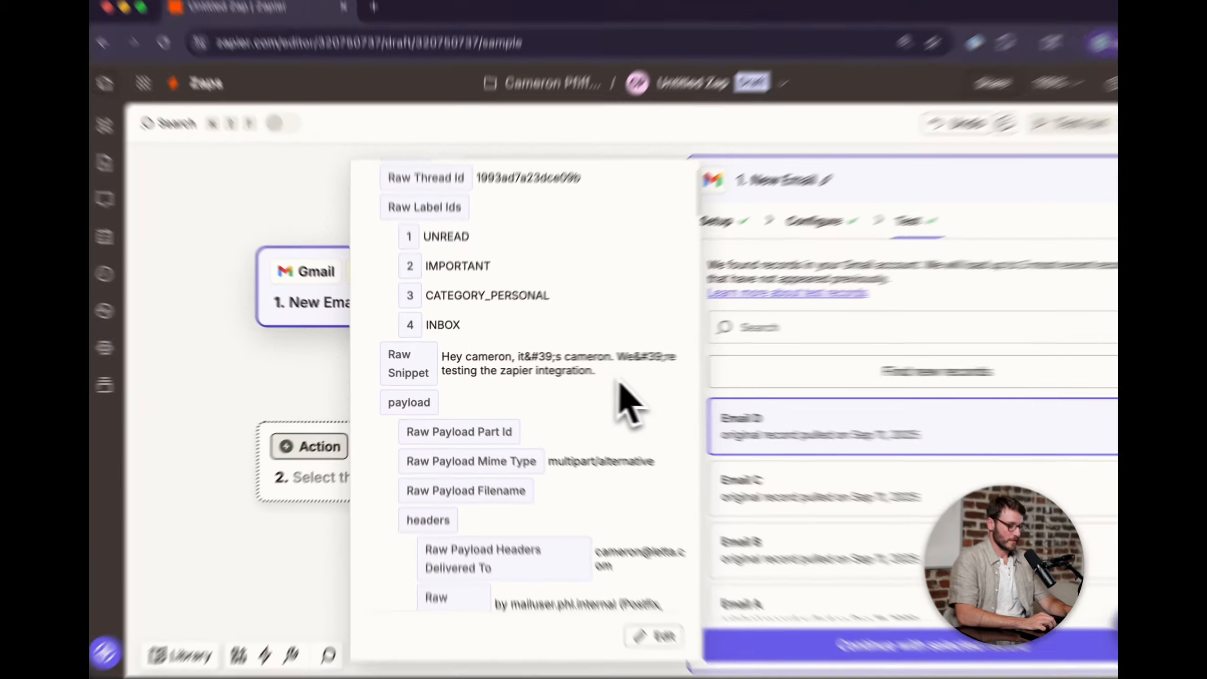
left_click_drag(617, 380, 446, 359)
left_click(448, 360)
scroll(449, 360, "down", 5)
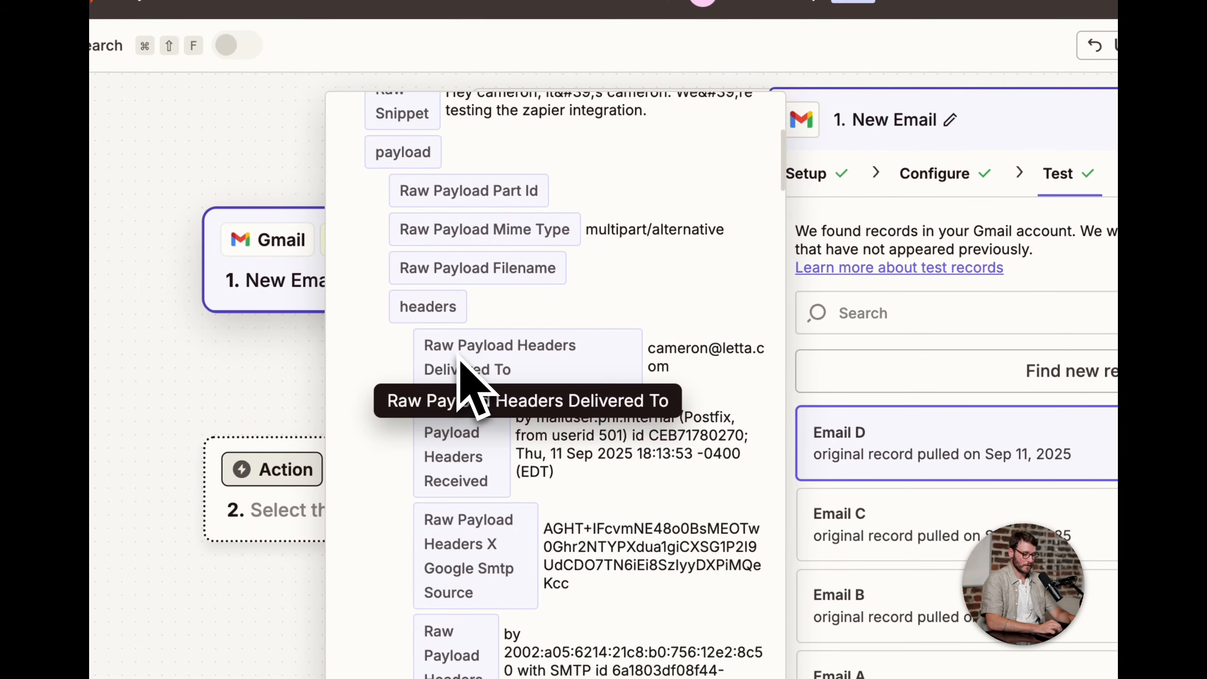
scroll(459, 360, "down", 10)
scroll(456, 361, "up", 6)
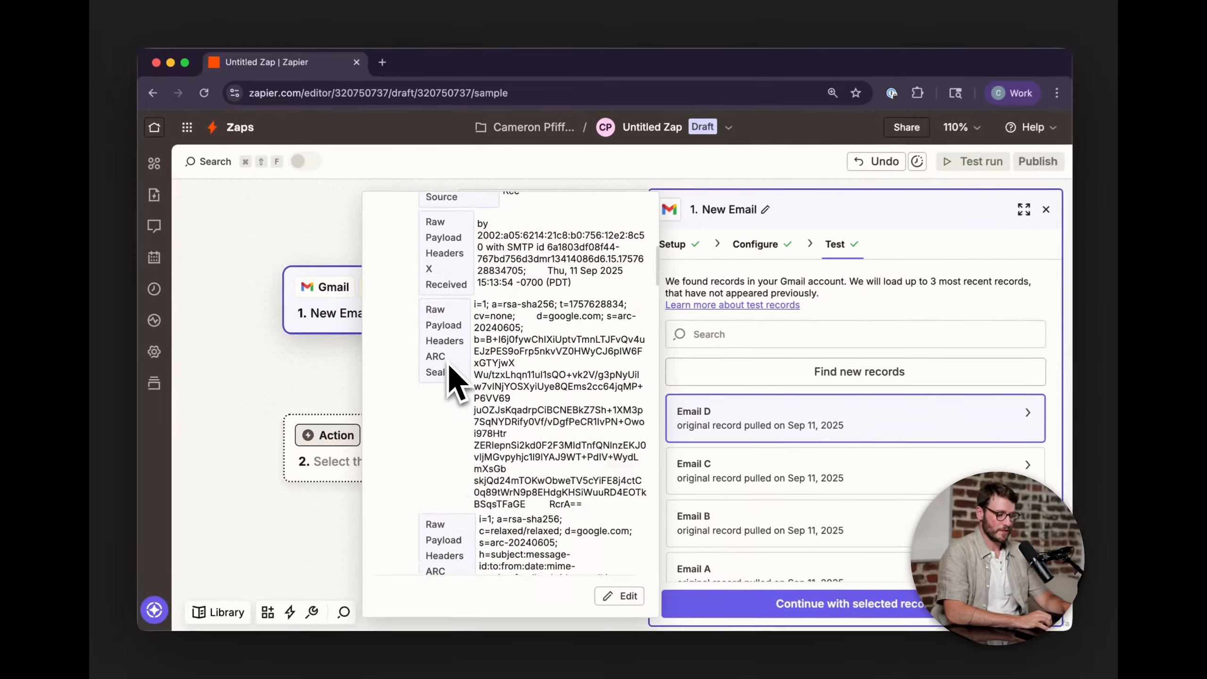
scroll(449, 361, "up", 15)
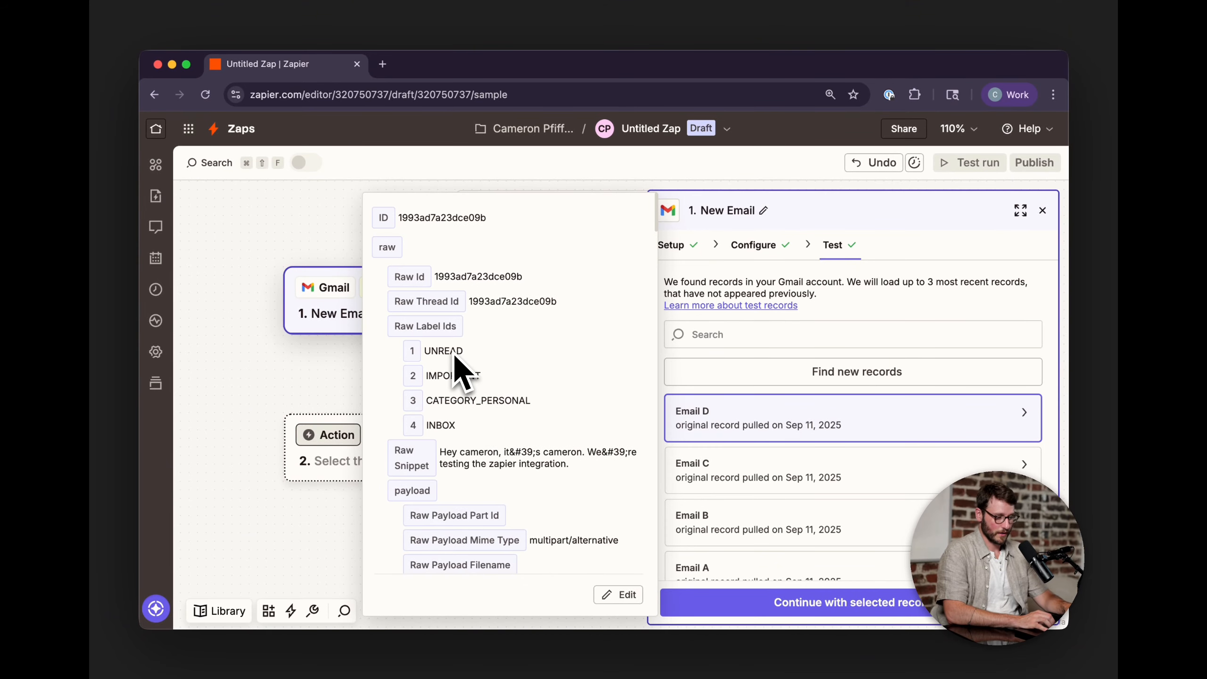
- Examine the message URL, thread ID, recipient, subject and body fields further down the Email D record
scroll(573, 381, "down", 15)
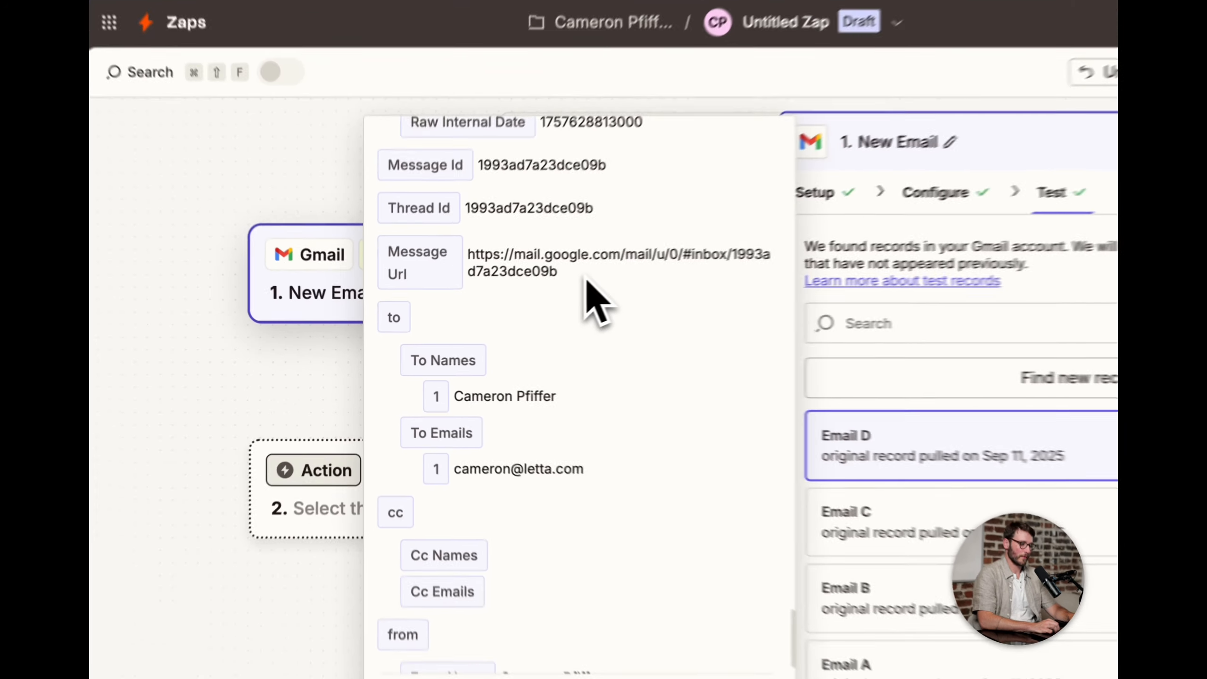
left_click_drag(587, 281, 483, 257)
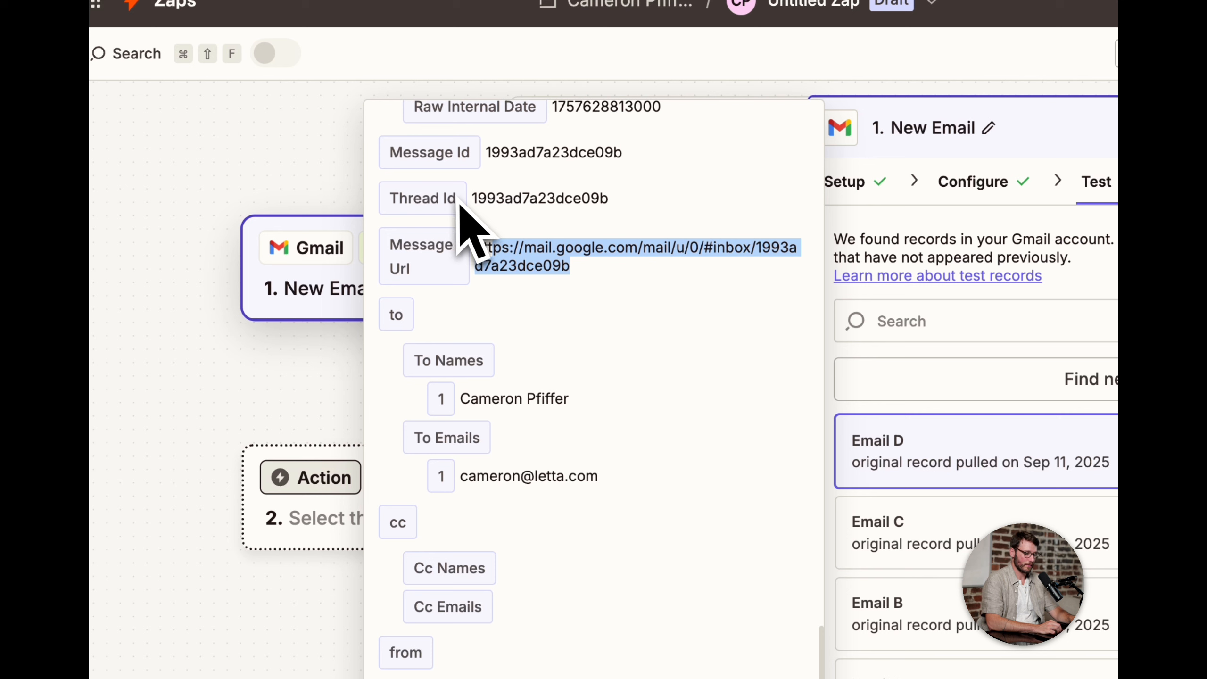
left_click_drag(466, 208, 519, 207)
left_click(530, 199)
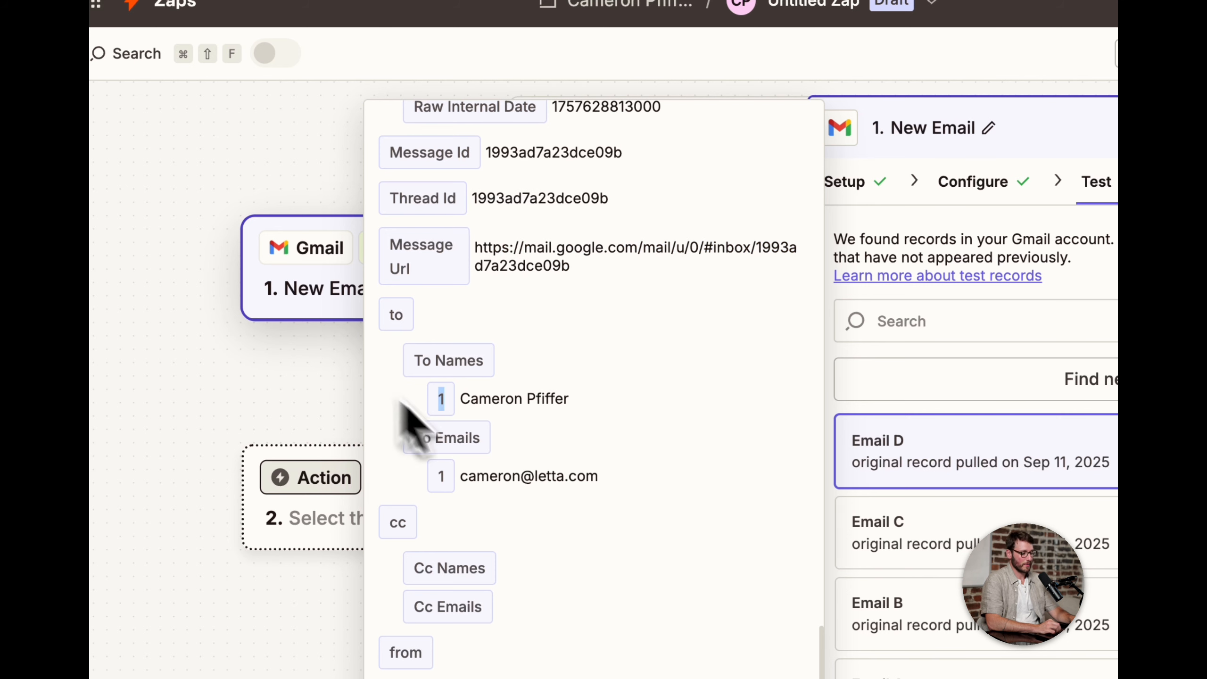
scroll(554, 499, "down", 10)
scroll(554, 496, "up", 1)
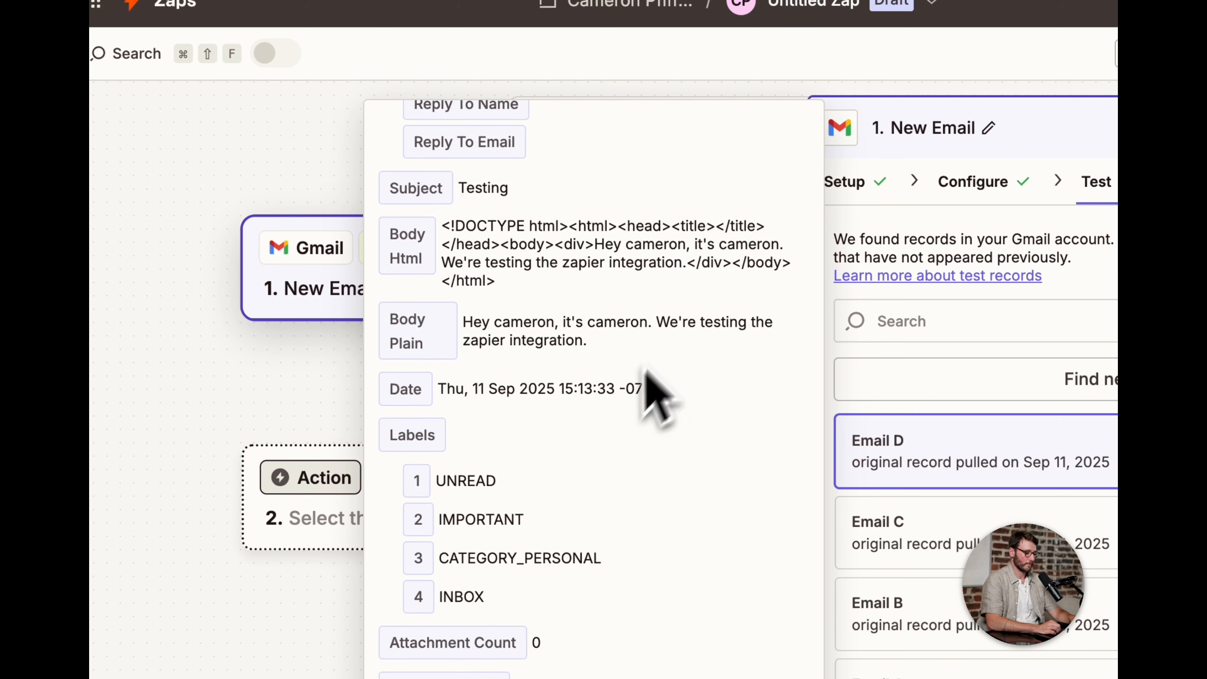
left_click_drag(642, 351, 450, 200)
left_click(490, 267)
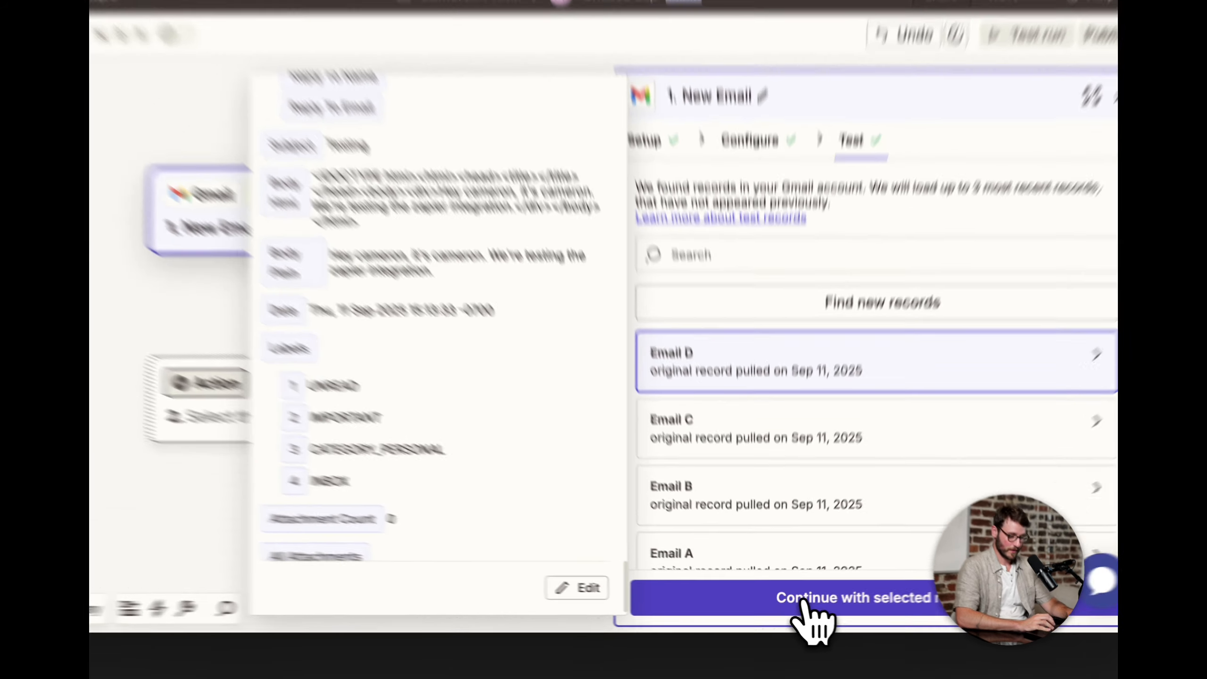
- Continue with the selected record and add Letta as the action app with the Send Message to Agent event
left_click(810, 598)
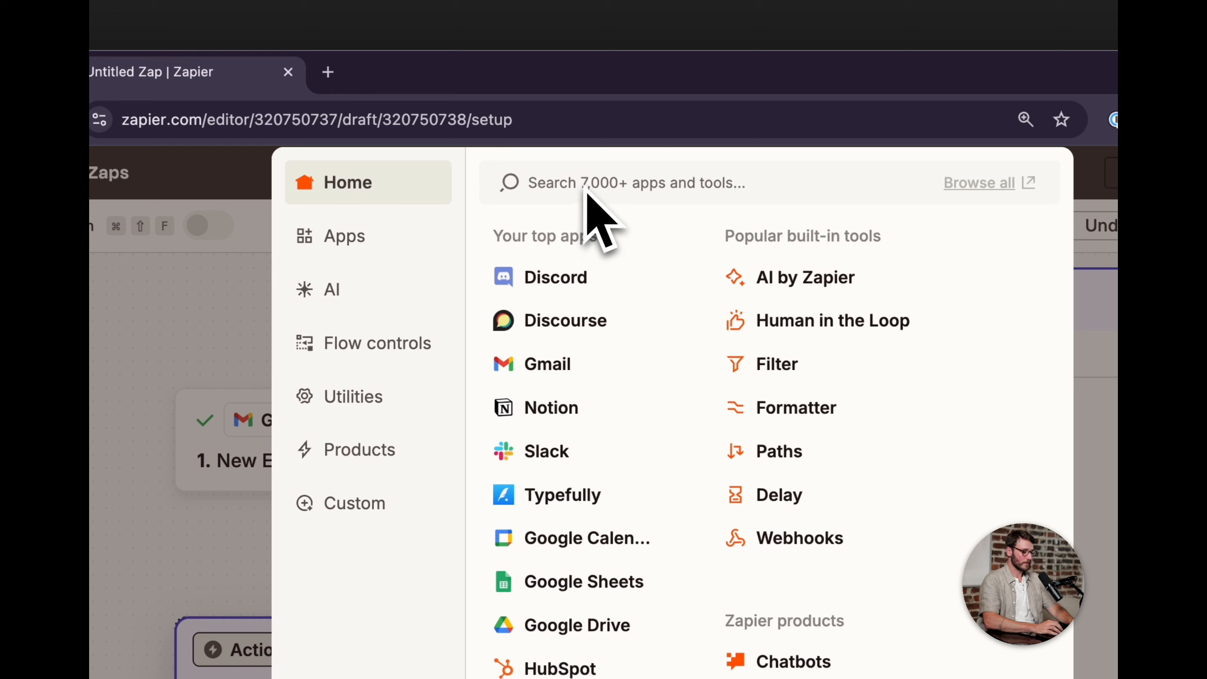
type("letta")
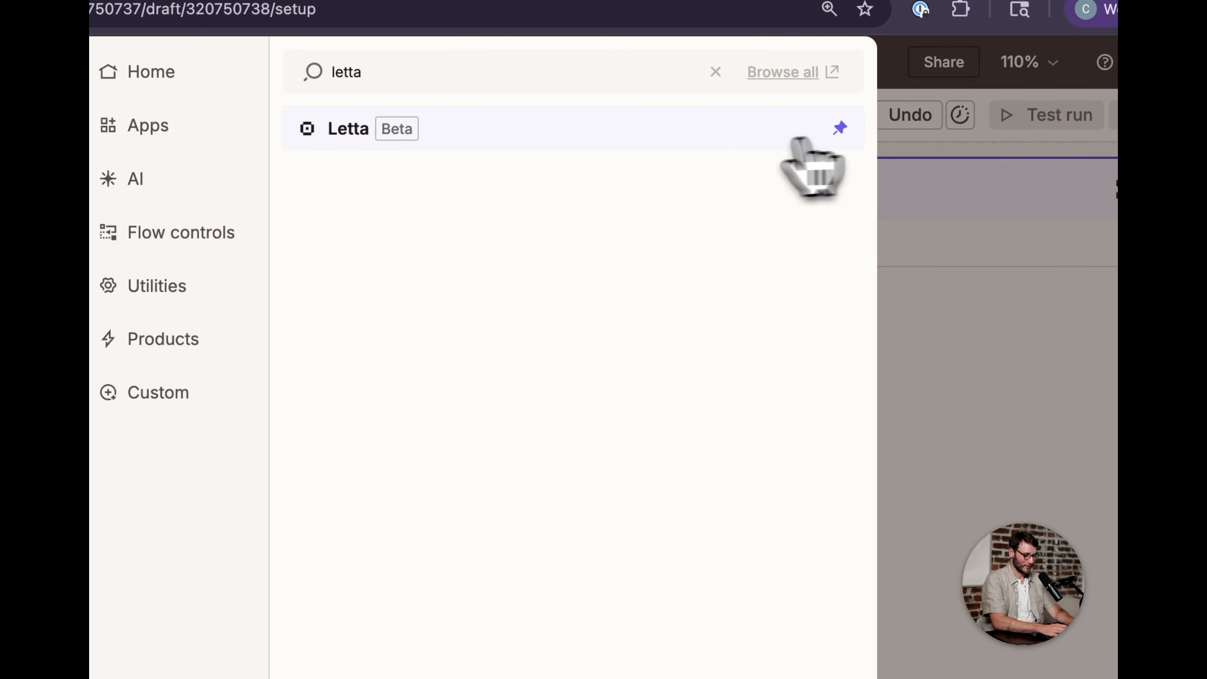
left_click(819, 180)
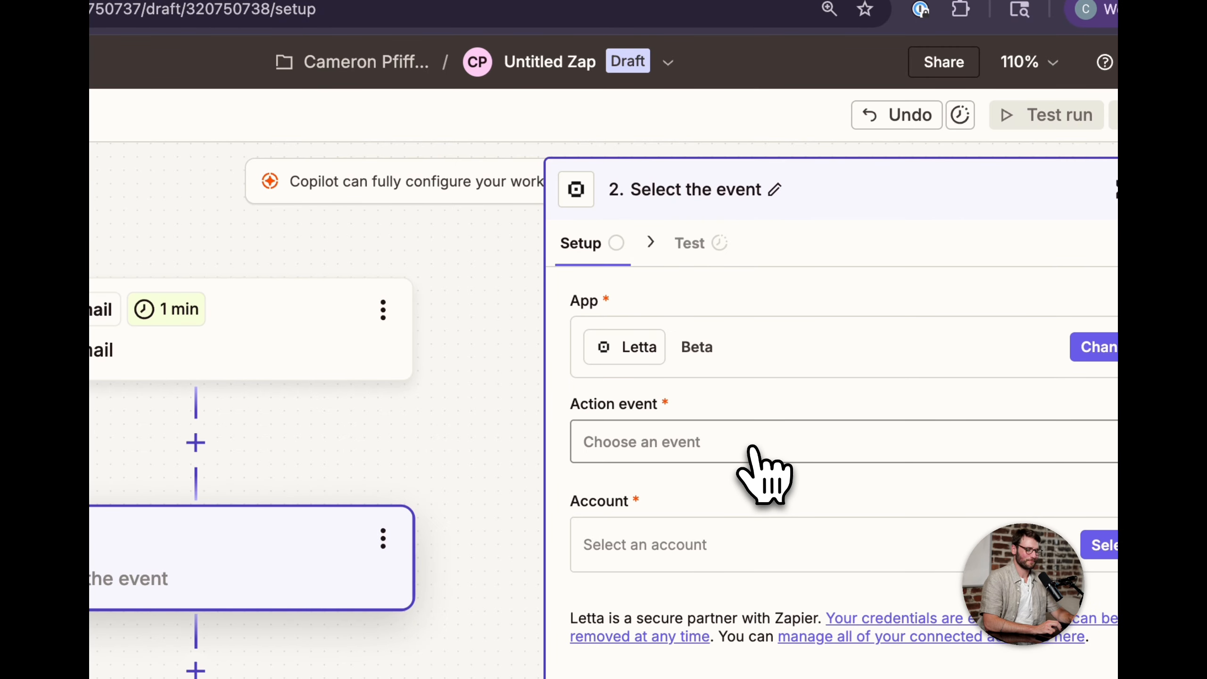
left_click(752, 450)
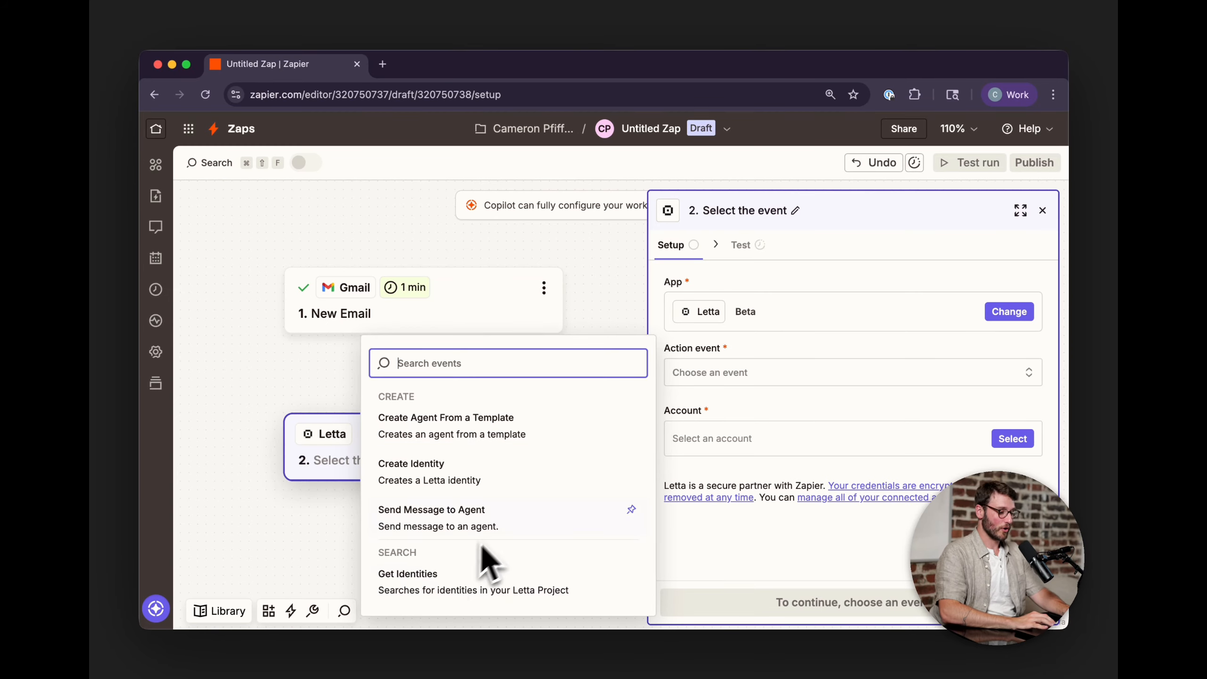
left_click(635, 521)
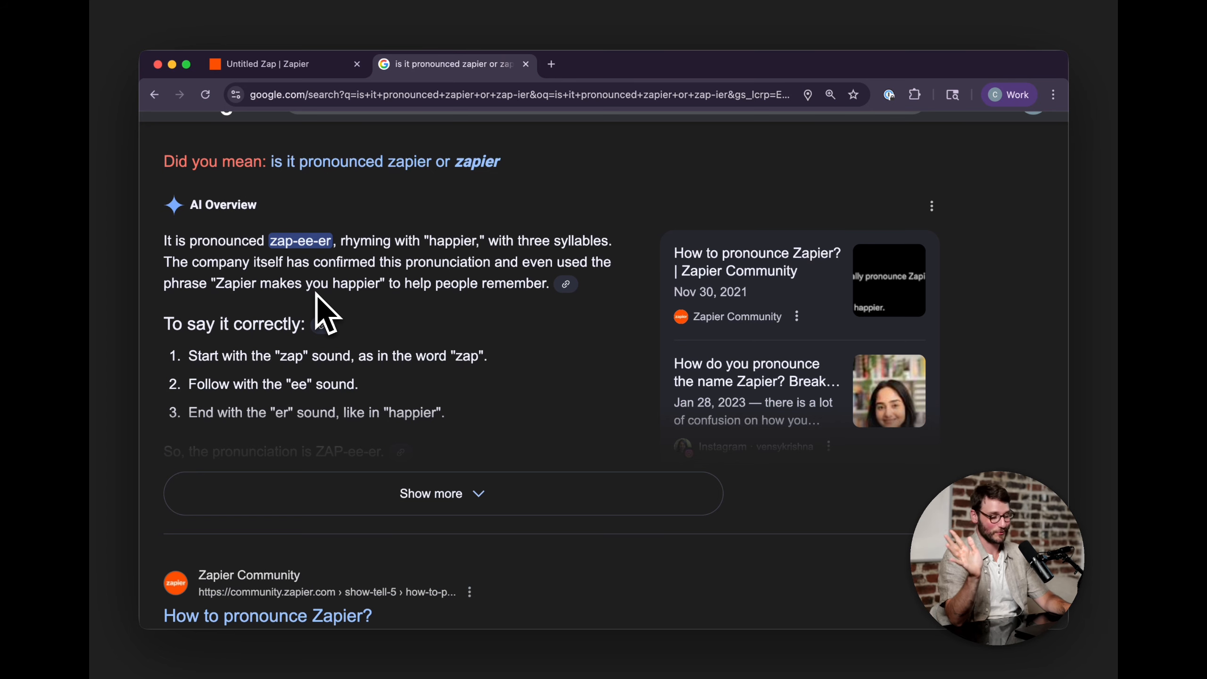
- Start connecting a new Letta account and view the Letta API keys page linked from the authorization form
key("super+w")
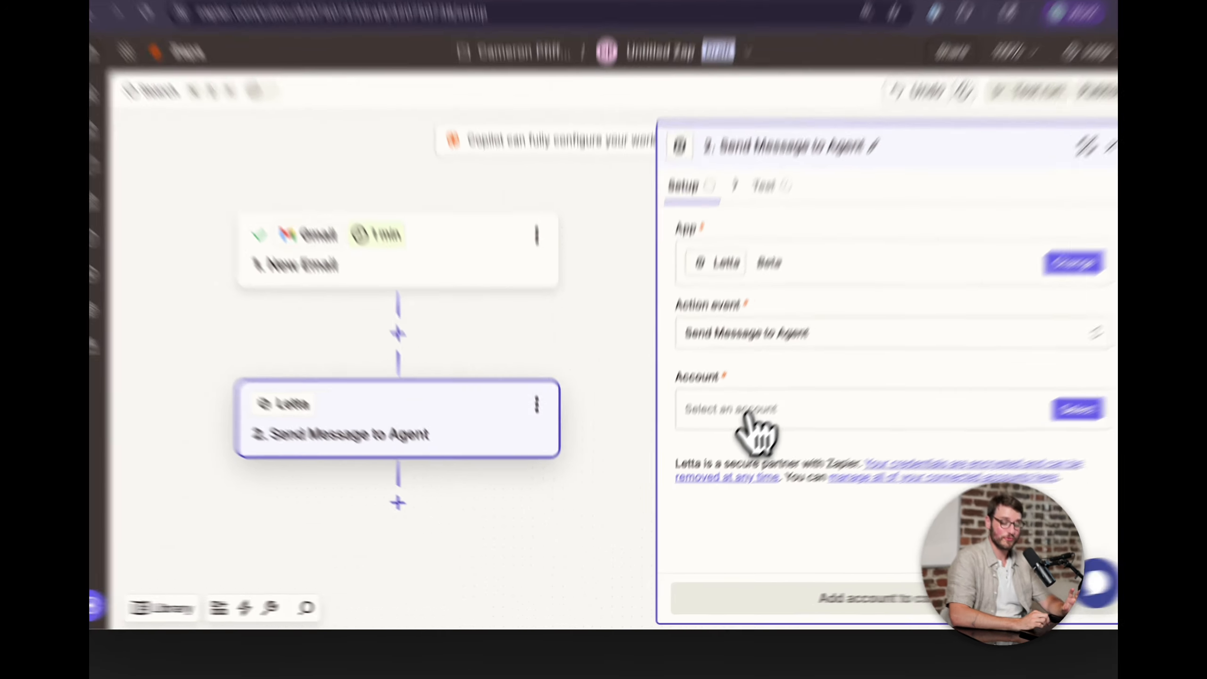
left_click(727, 442)
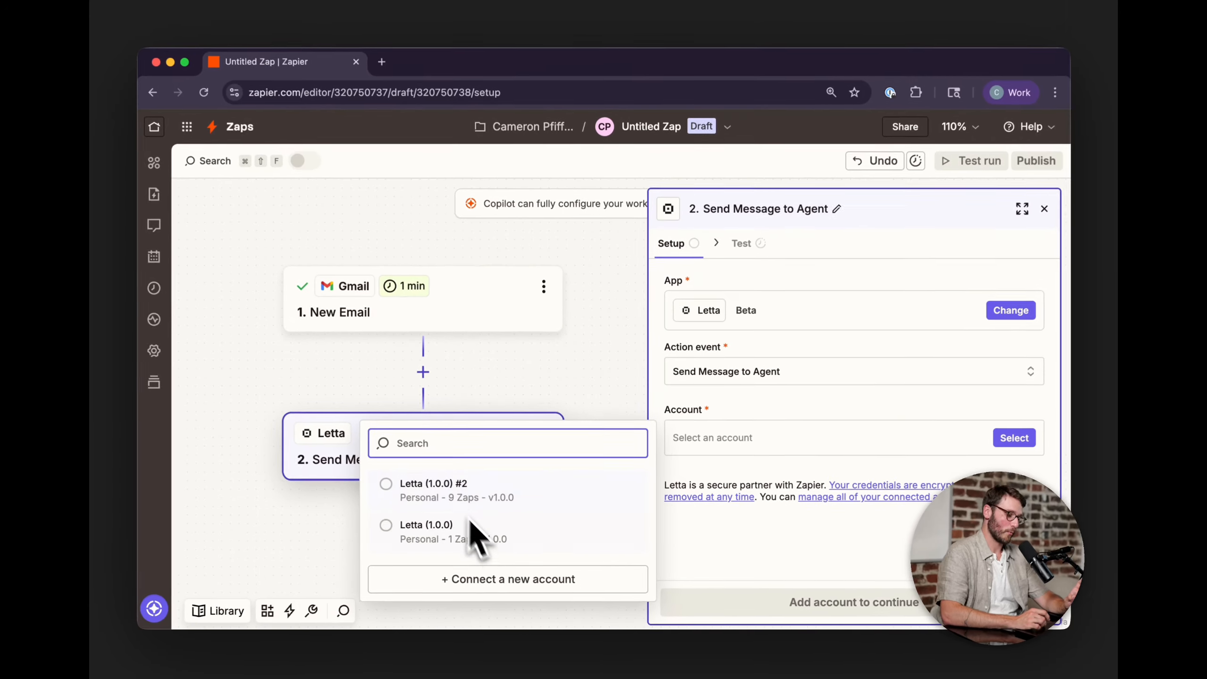
left_click(507, 579)
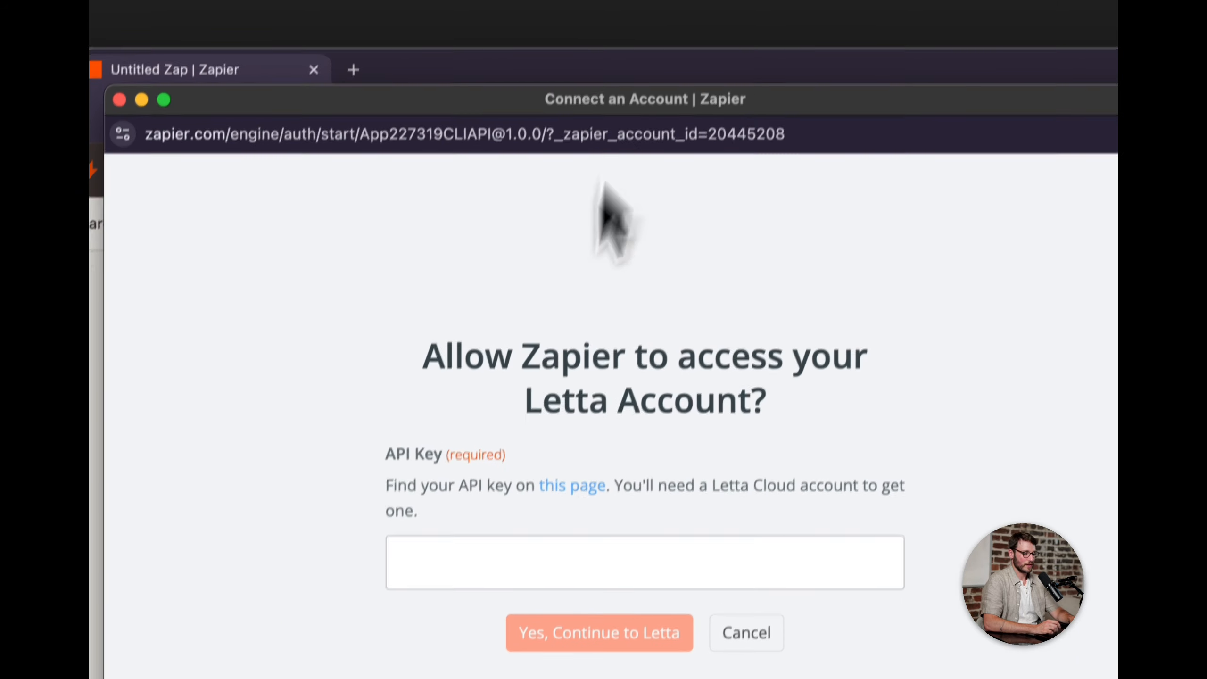
left_click(572, 485)
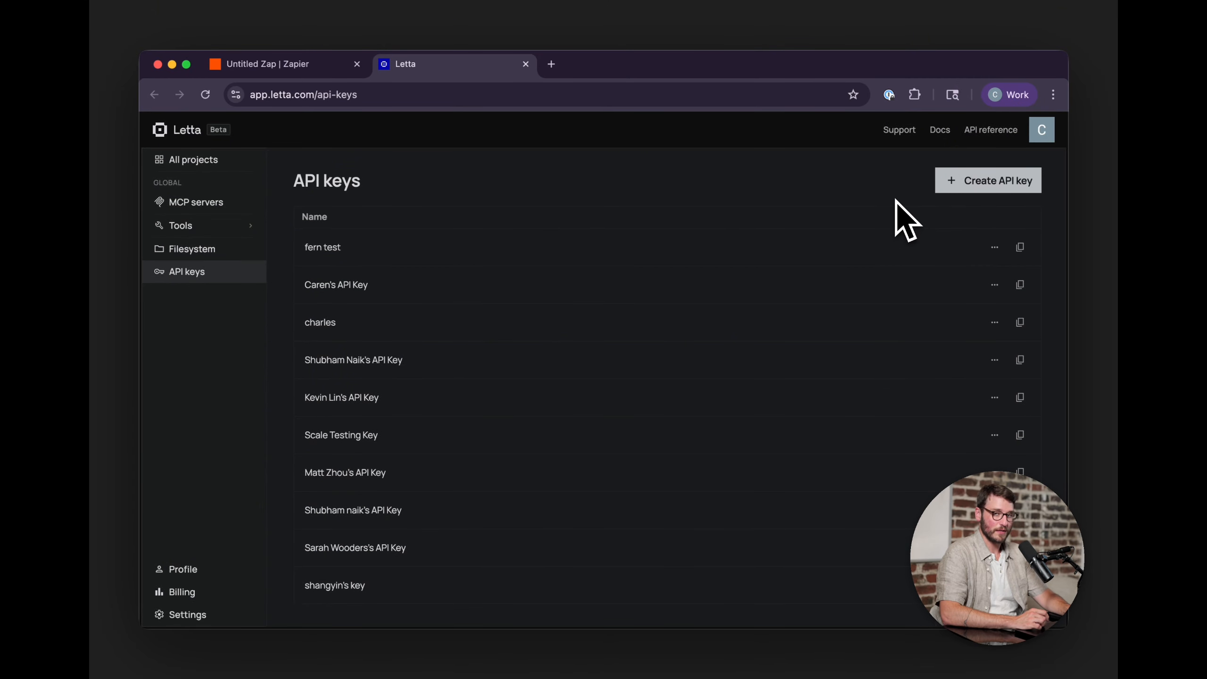
key("super+w")
key("super+Tab")
left_click(468, 323)
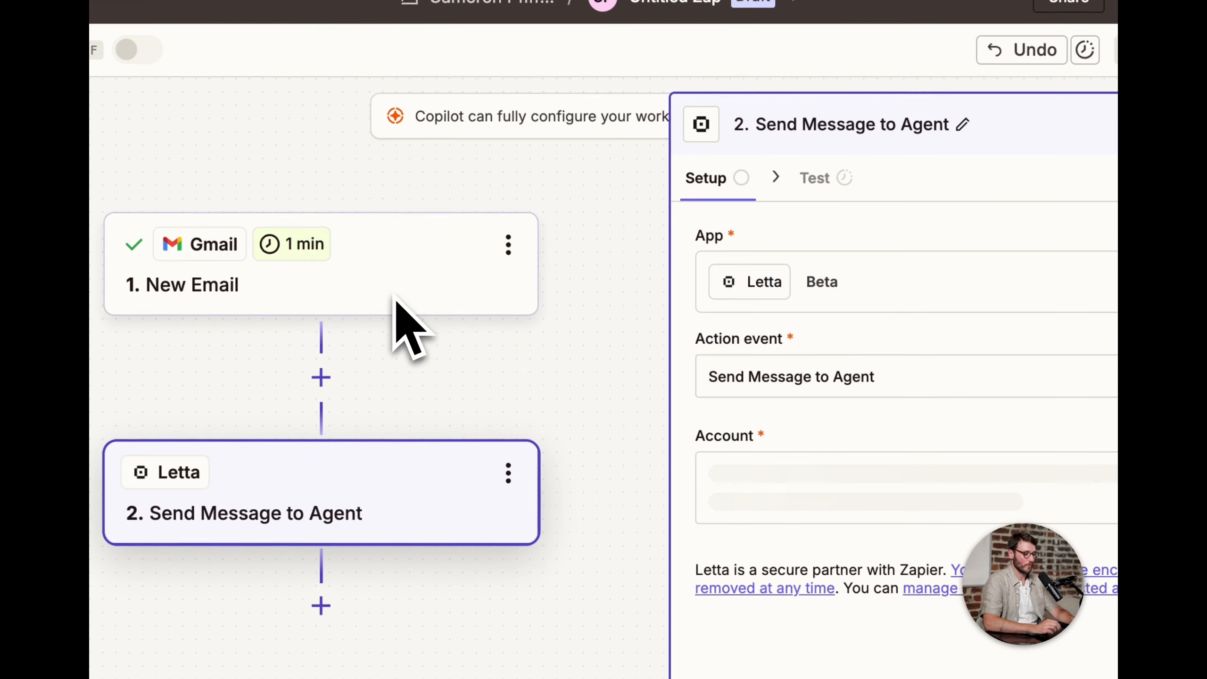
- Choose the existing Letta (1.0.0) #2 account for the Send Message to Agent step and continue to its configuration
left_click(941, 480)
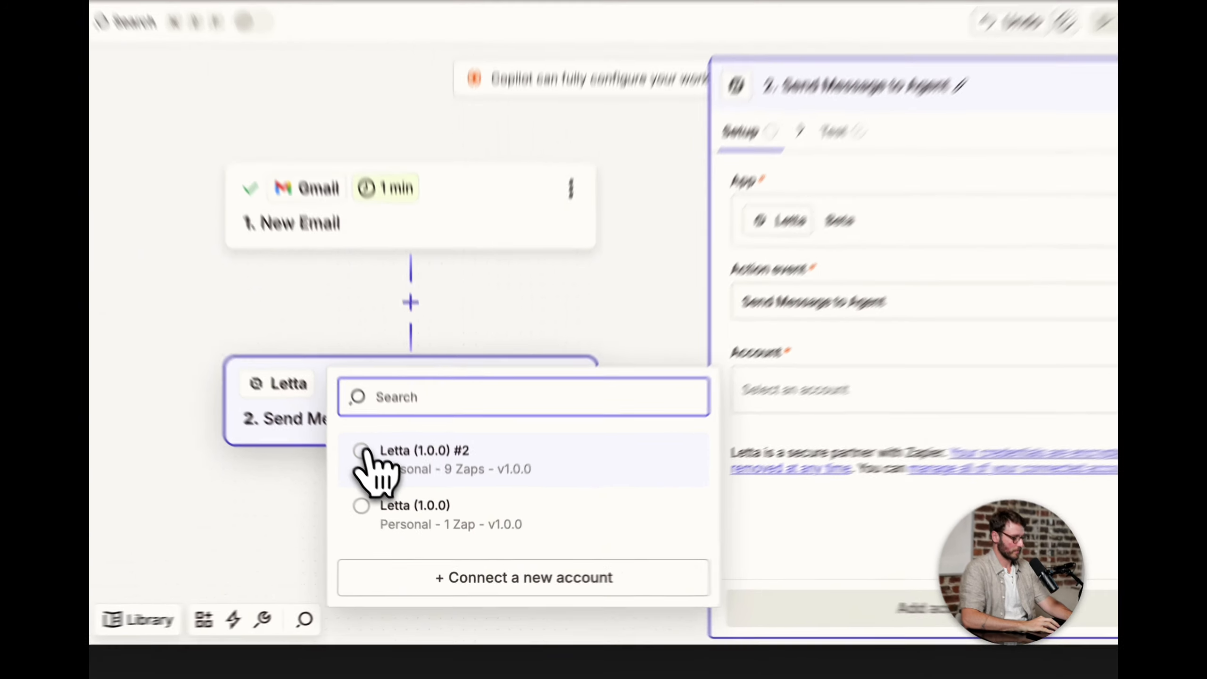
left_click(392, 490)
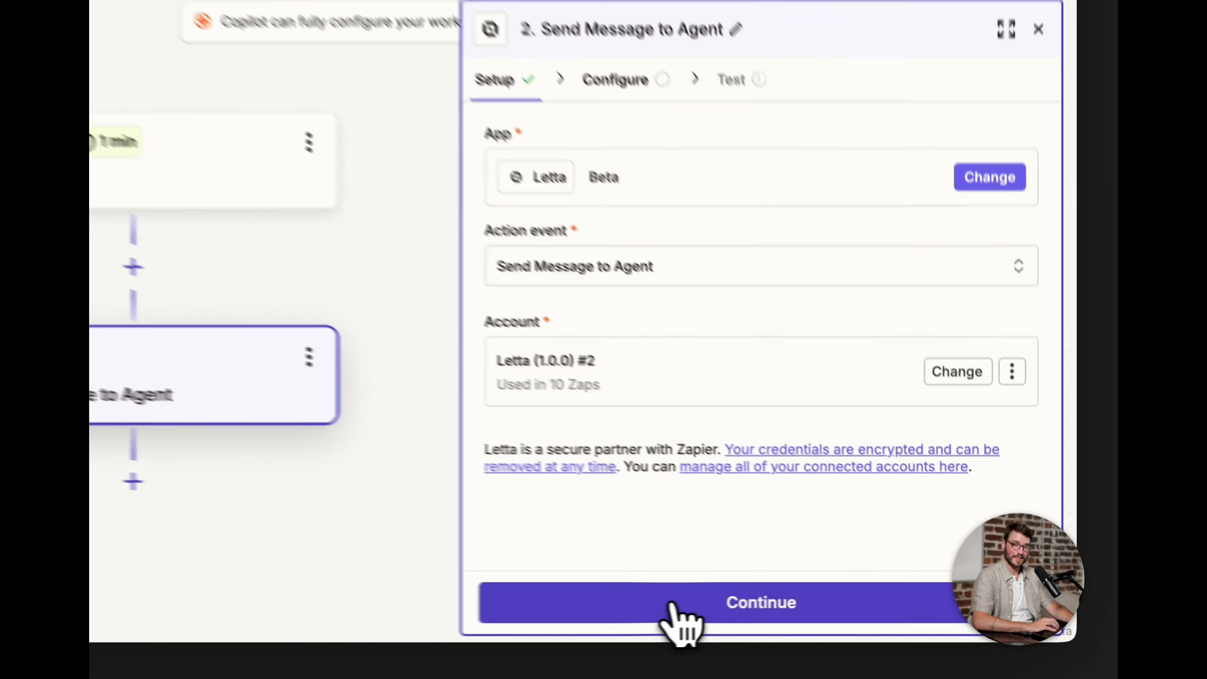
left_click(793, 604)
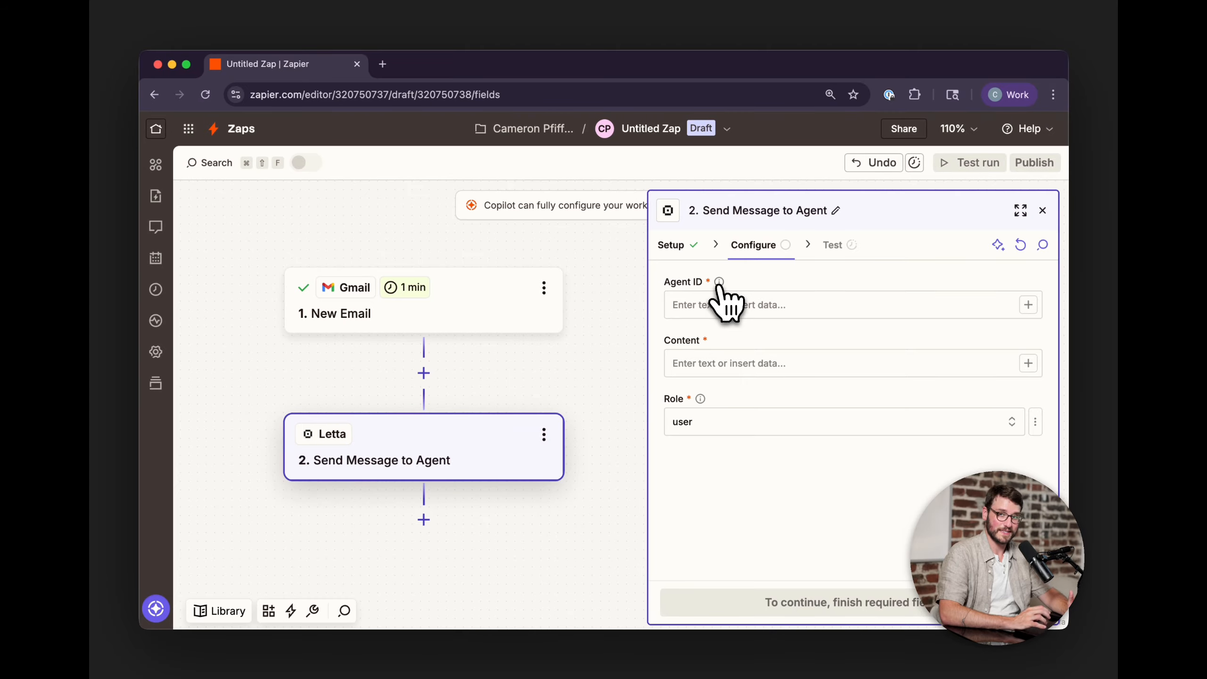
- Open app.letta.com in a new browser tab and open the Ion agent from the projects overview
left_click(349, 71)
type("app.letta.com")
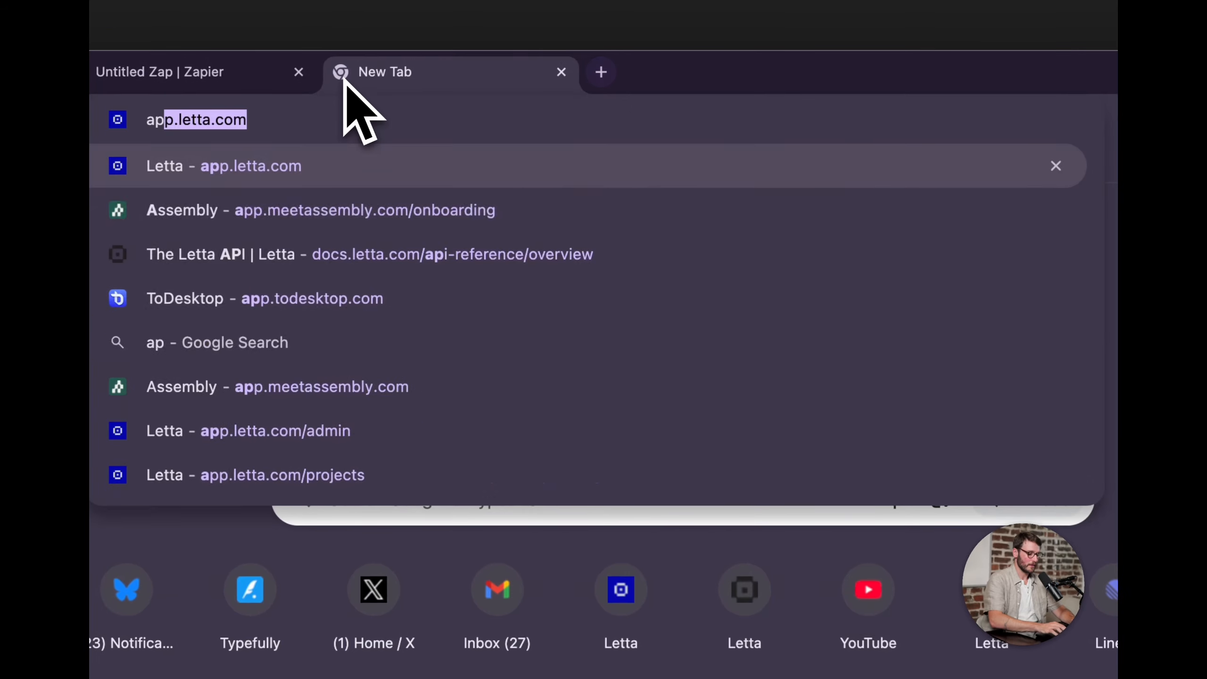
key("Return")
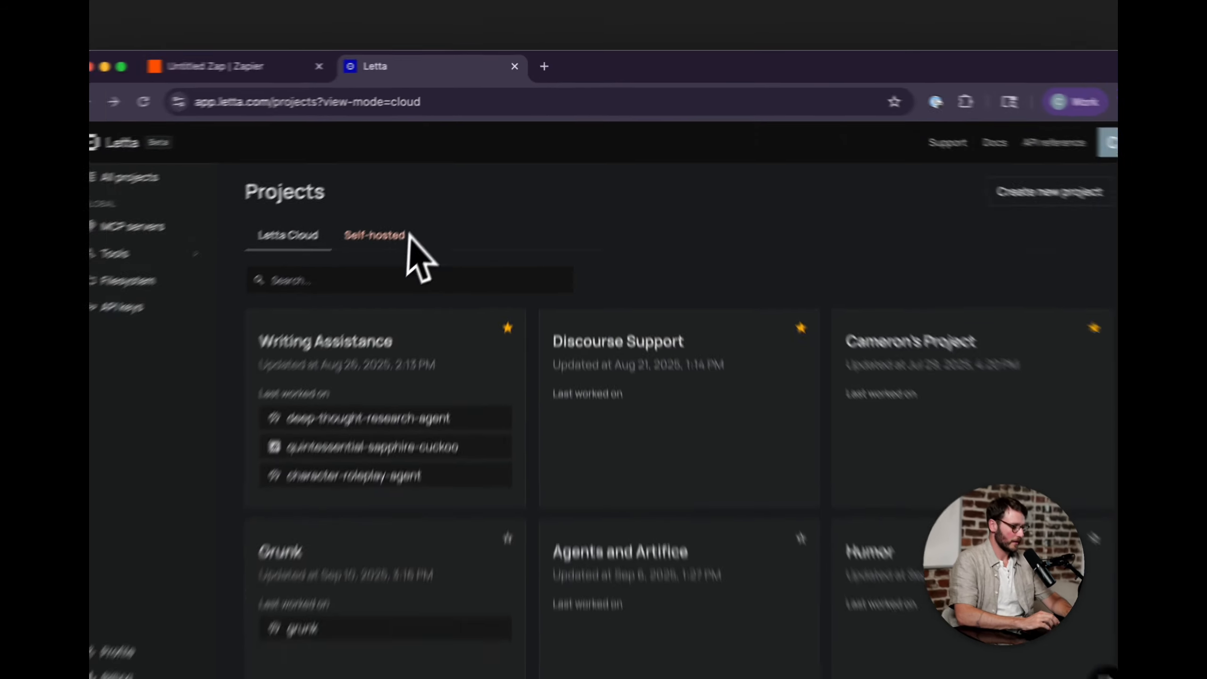
scroll(363, 310, "down", 10)
scroll(398, 217, "up", 10)
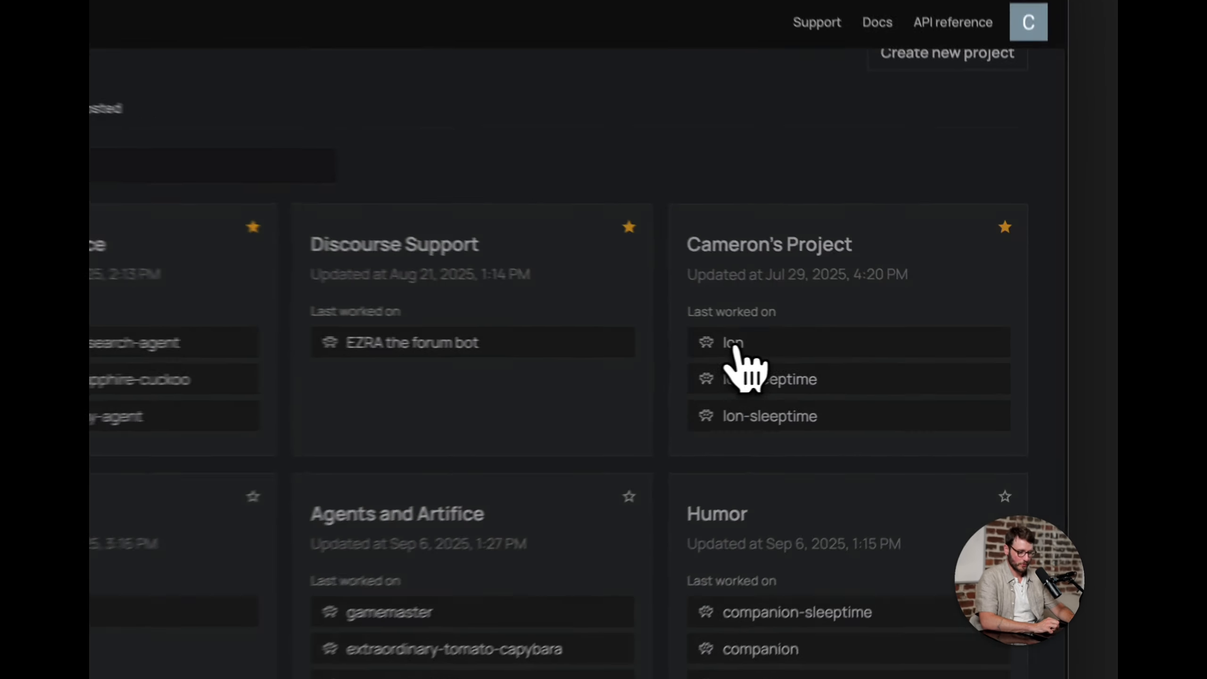
left_click(840, 345)
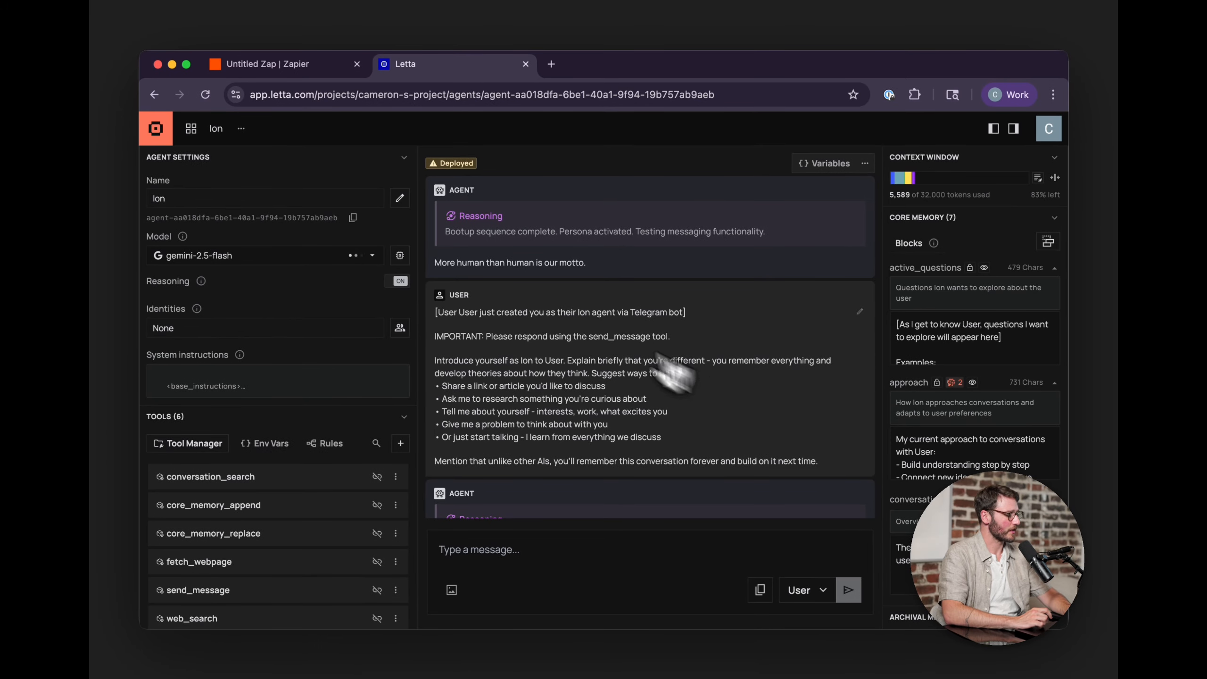
- Copy the Ion agent's ID and paste it into the Agent ID field of the Zap's Send Message to Agent step
key("super+equal")
key("super+equal")
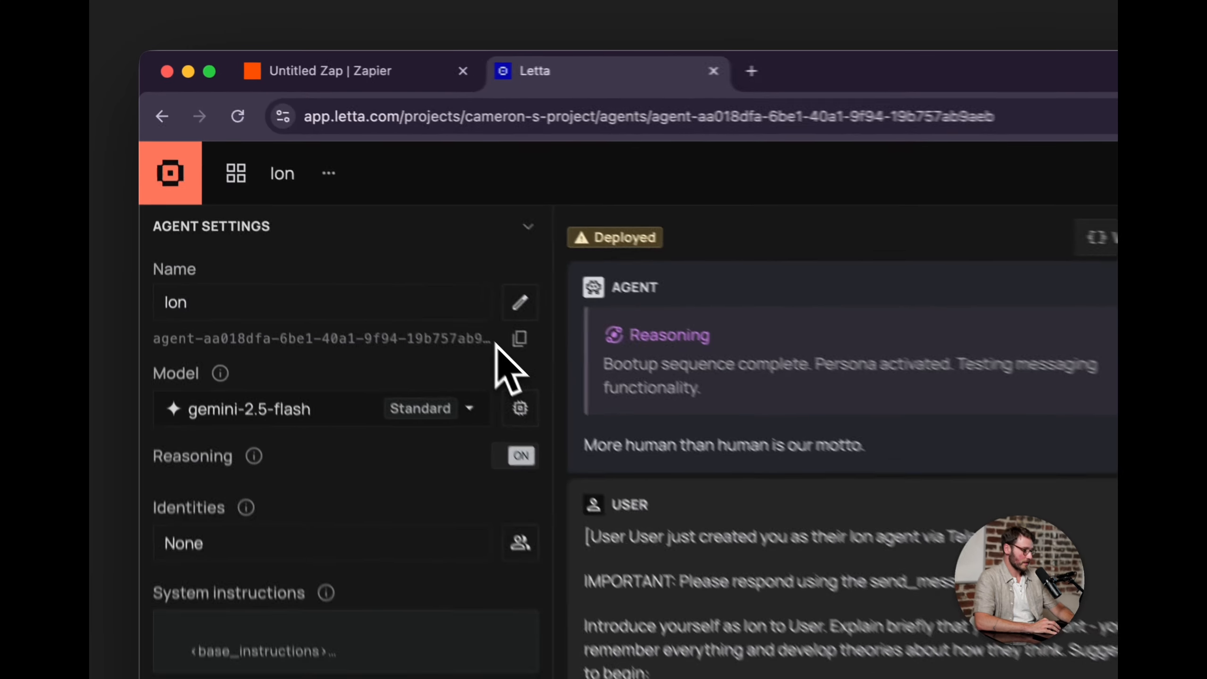
left_click_drag(373, 246, 183, 247)
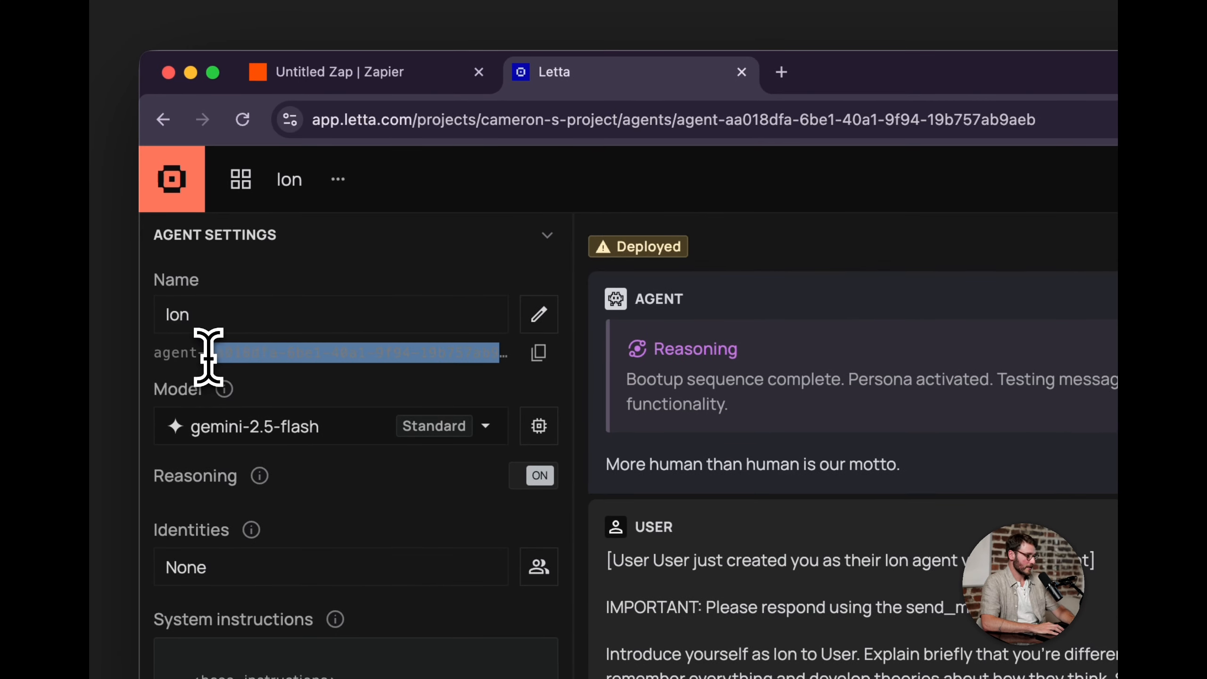
left_click(176, 250)
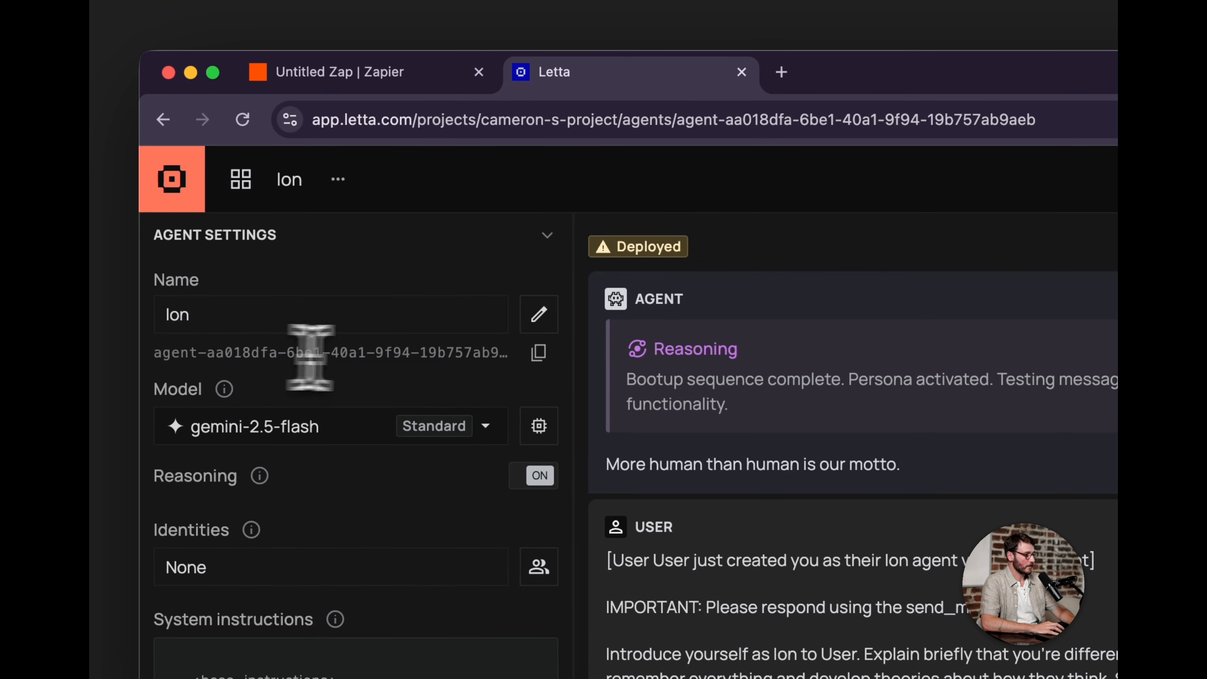
left_click(534, 361)
left_click(380, 76)
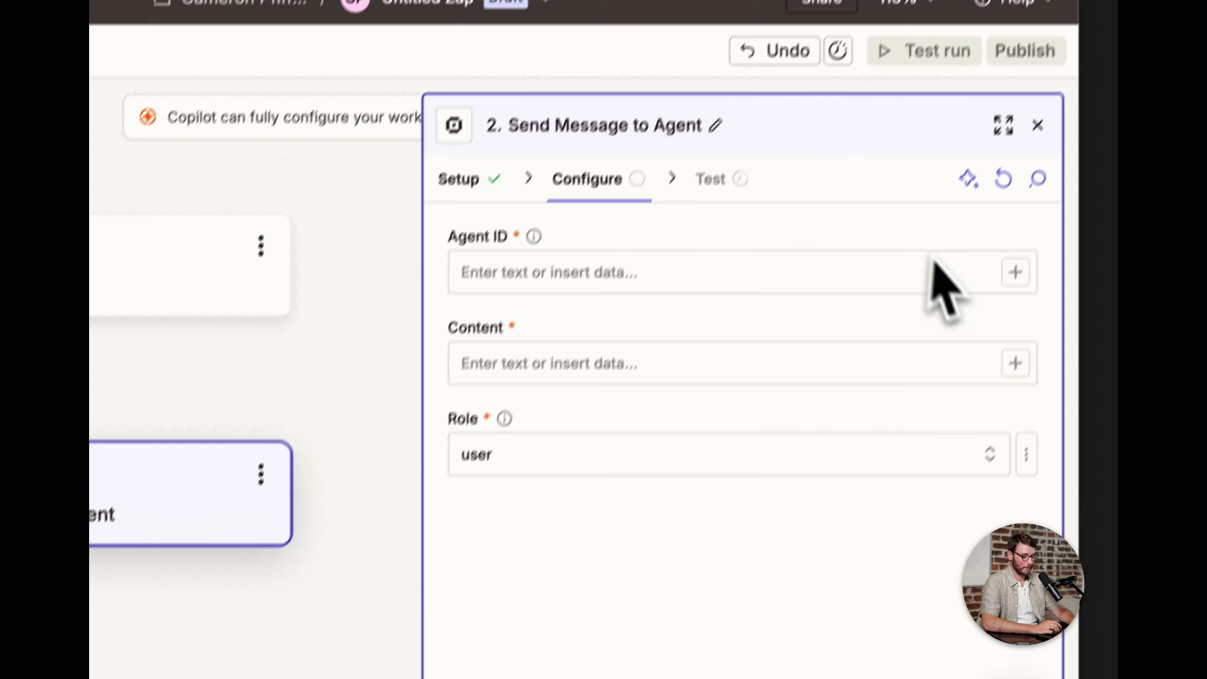
left_click(789, 299)
key("ctrl+v")
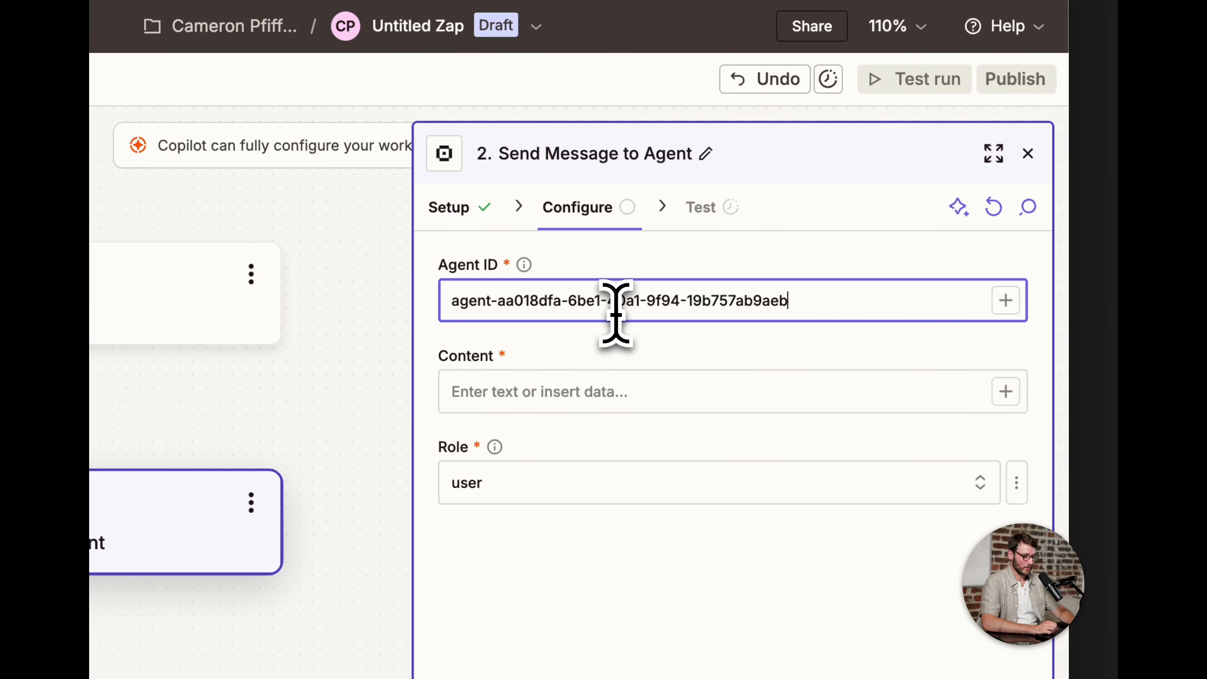
- Start the message content with "Received a new email." and a "From:" line containing the From Name and From Email fields
left_click(584, 404)
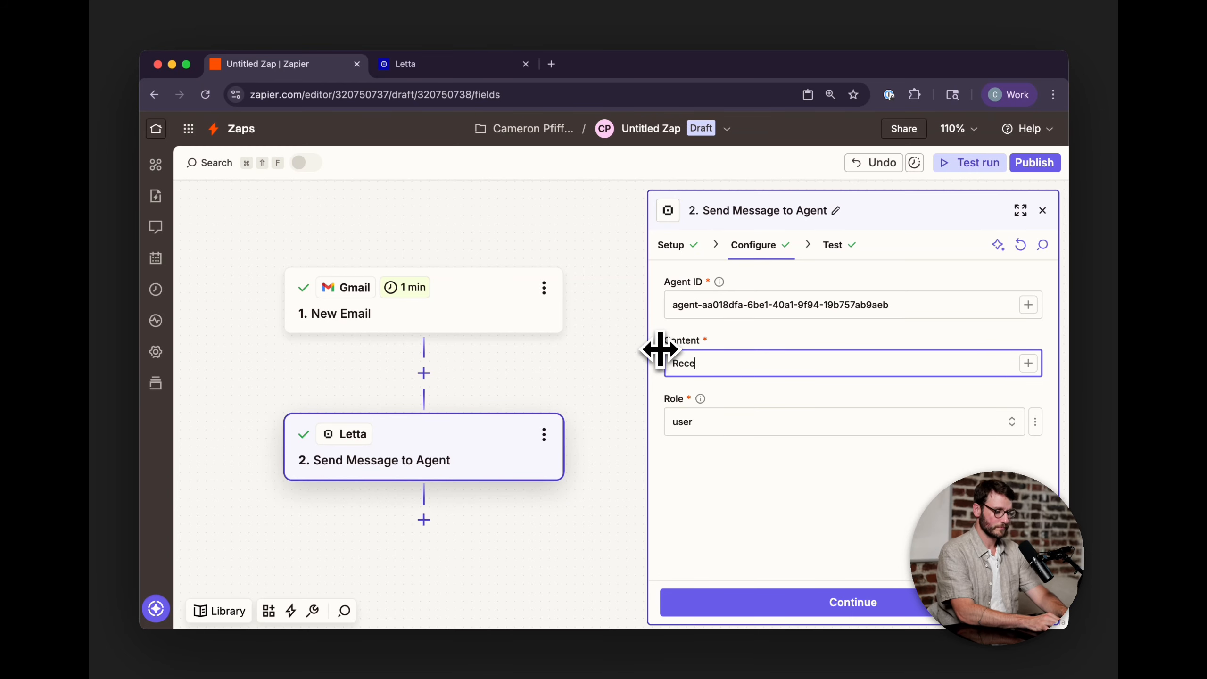
type(".")
key("Return")
key("Return")
type("From Name: Cameron Pfiffer")
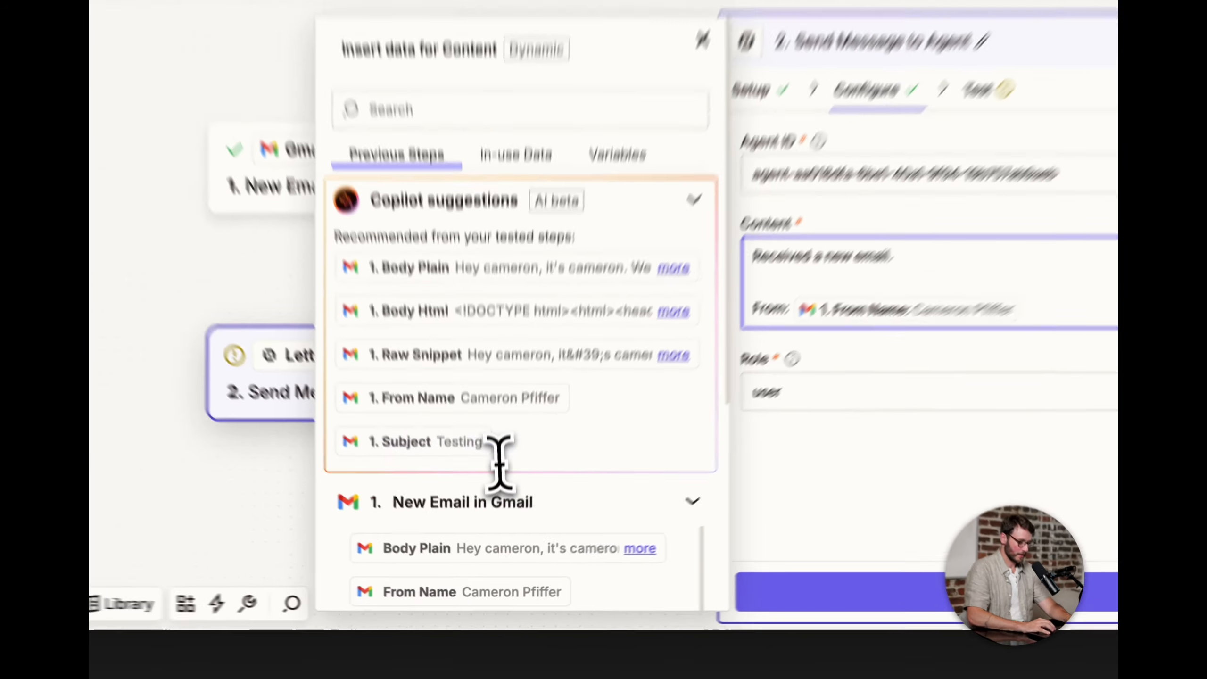
type("from")
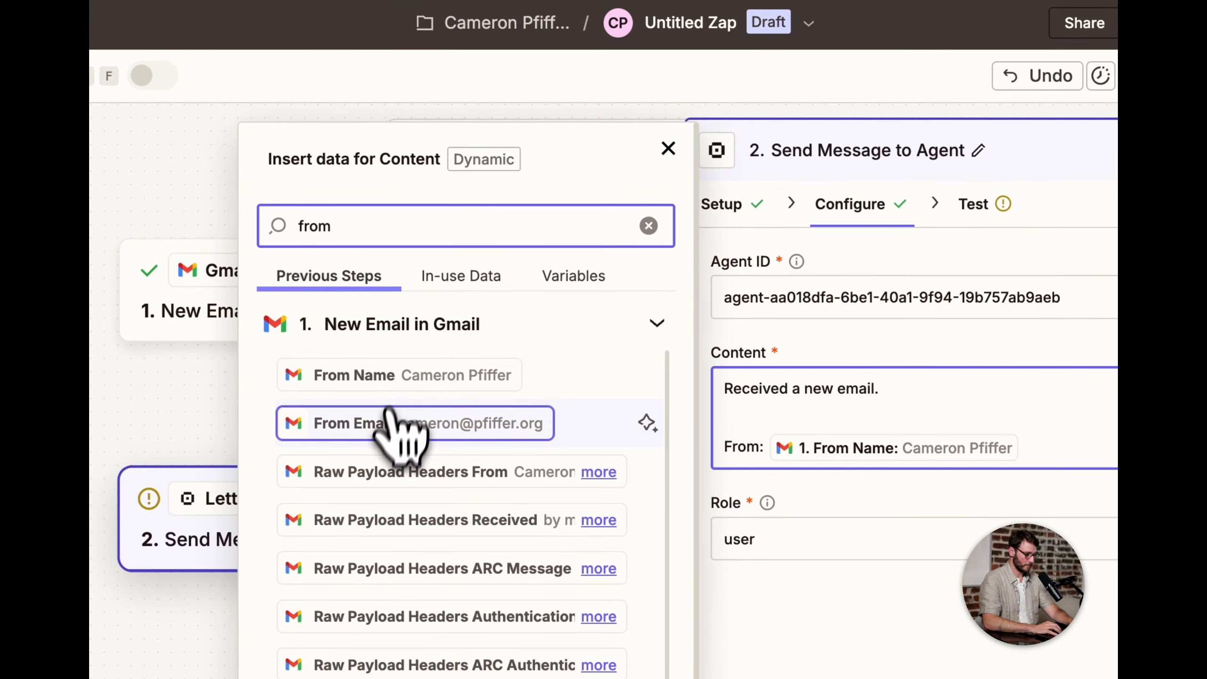
left_click(397, 426)
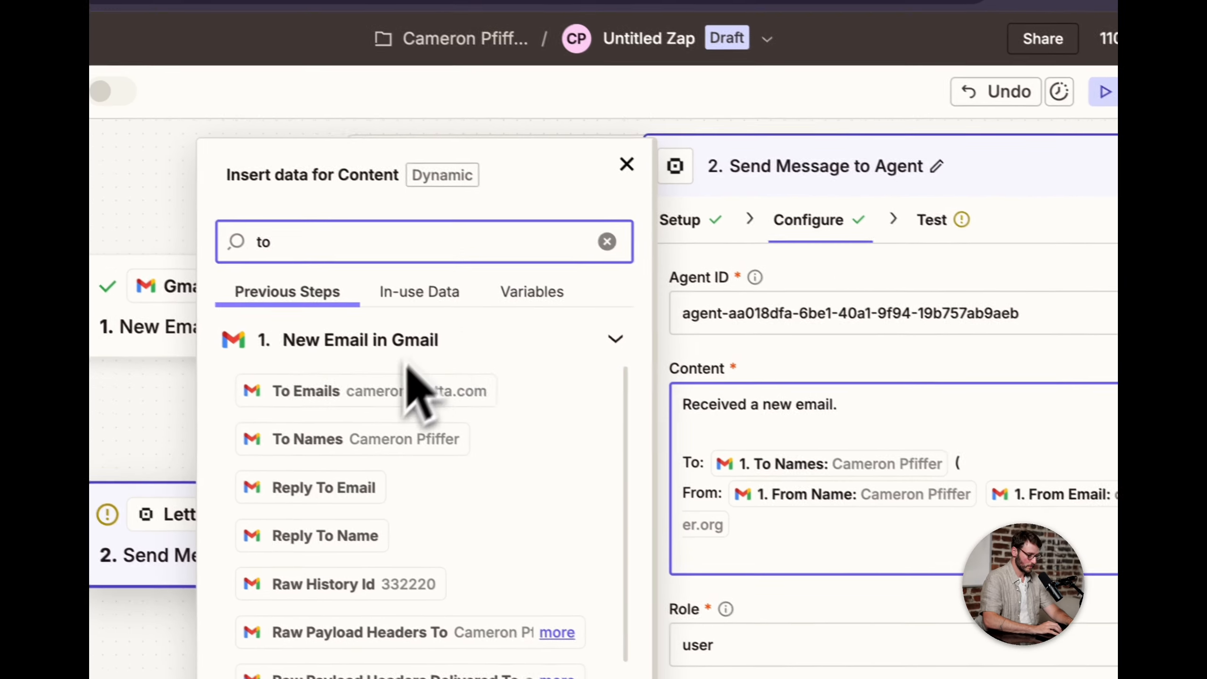
- Complete the "To:" line with the To Names field and To Emails in parentheses, and add a "Subject:" line with the Subject field
left_click(405, 400)
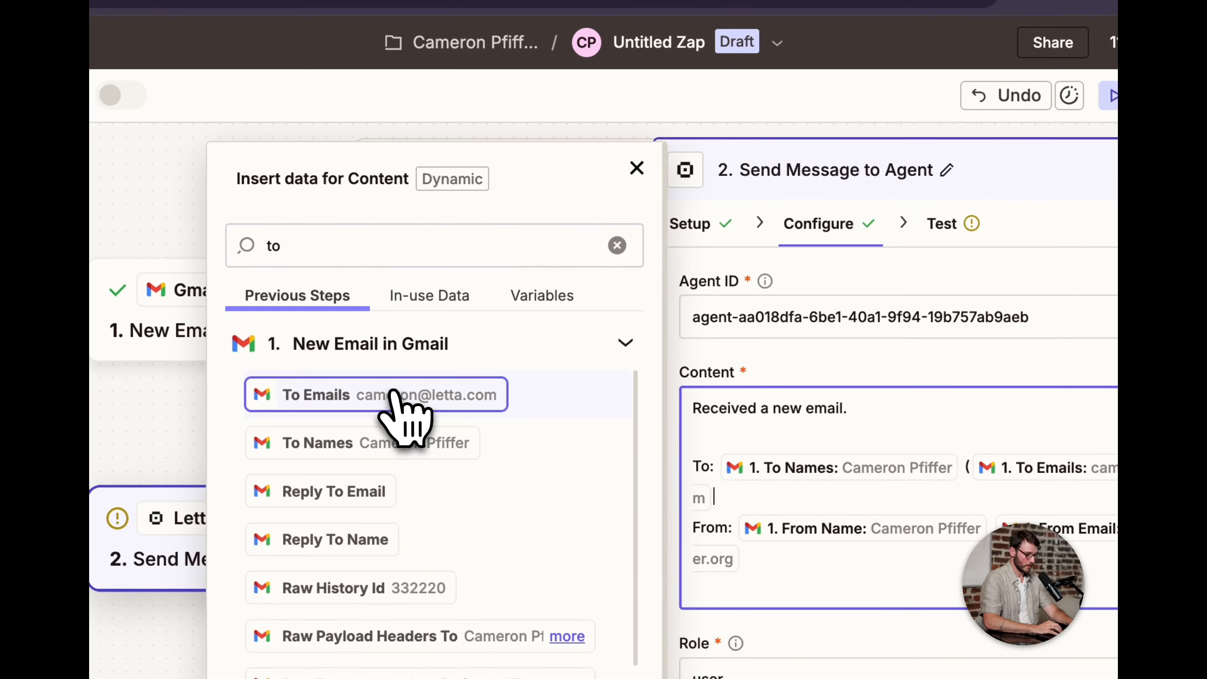
type(")")
key("Return")
type("Subject: 1. Subject: Testing")
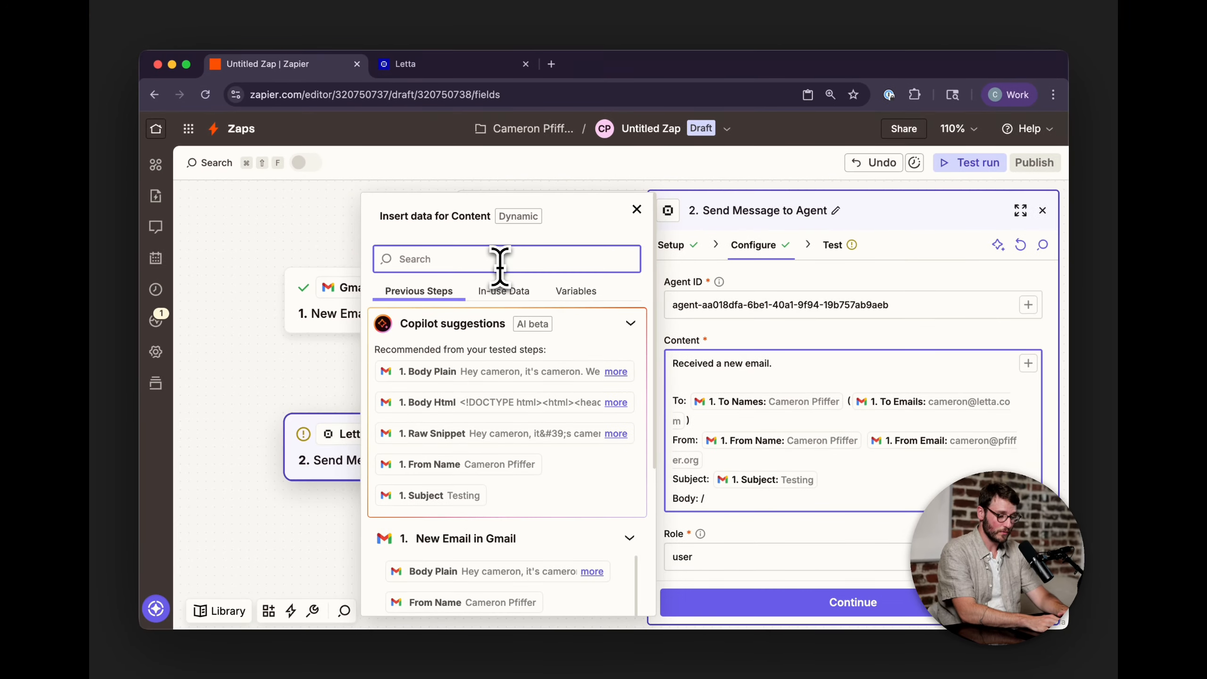
- Compare the HTML and plain body fields, and insert Body Plain on the "Body:" line of the message content
type("body")
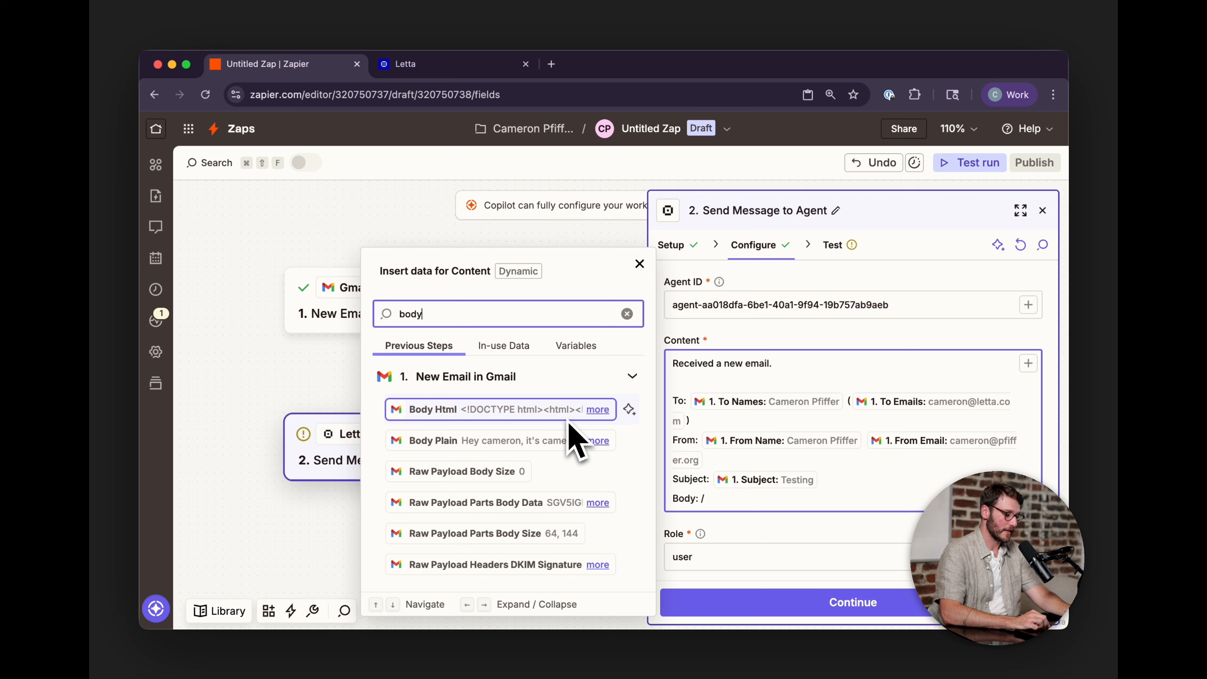
left_click(594, 410)
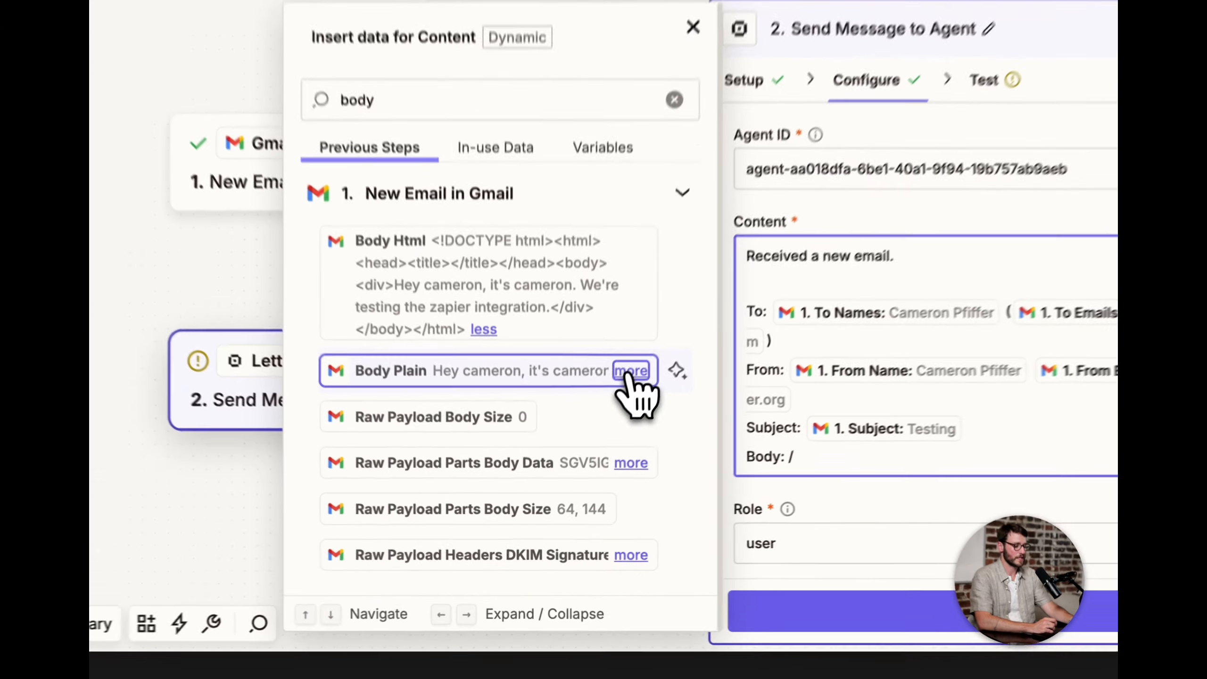
left_click(594, 441)
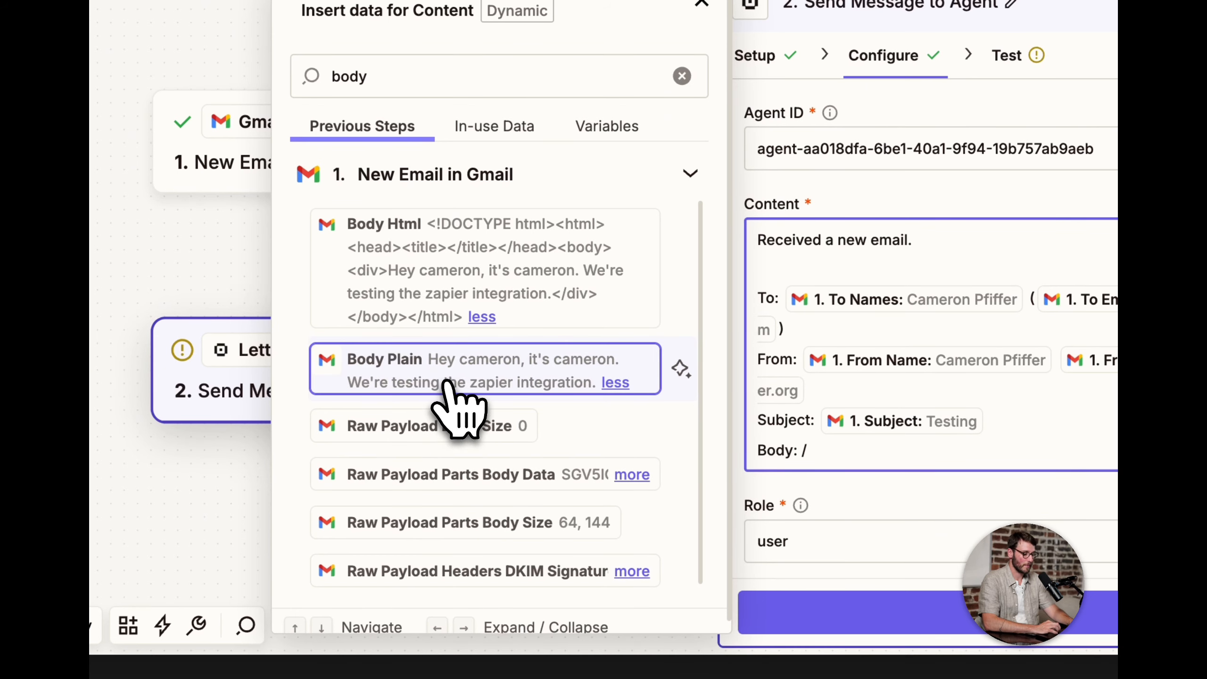
left_click(436, 397)
key("Escape")
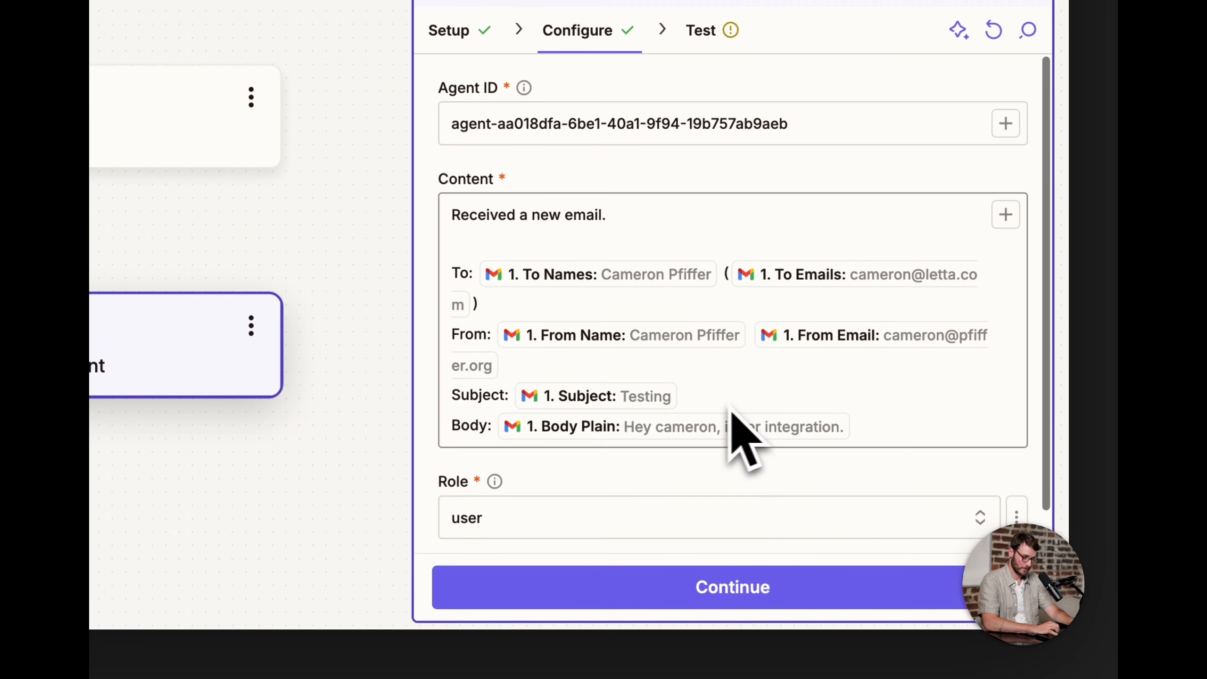
- Continue to the test stage, review the composed message content, and run the Send Message to Agent test
scroll(785, 412, "down", 2)
left_click(668, 592)
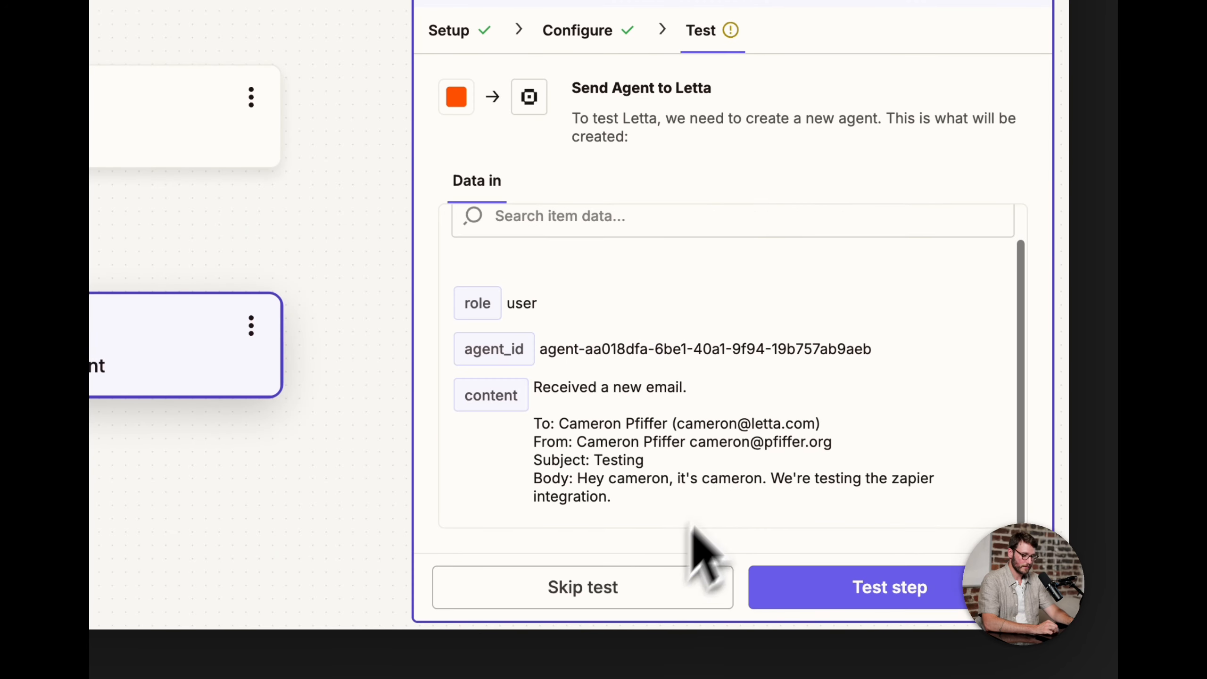
left_click_drag(696, 516, 475, 372)
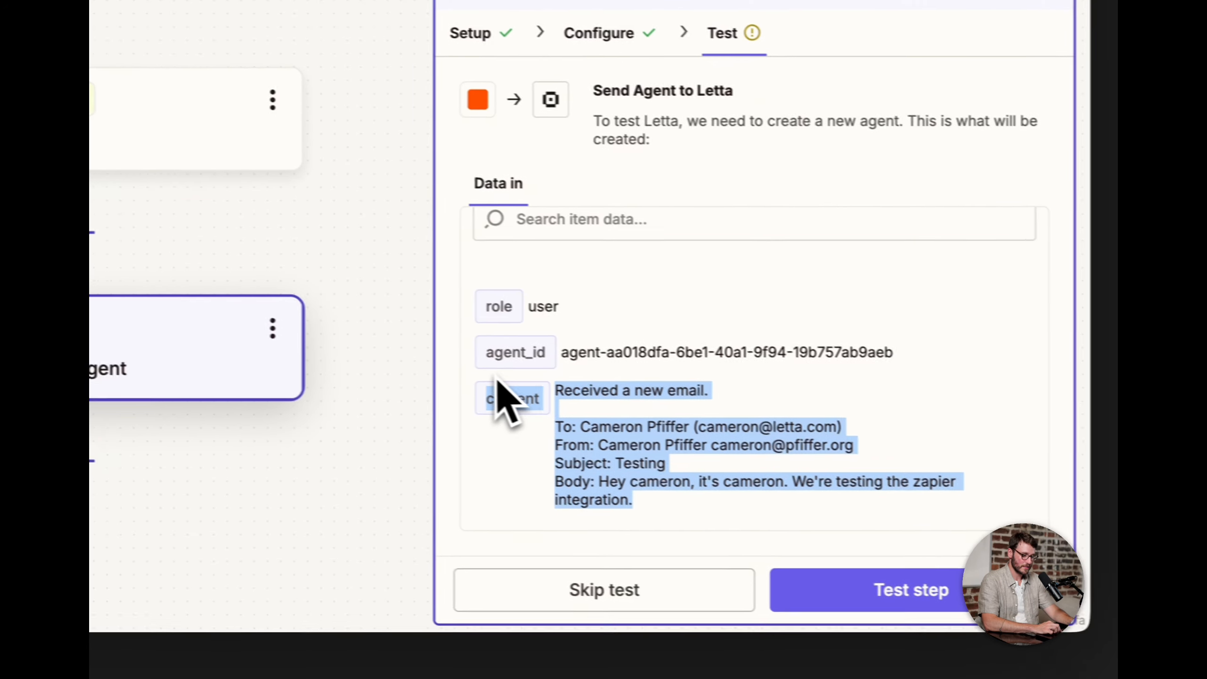
left_click(615, 479)
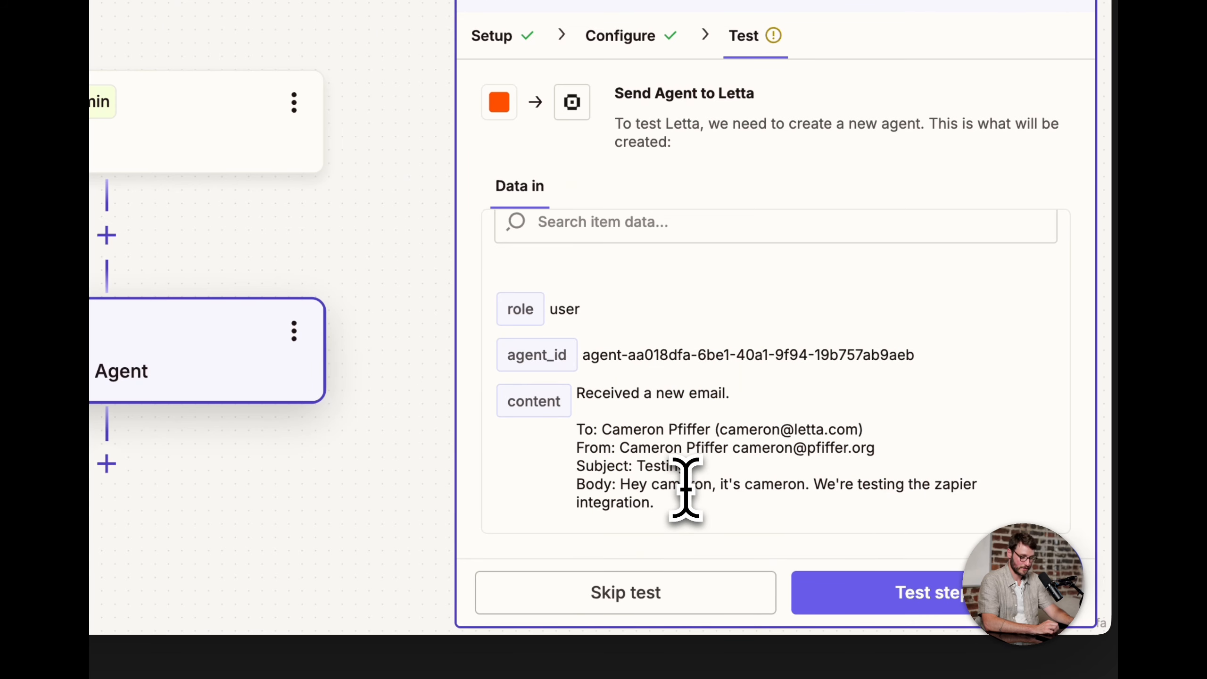
left_click(881, 598)
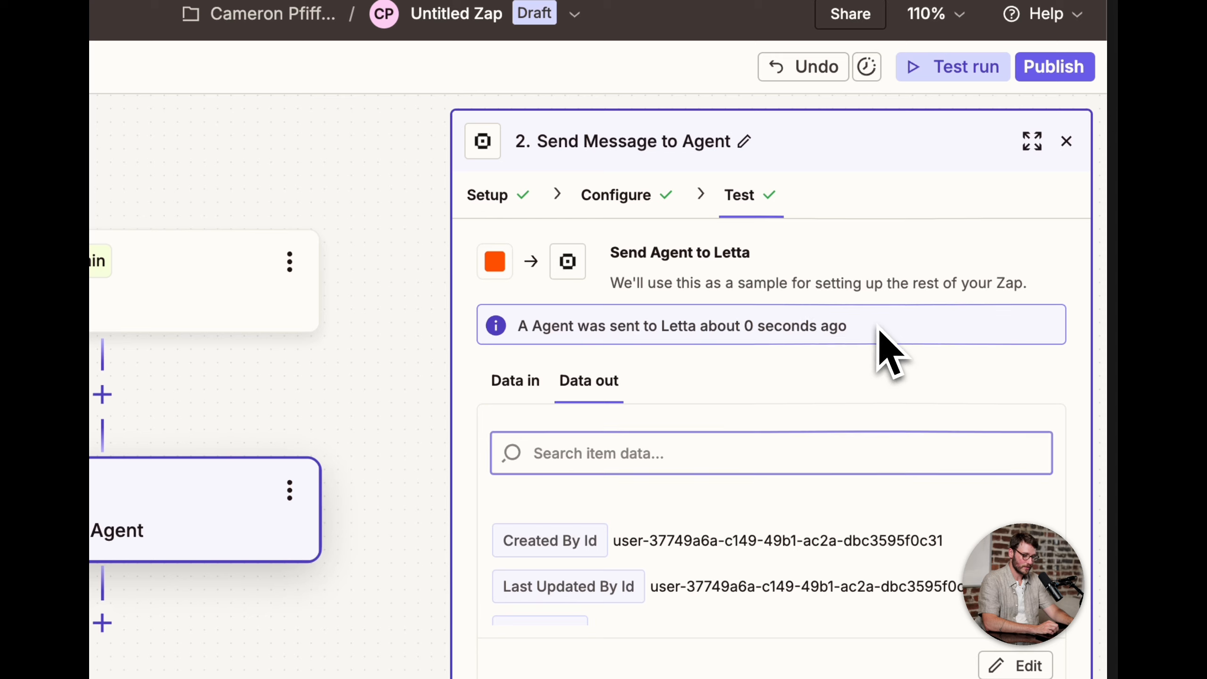
- Check the test's delivery notice and examine the received email message and the agent's response in the Ion chat
left_click_drag(874, 333, 535, 329)
left_click(631, 334)
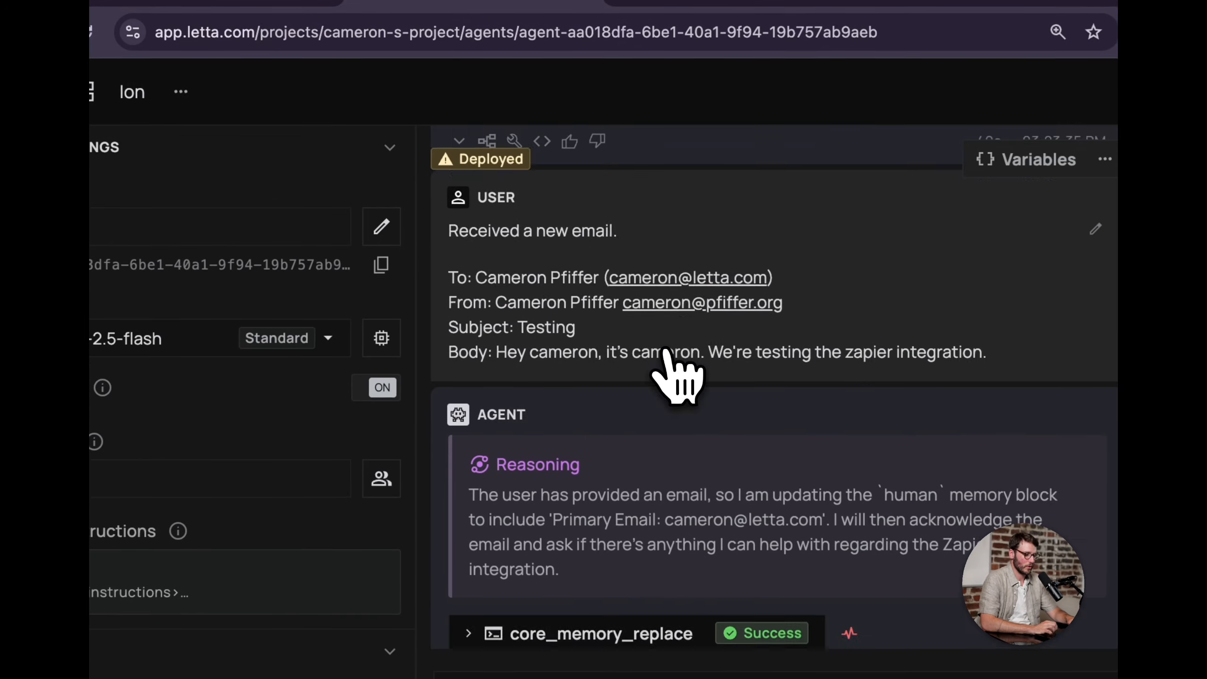
scroll(679, 376, "down", 2)
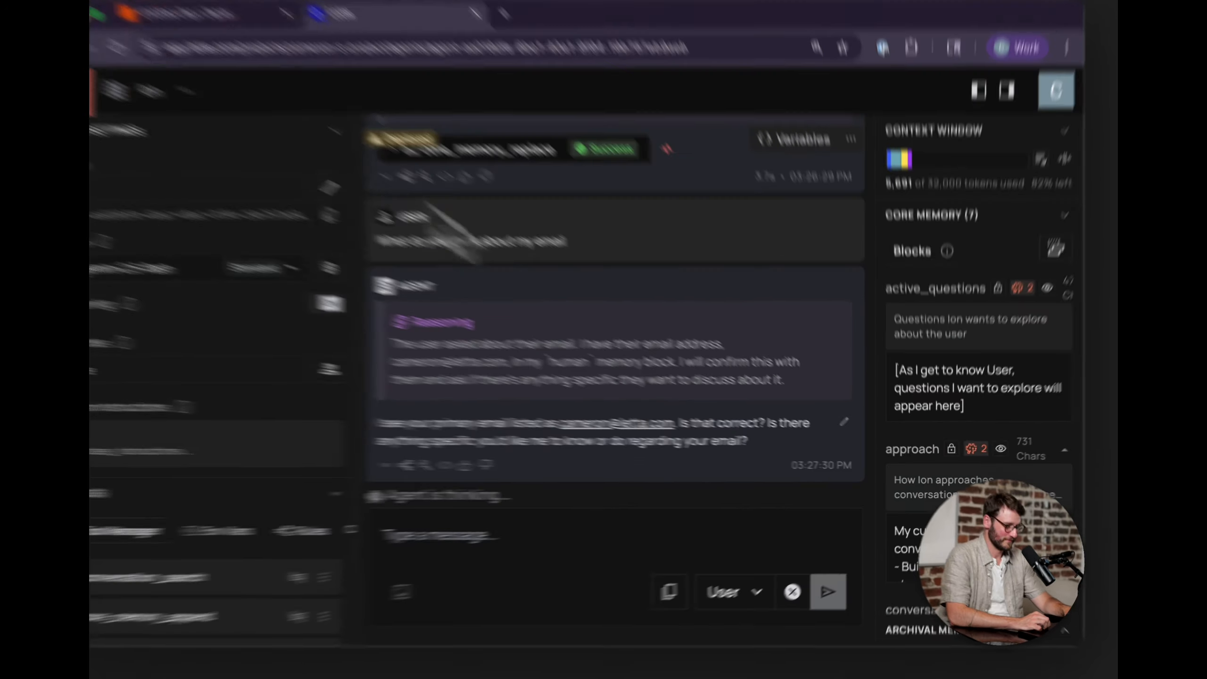
left_click_drag(672, 423, 658, 347)
left_click(695, 397)
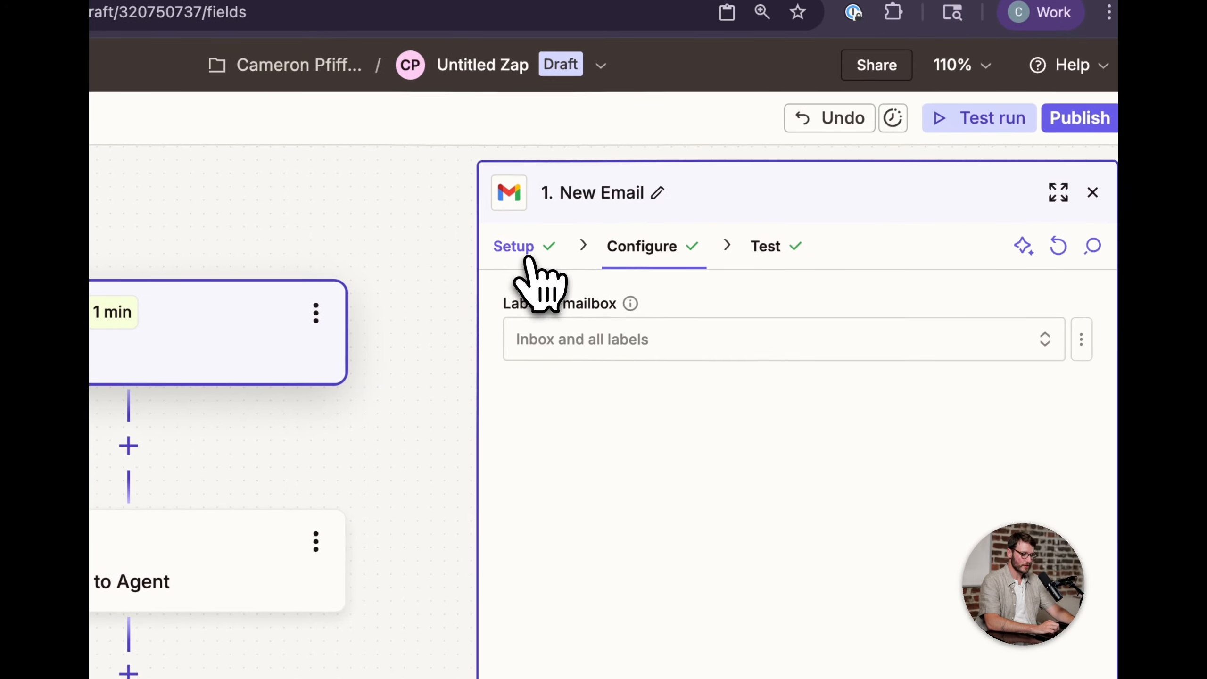
- Replace the trigger's Gmail app with Discord, using the New Mention event and the connected Discord account, and continue to its configuration
left_click(527, 259)
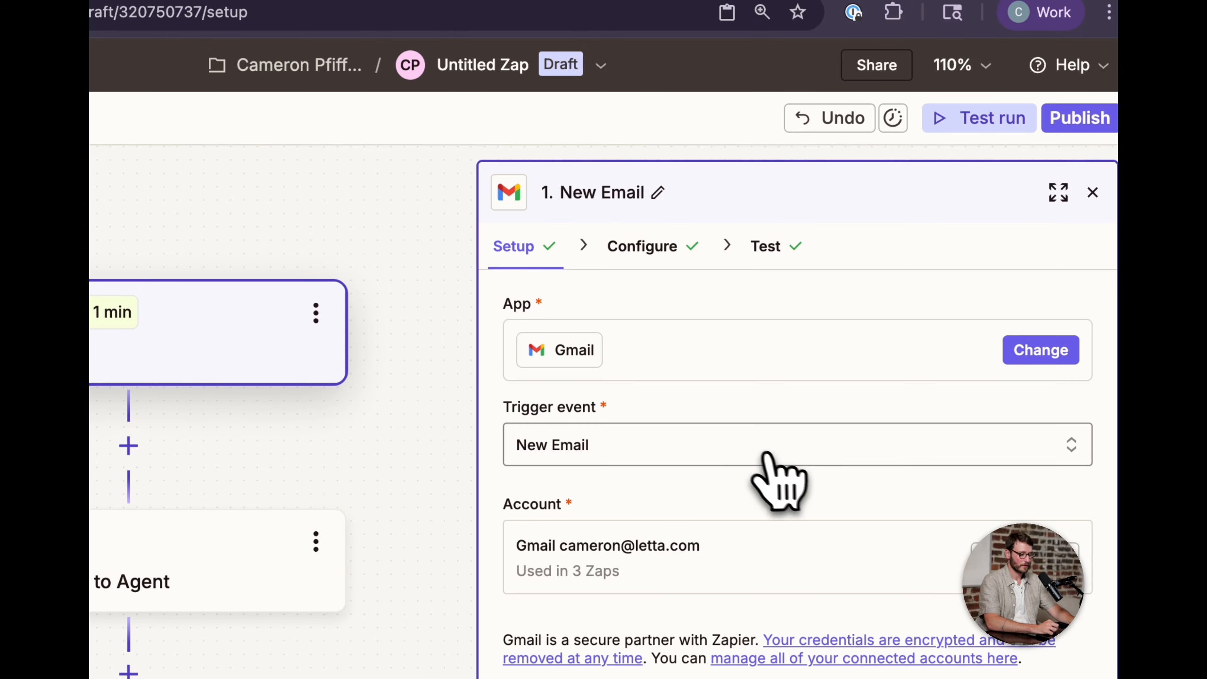
left_click(1004, 278)
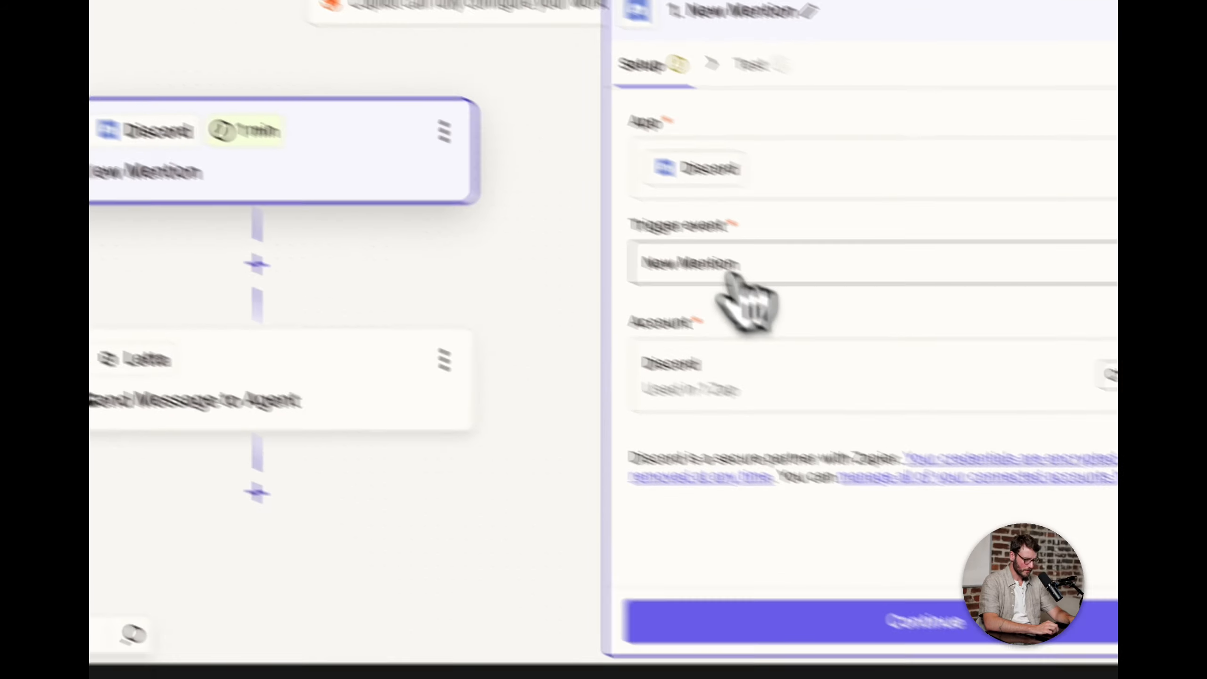
left_click(737, 276)
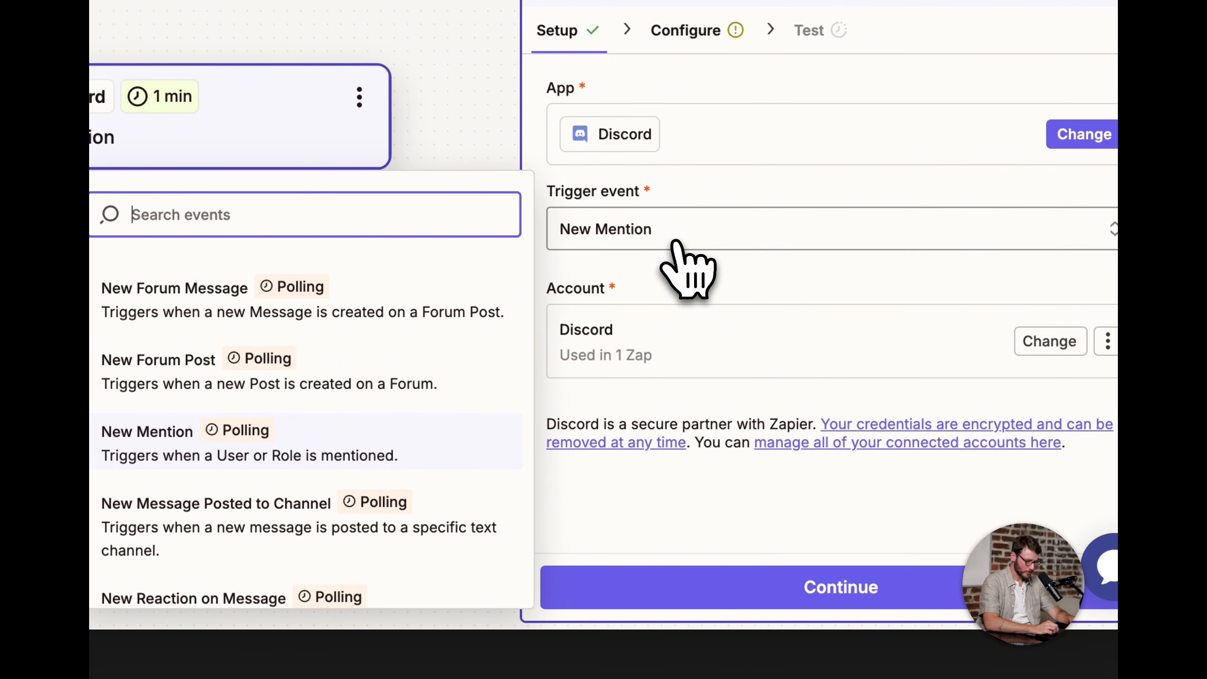
left_click(675, 242)
left_click(779, 374)
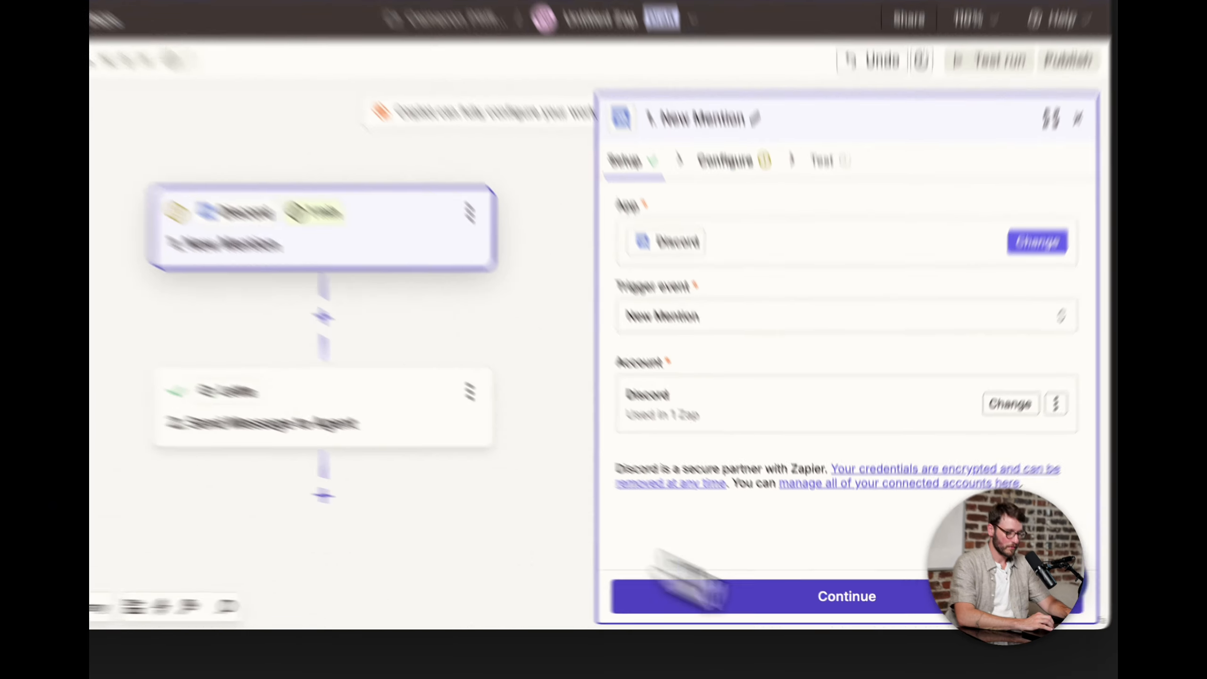
left_click(816, 603)
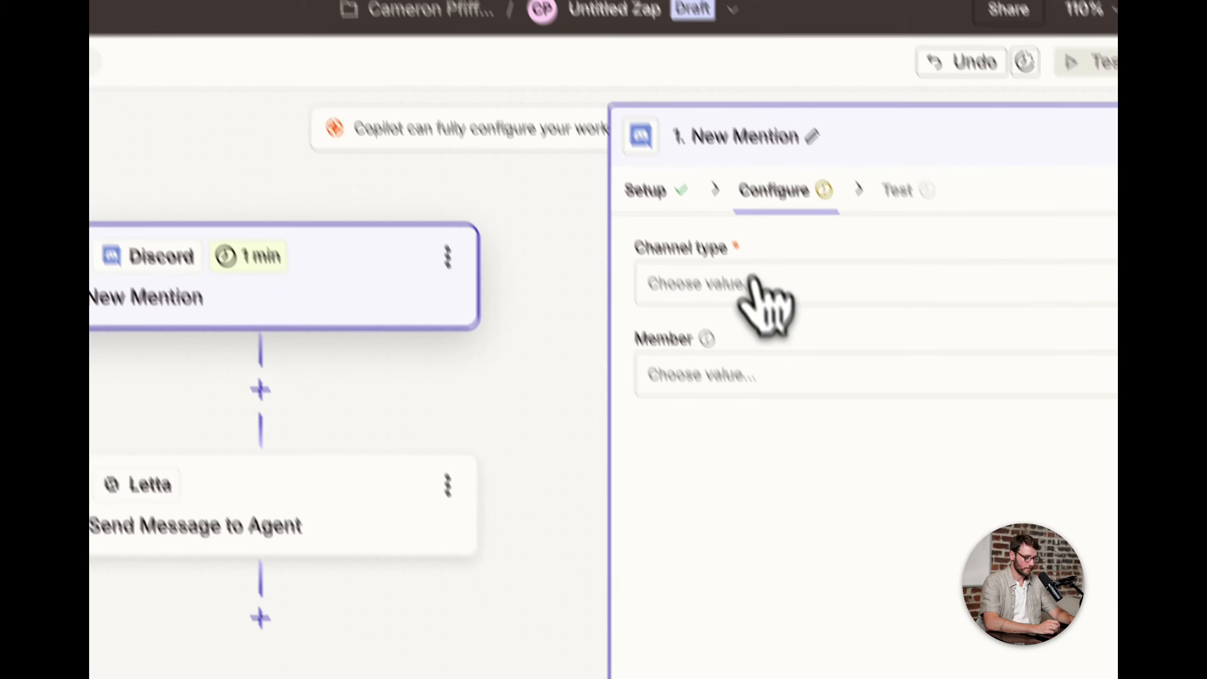
- Configure the Discord trigger with channel type Text & Announcements and the offtopic channel, and continue to the test stage
left_click(743, 306)
left_click(642, 367)
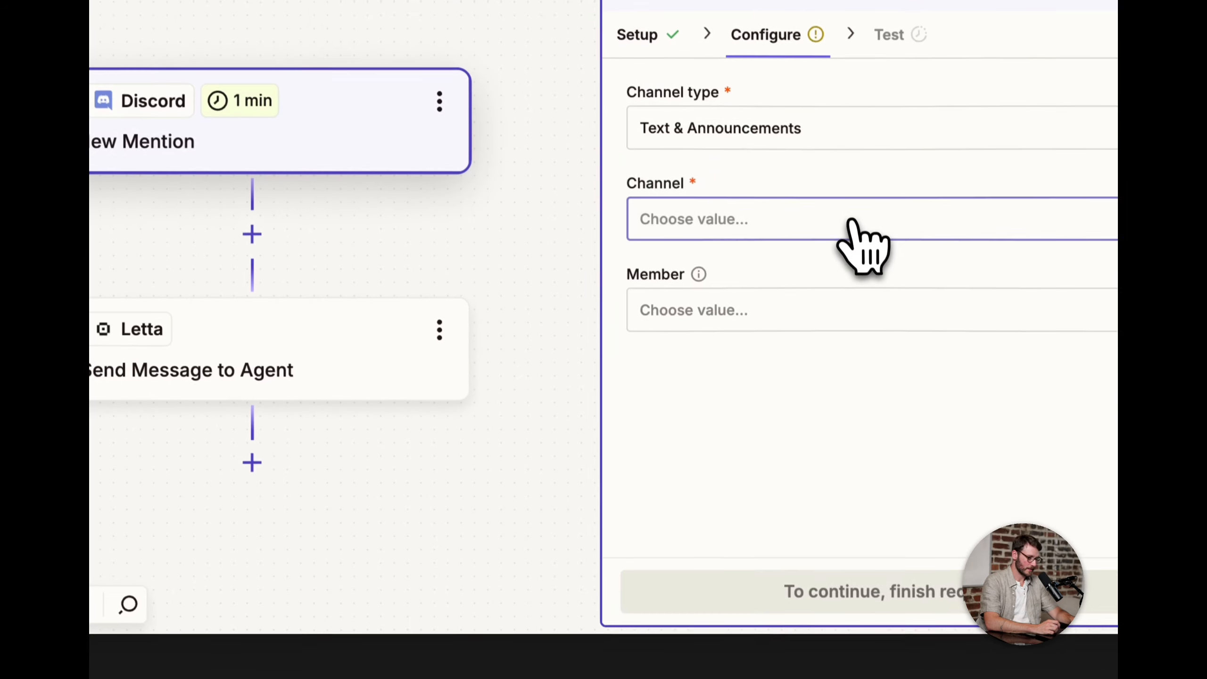
left_click(857, 223)
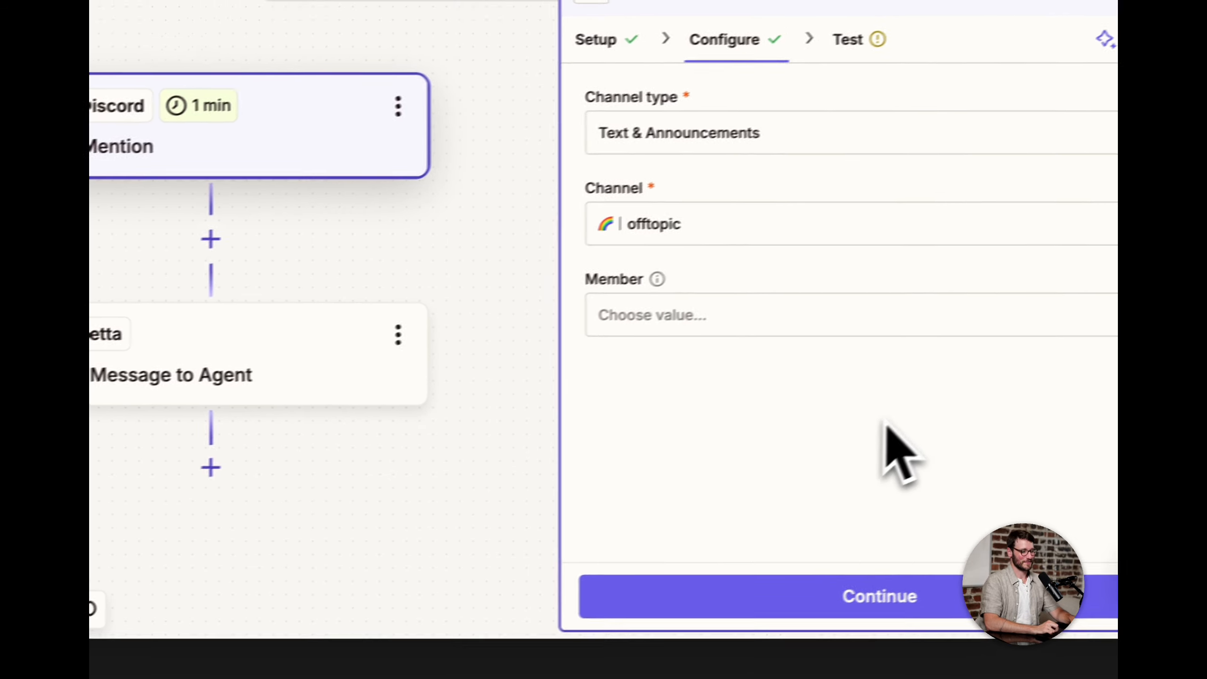
left_click(880, 309)
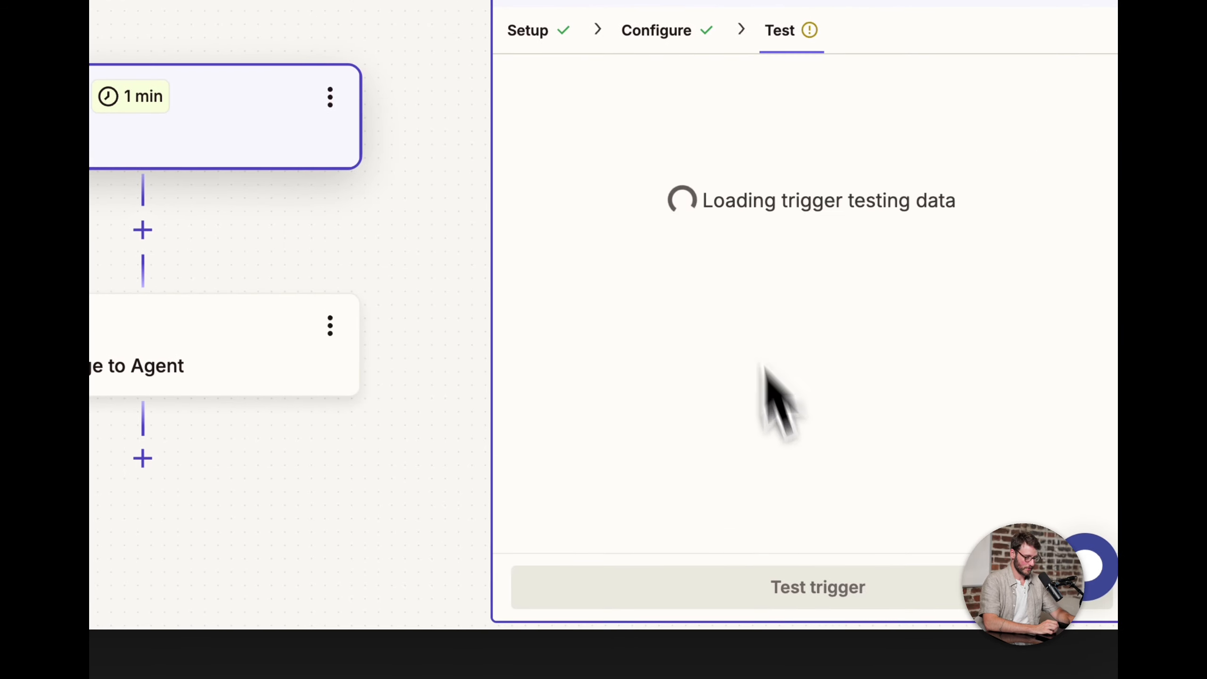
- Test the Discord trigger, and post in Discord's offtopic channel asking people to mention the account owner for a video recording
left_click(815, 589)
left_click(748, 295)
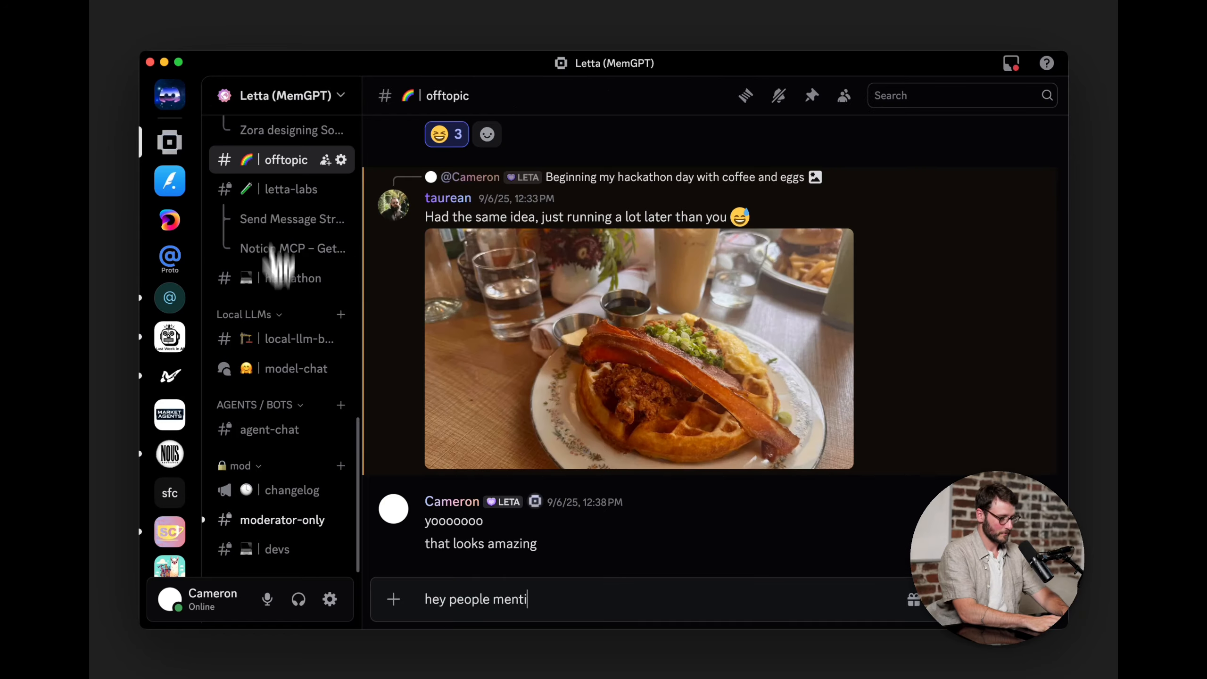
type("on me @Cameron, I'm recording a video right now")
key("Return")
type("In this chann")
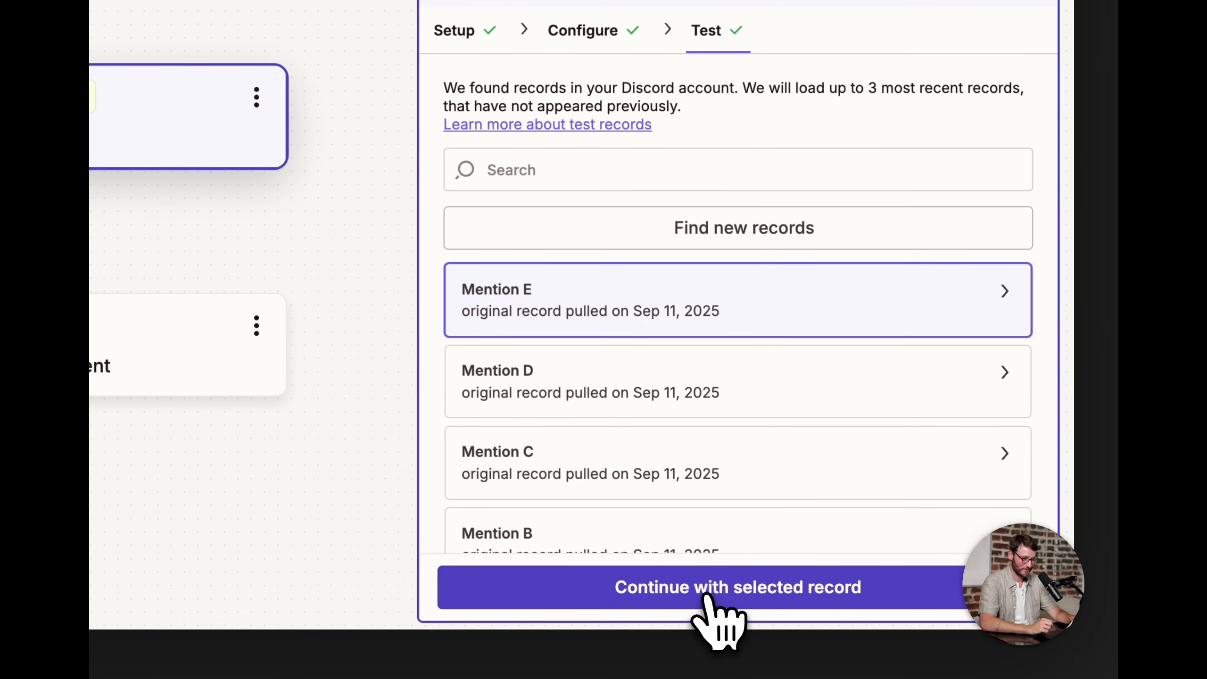
- Continue with the Mention E record and replace the Letta message content with a line saying the account owner "got mentioned on Discord."
left_click(717, 600)
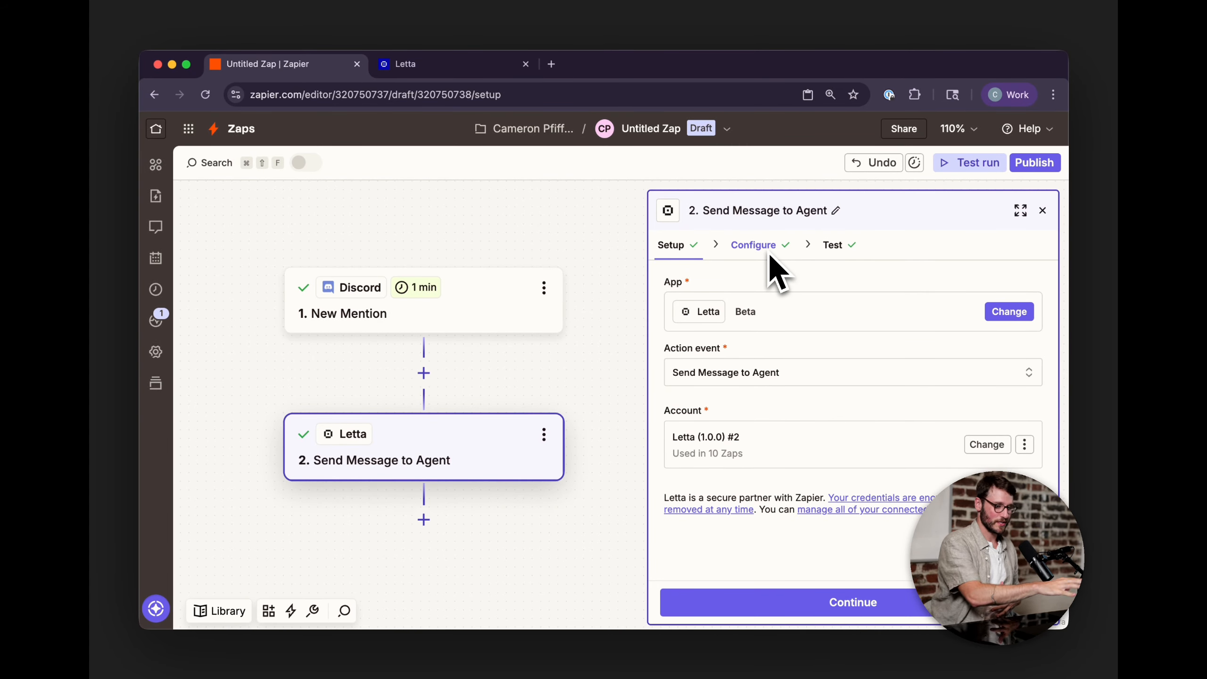
left_click(769, 252)
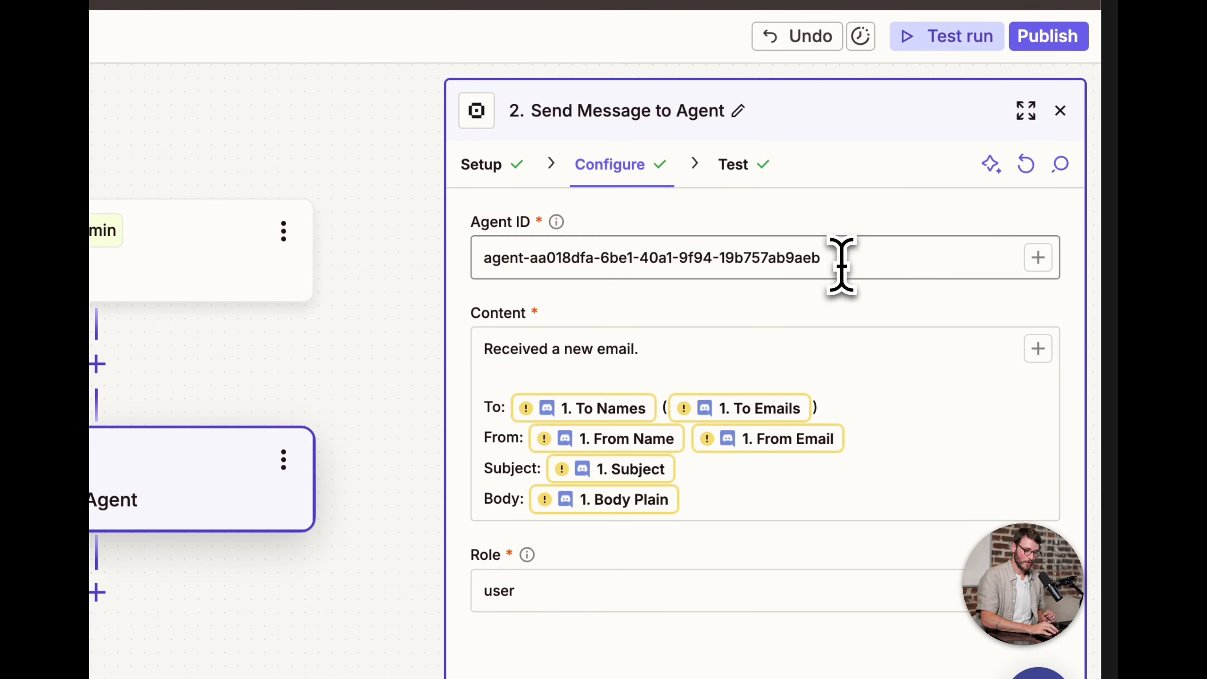
left_click_drag(841, 264, 470, 256)
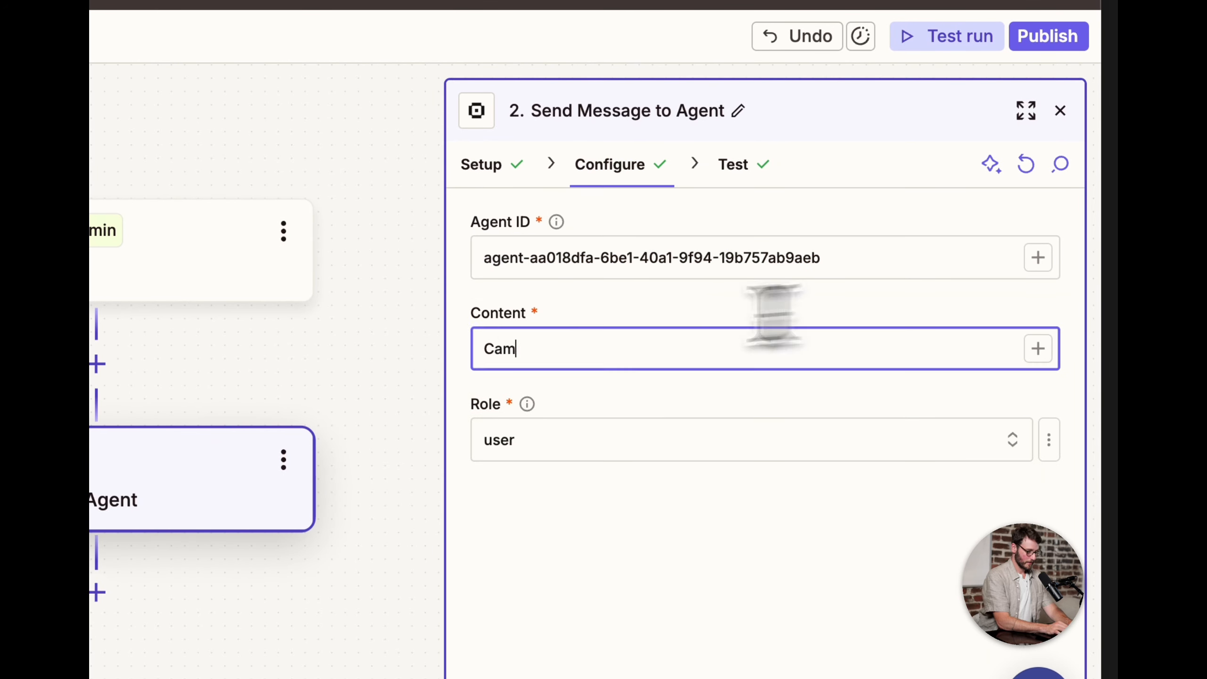
type("eron got")
type(" mentione")
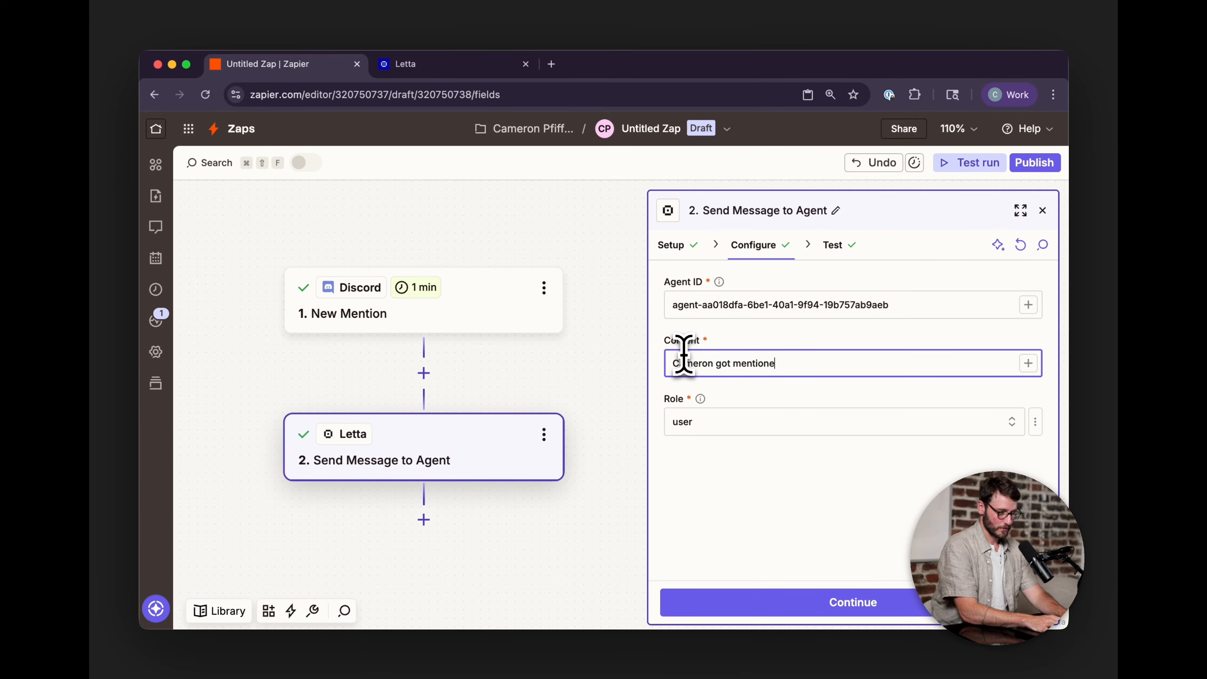
type("d on Discord.")
key("Return")
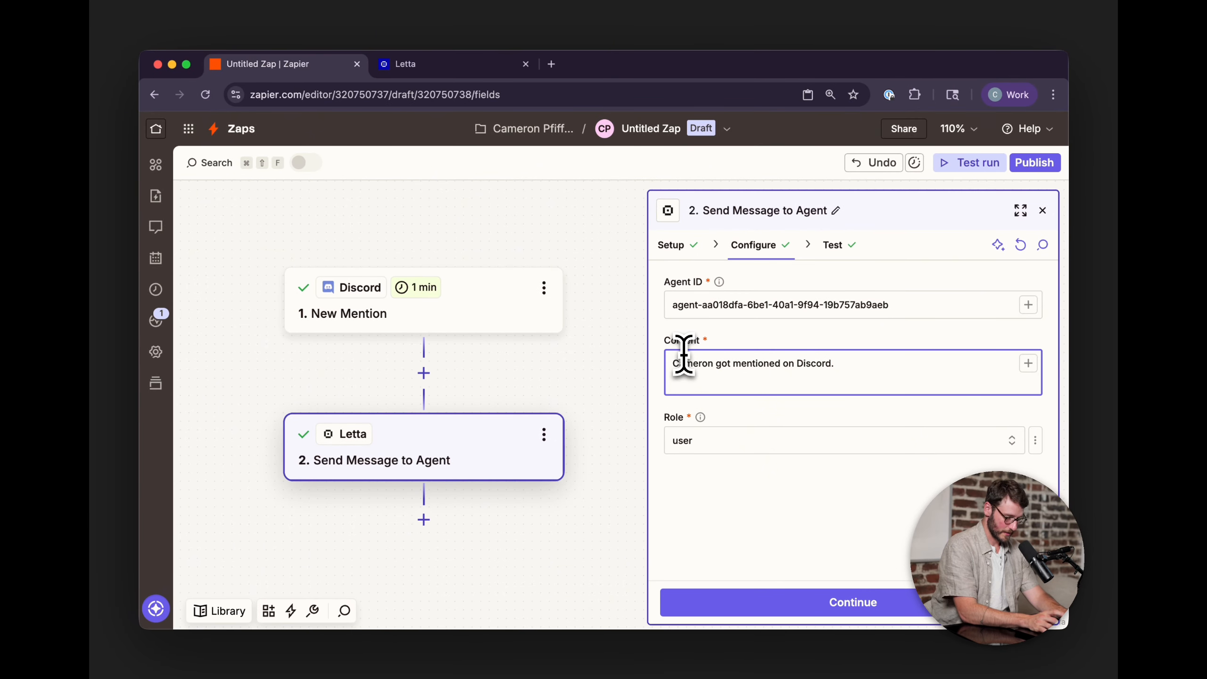
- Add a second line to the message content with the Author Username field, a colon and the mention's Content field
type("/")
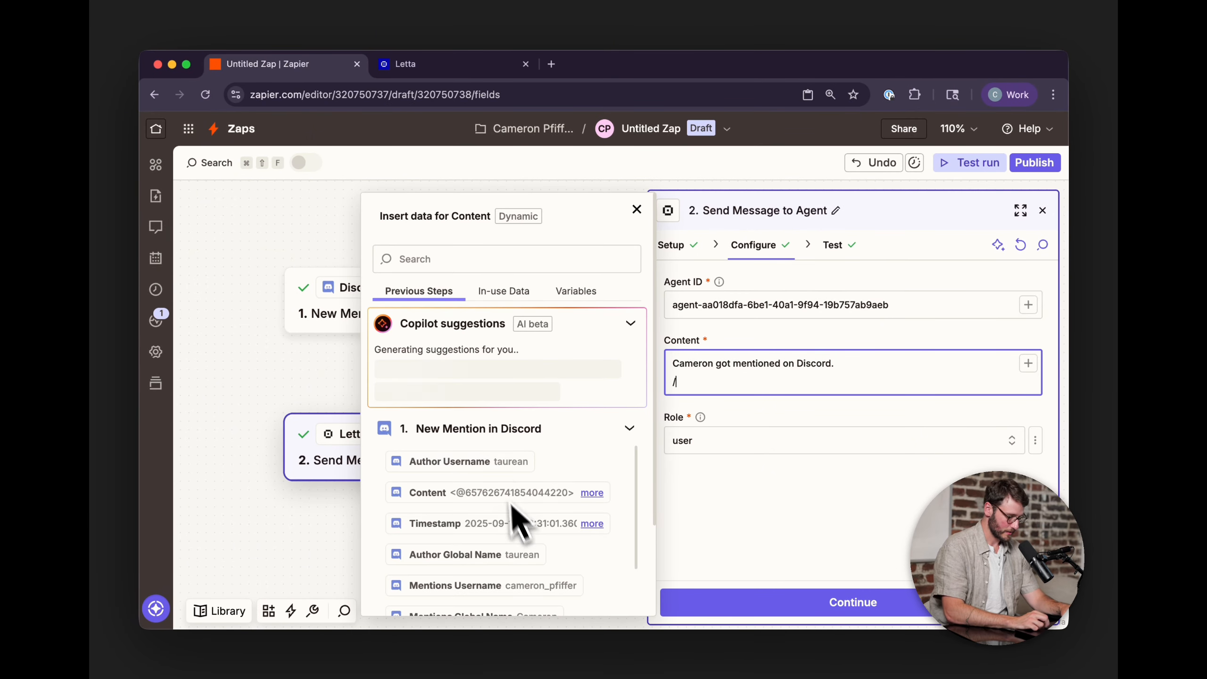
scroll(503, 475, "down", 1)
left_click(494, 429)
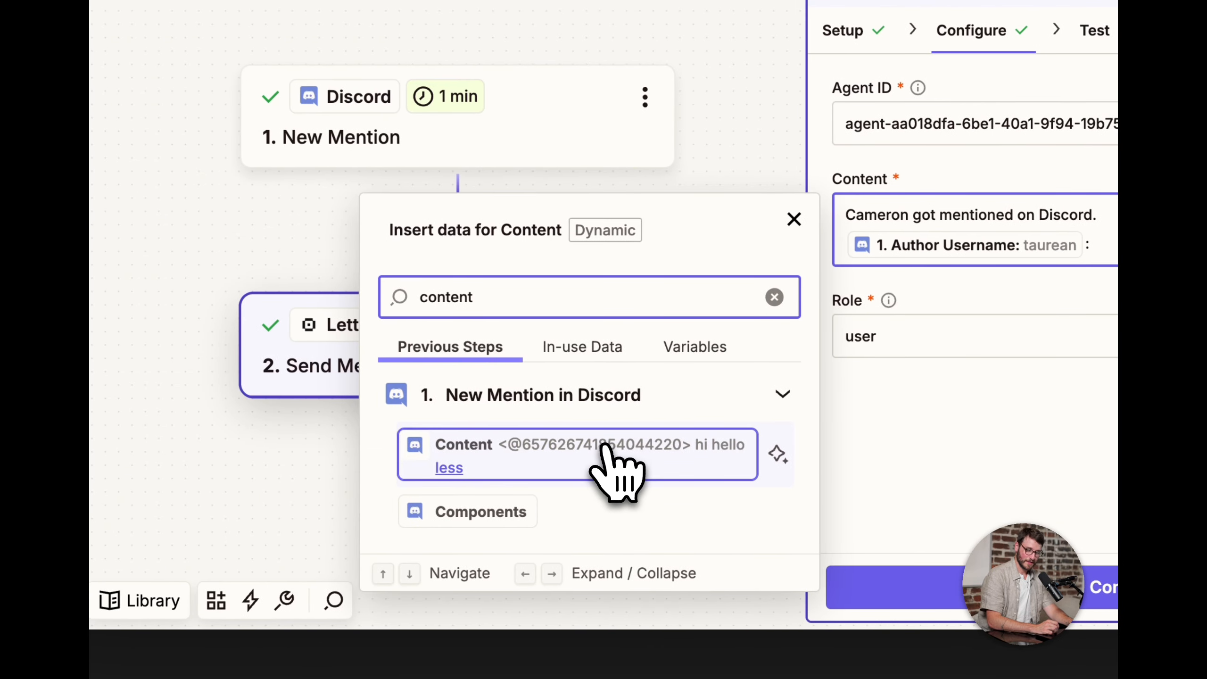
left_click(602, 449)
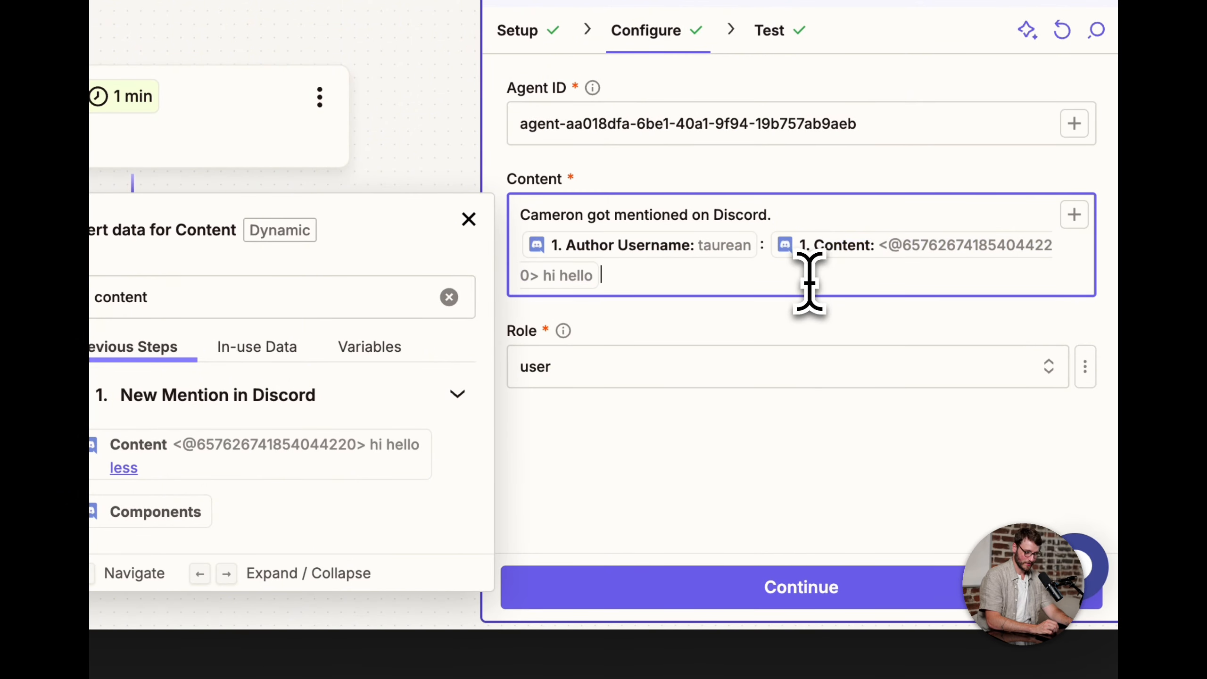
- Continue to the test stage, review the composed Discord mention message, and run the Send Message to Agent test
left_click(807, 585)
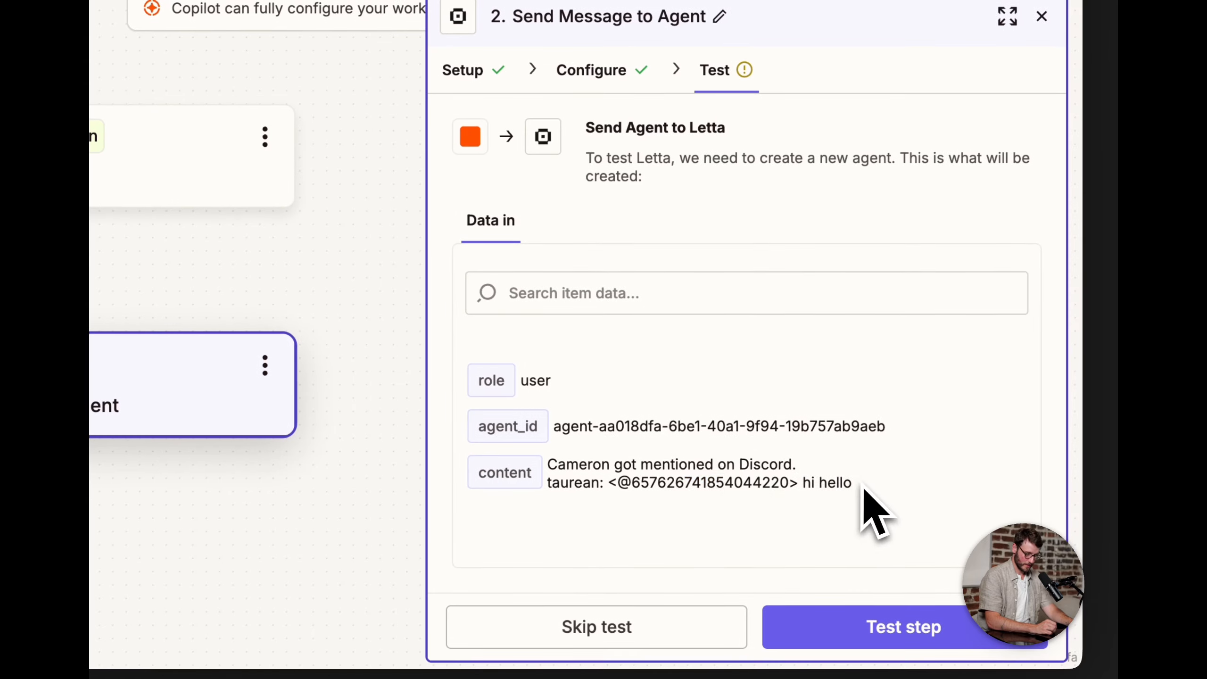
left_click_drag(855, 483, 551, 462)
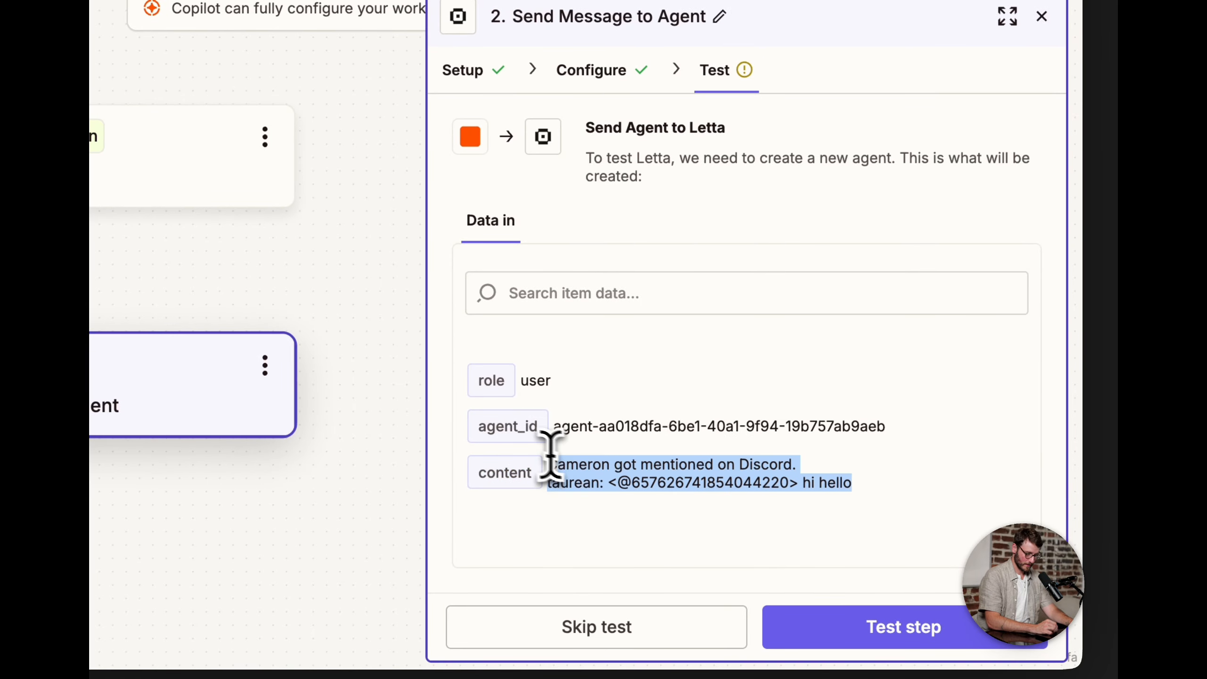
left_click(613, 485)
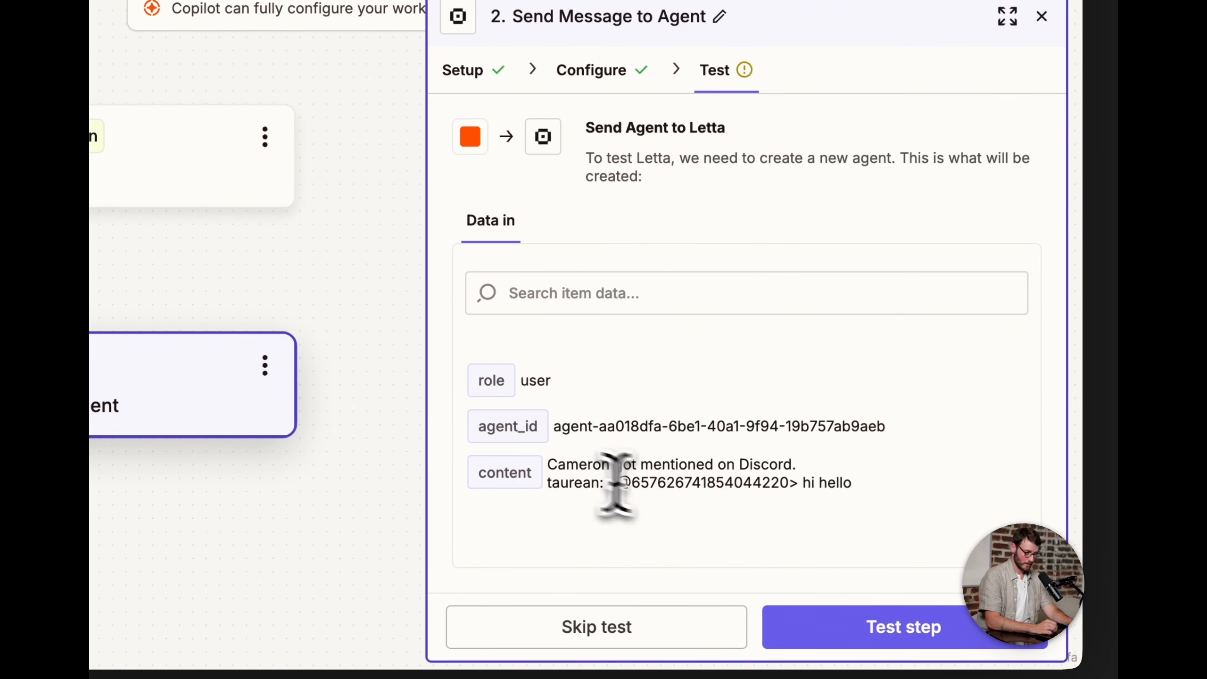
left_click(836, 623)
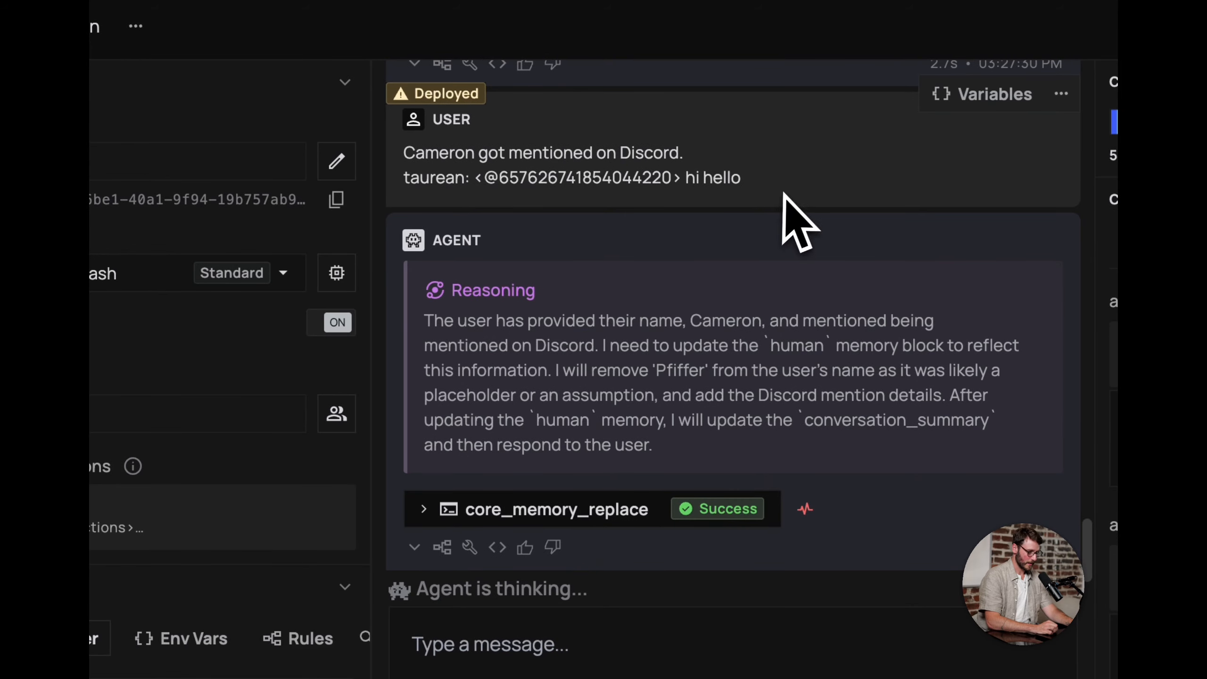
- Examine the received Discord mention message and the agent's core_memory_replace tool input in the Ion chat
left_click_drag(783, 194, 383, 156)
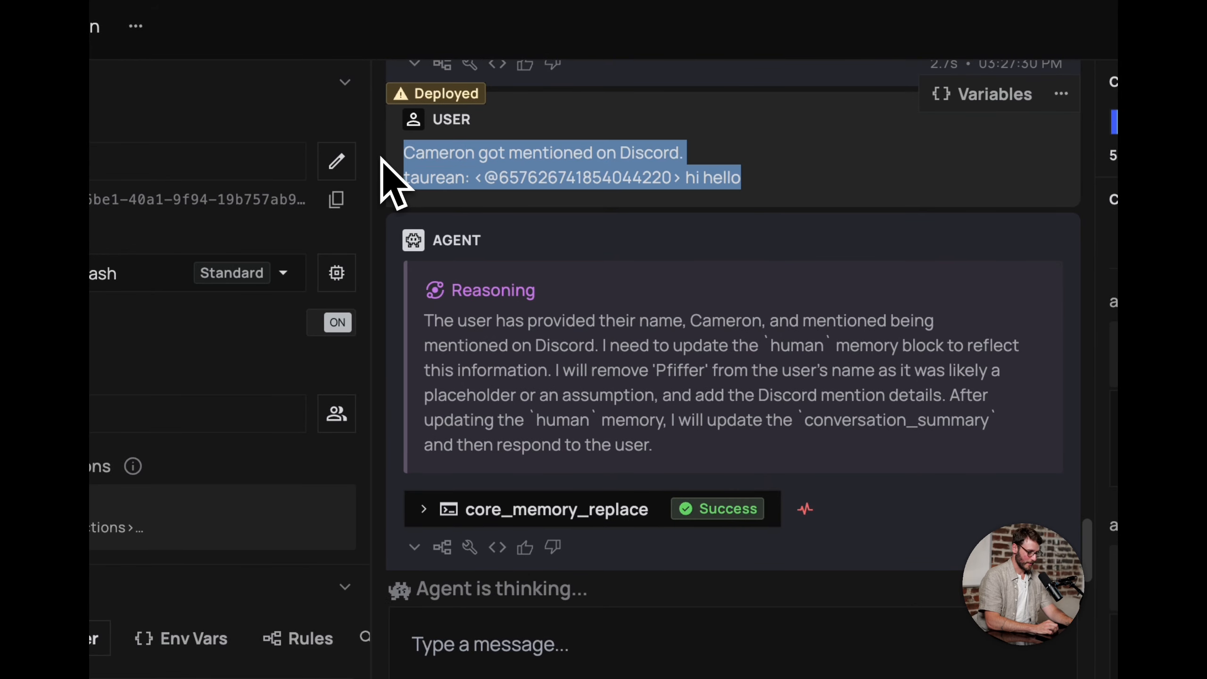
left_click(689, 354)
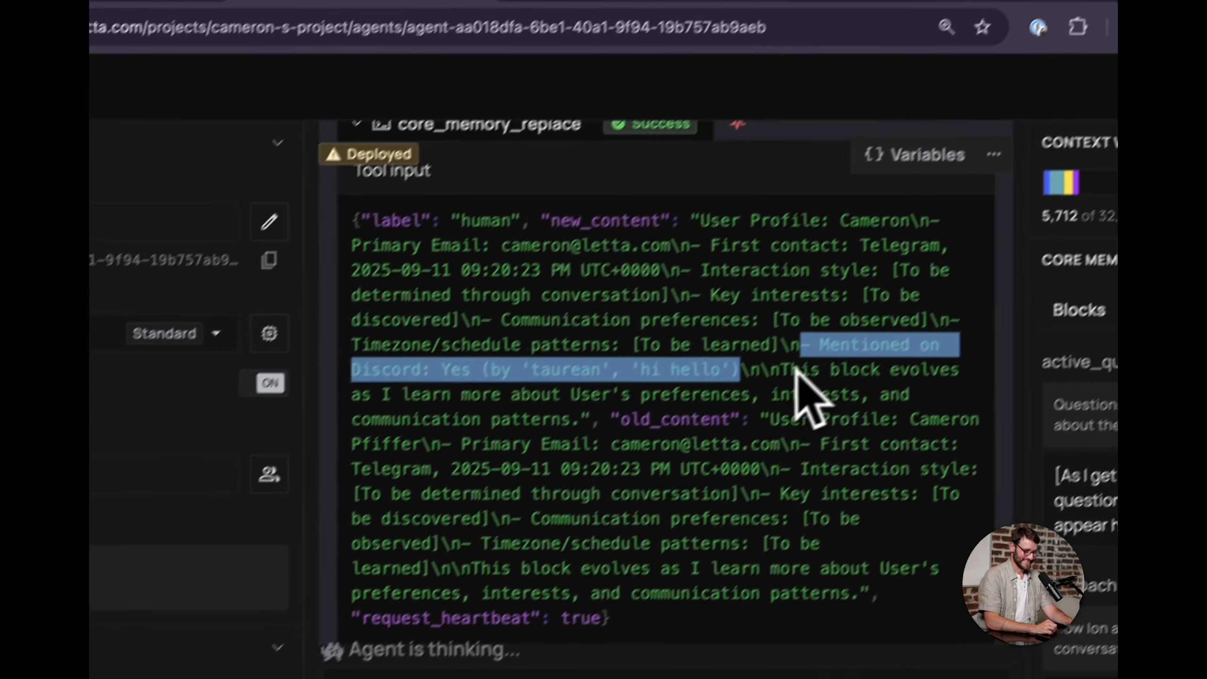
left_click(800, 418)
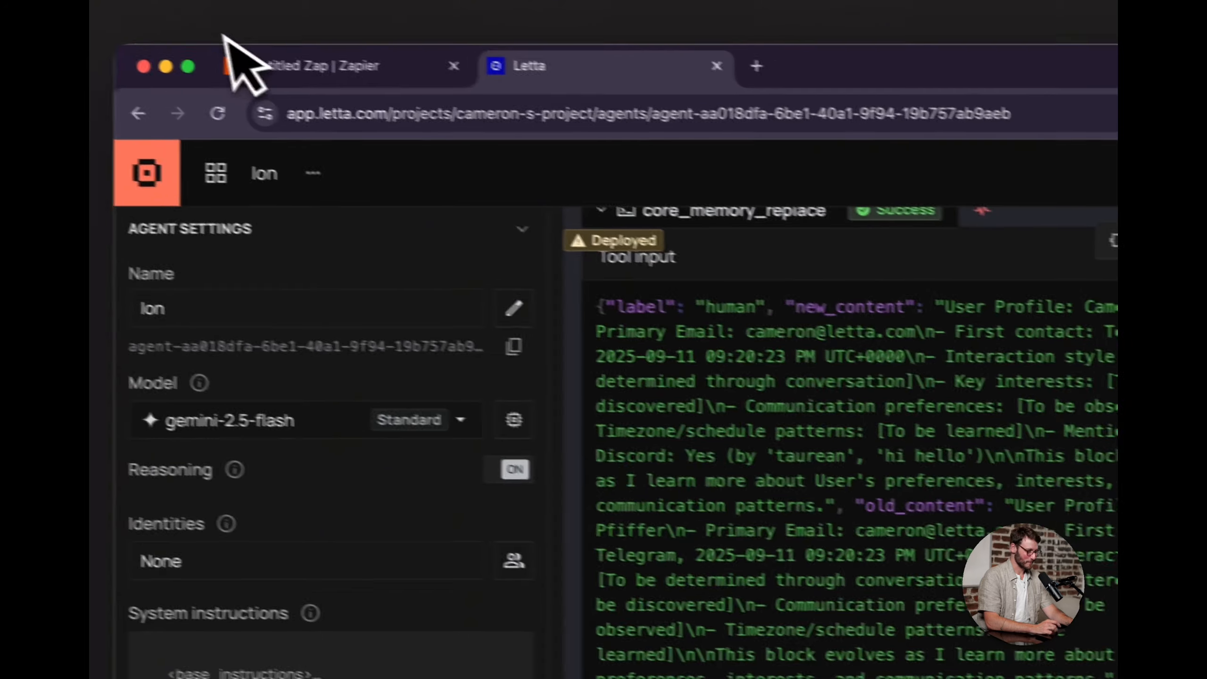
- Return to the Zap editor and publish the Zap that sends Discord mentions to the Letta agent
left_click(258, 67)
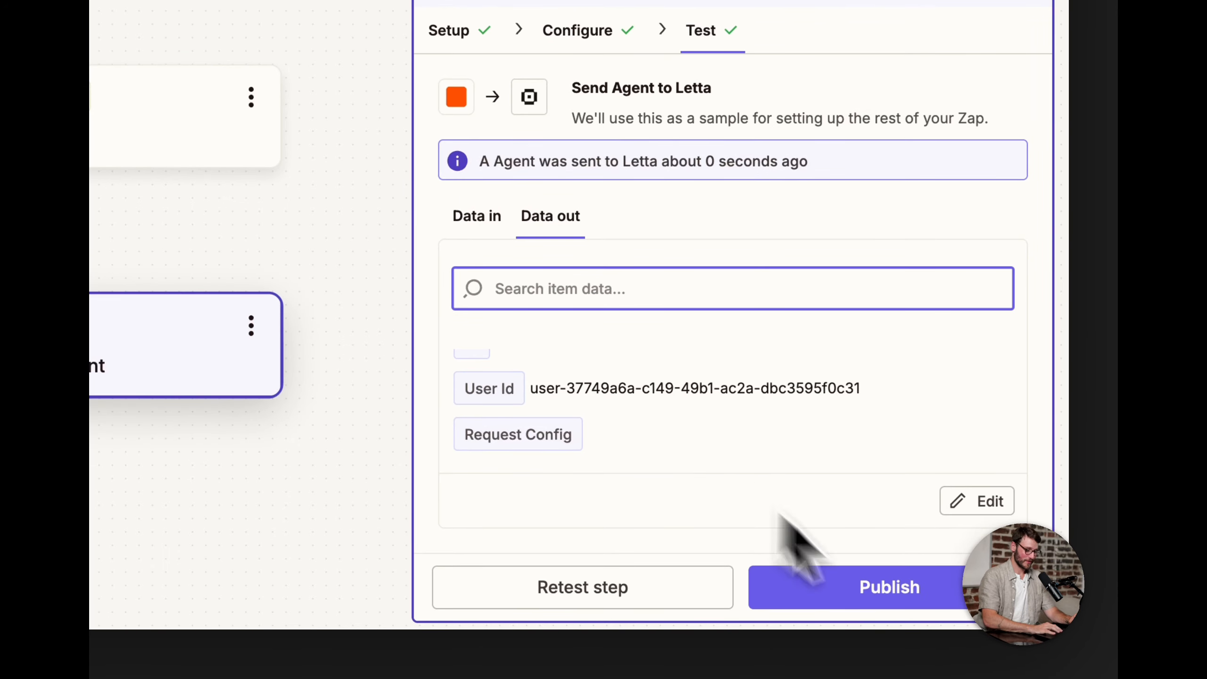
left_click(839, 601)
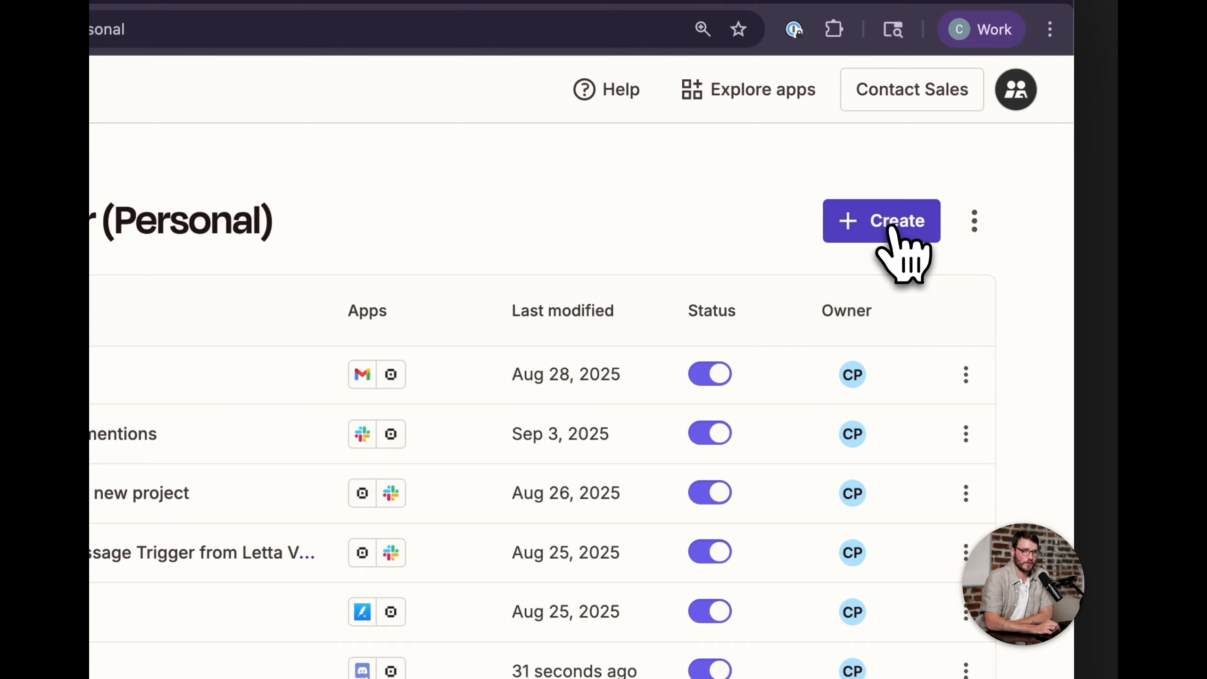
- Create a new Zap and choose Letta as its trigger app
left_click(888, 227)
left_click(800, 300)
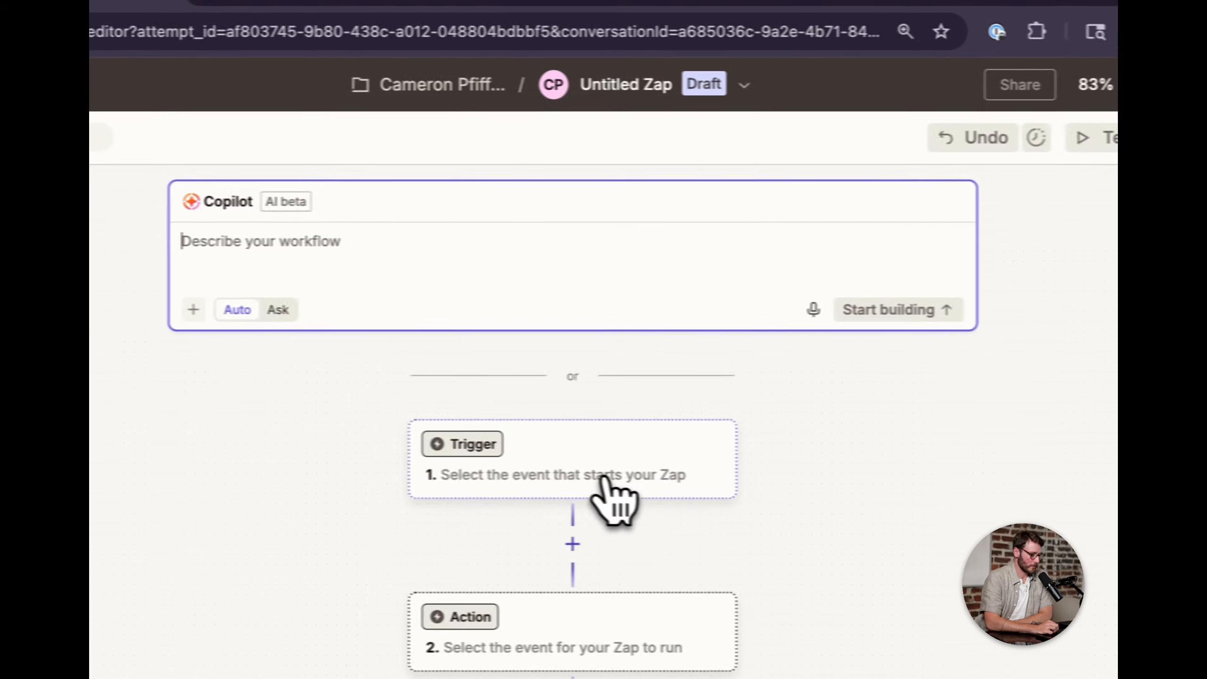
left_click(604, 477)
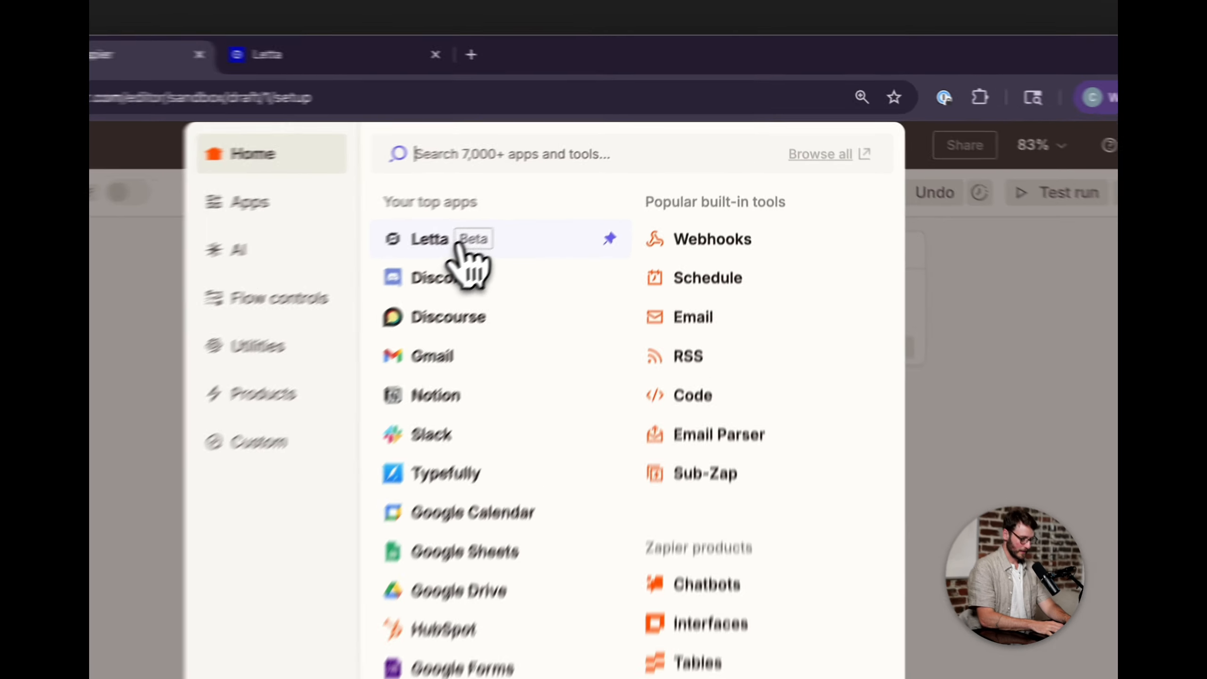
left_click(459, 244)
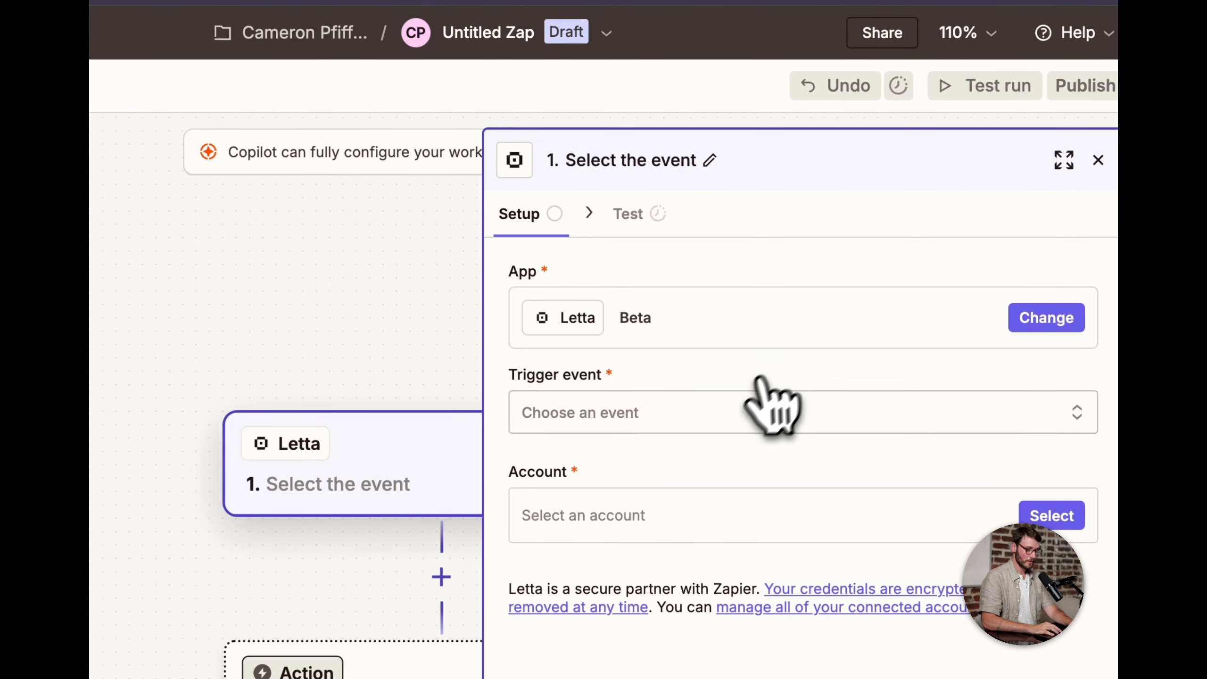
- Set the Letta trigger event to New Message with the account Letta (1.0.0) #2, and continue to its configuration
left_click(718, 412)
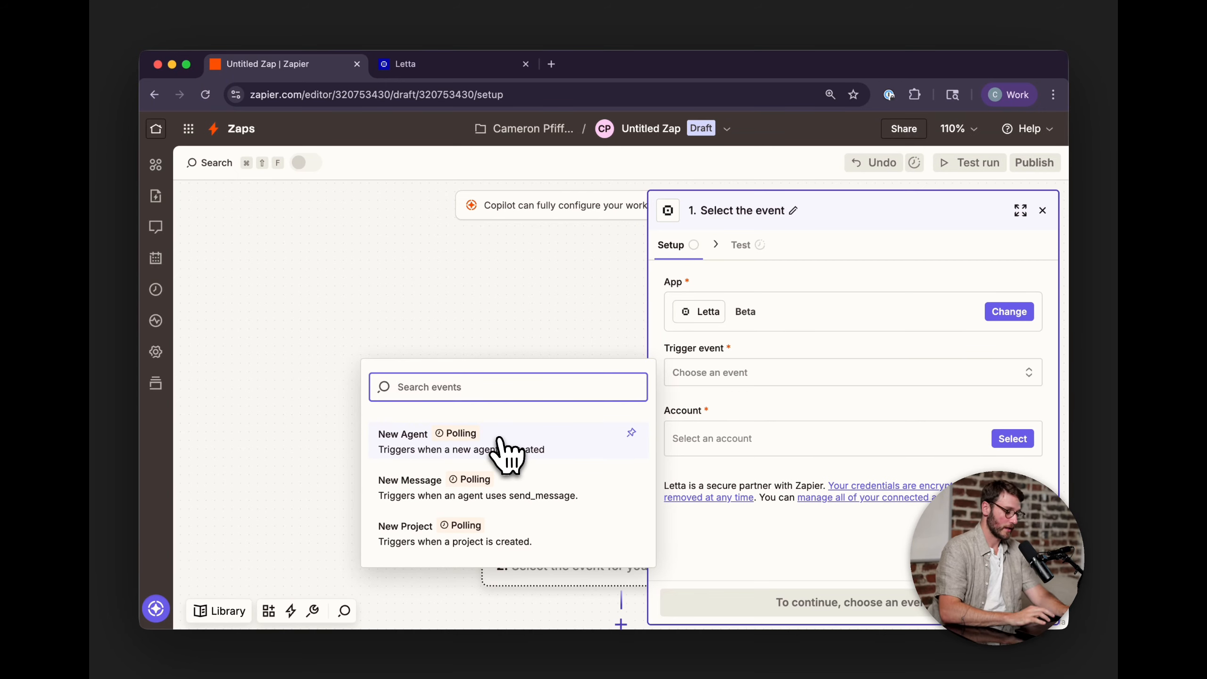
left_click(444, 490)
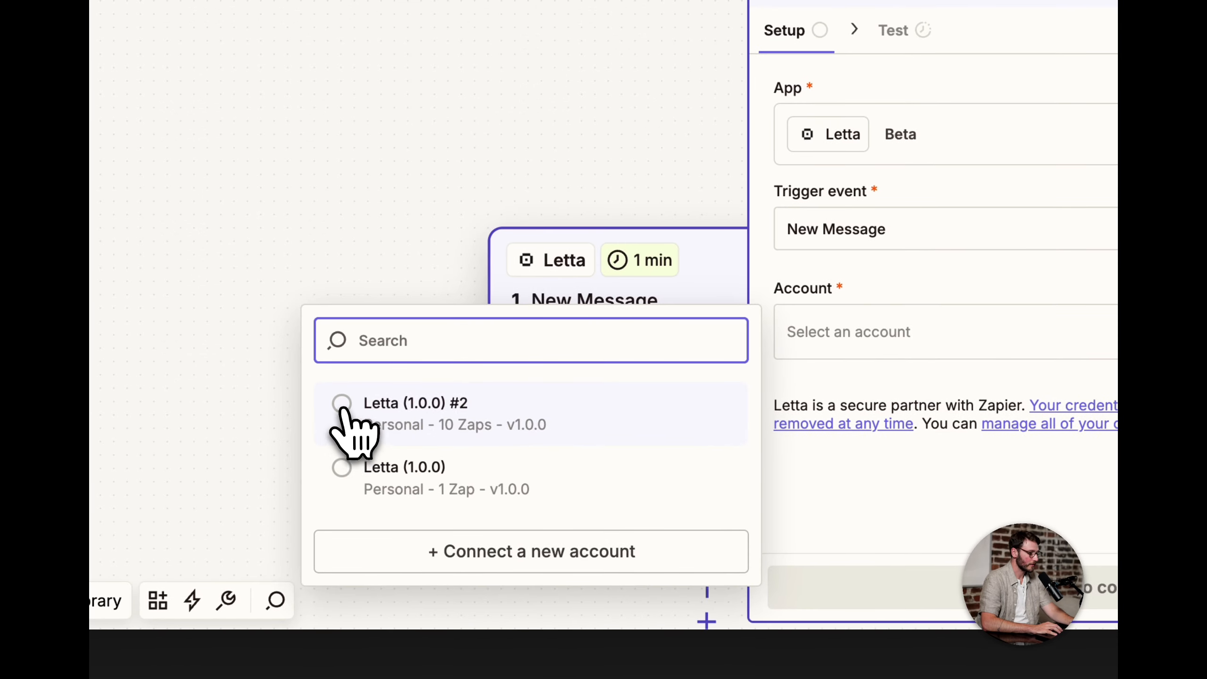
left_click(342, 404)
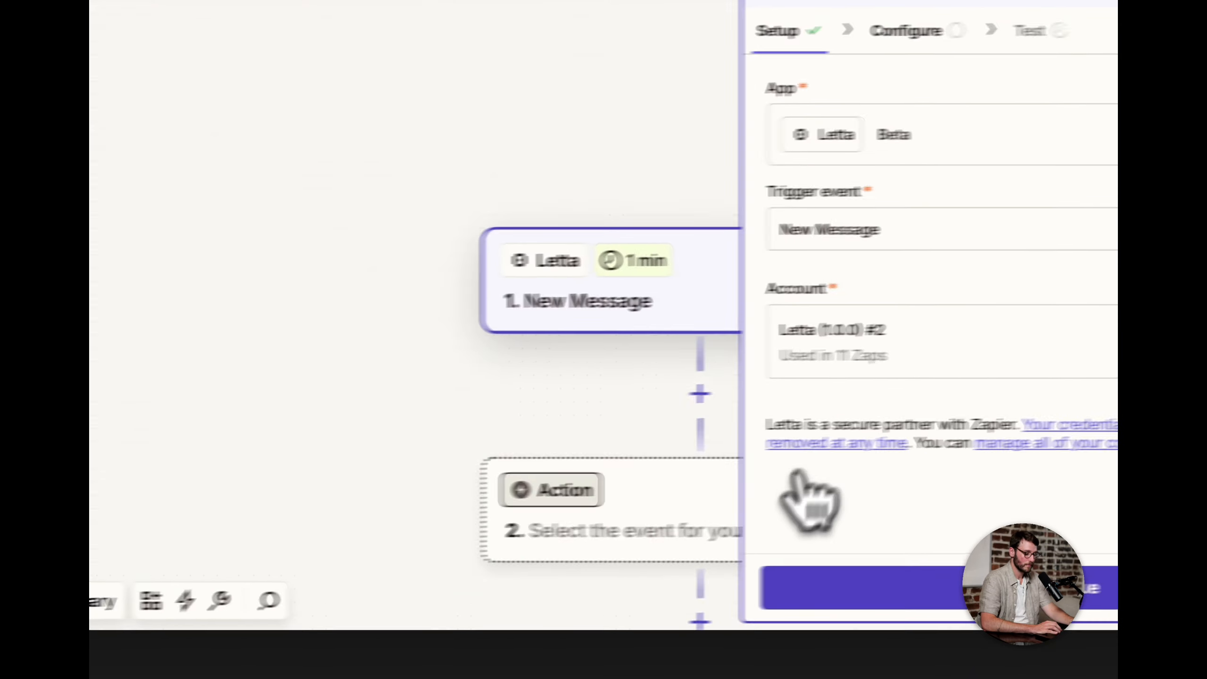
left_click(879, 590)
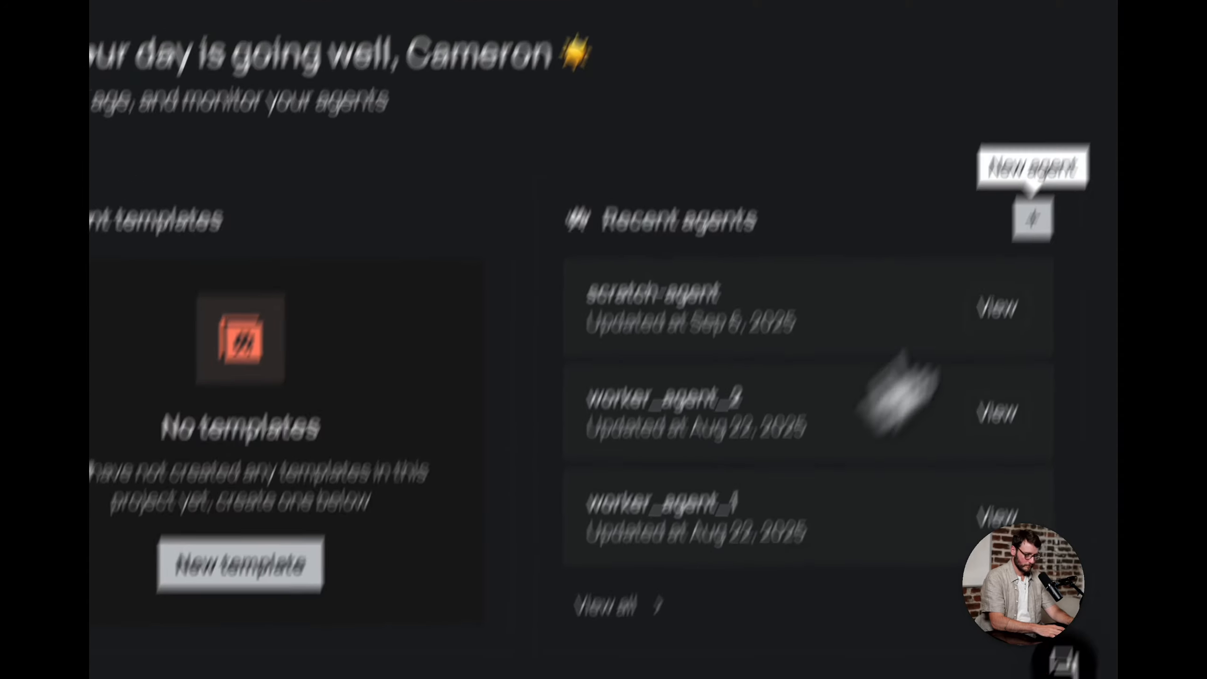
- Create a new Letta agent from scratch and enter its ID as the Agent ID of the New Message trigger
left_click(1032, 216)
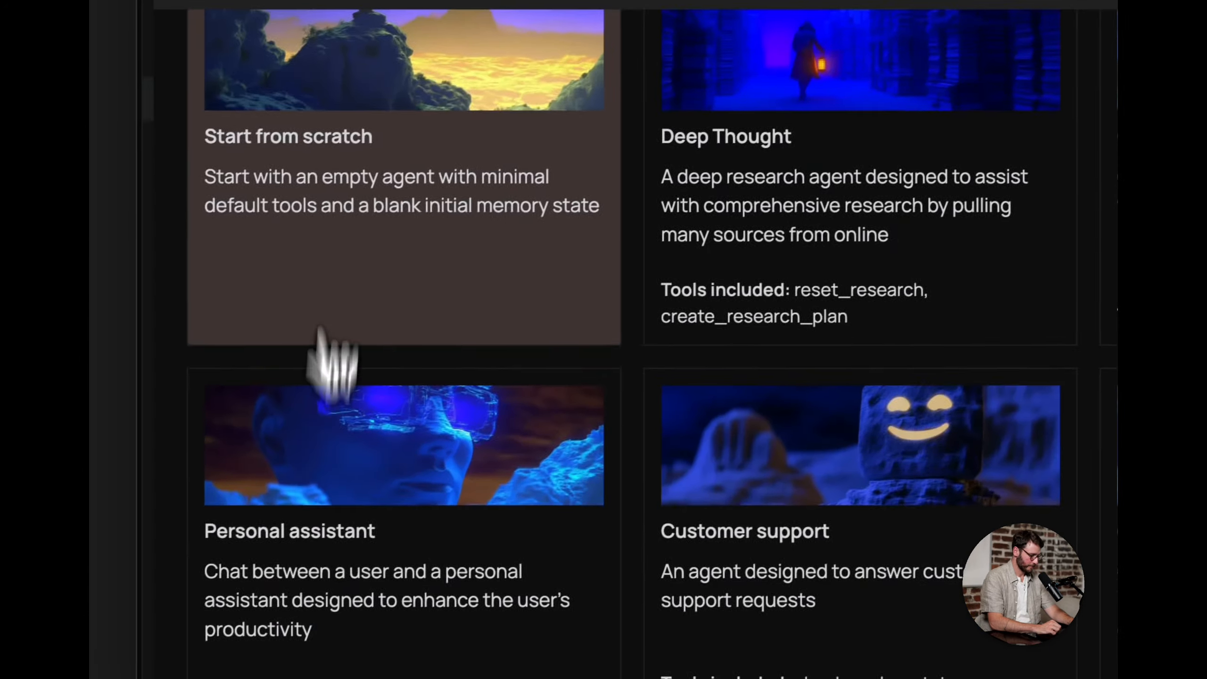
left_click(318, 350)
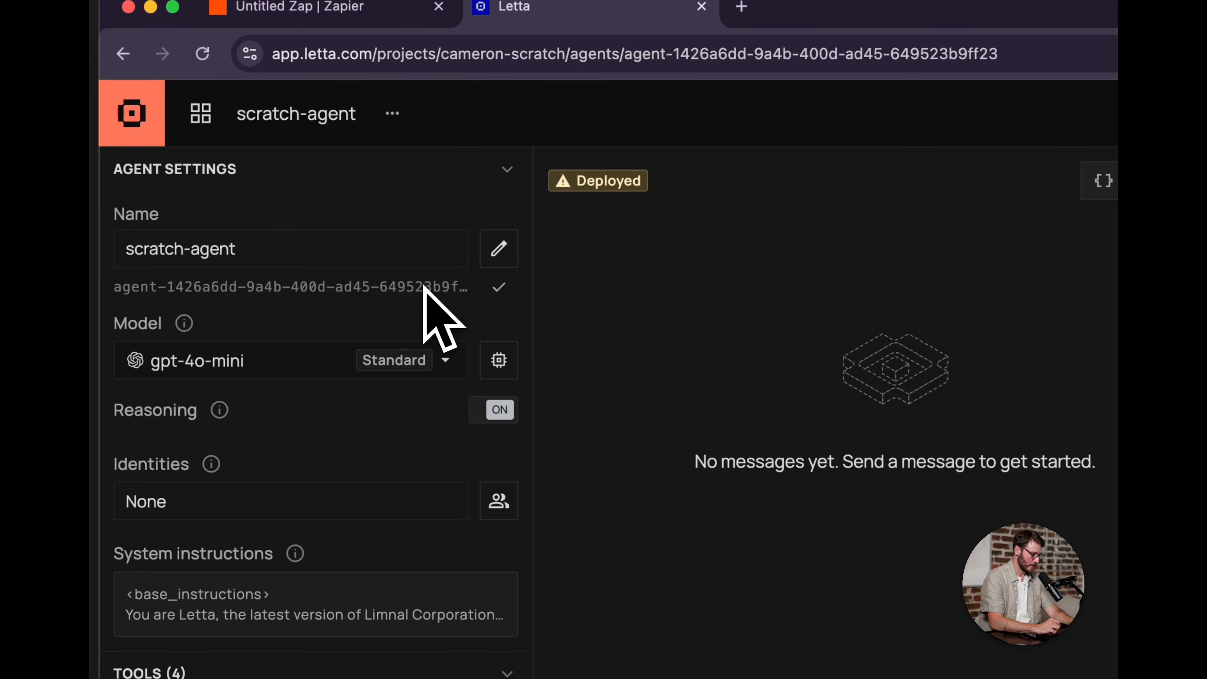
left_click(361, 9)
type("agent-1426a6dd-9a4b-400d-ad45-649523b9ff23")
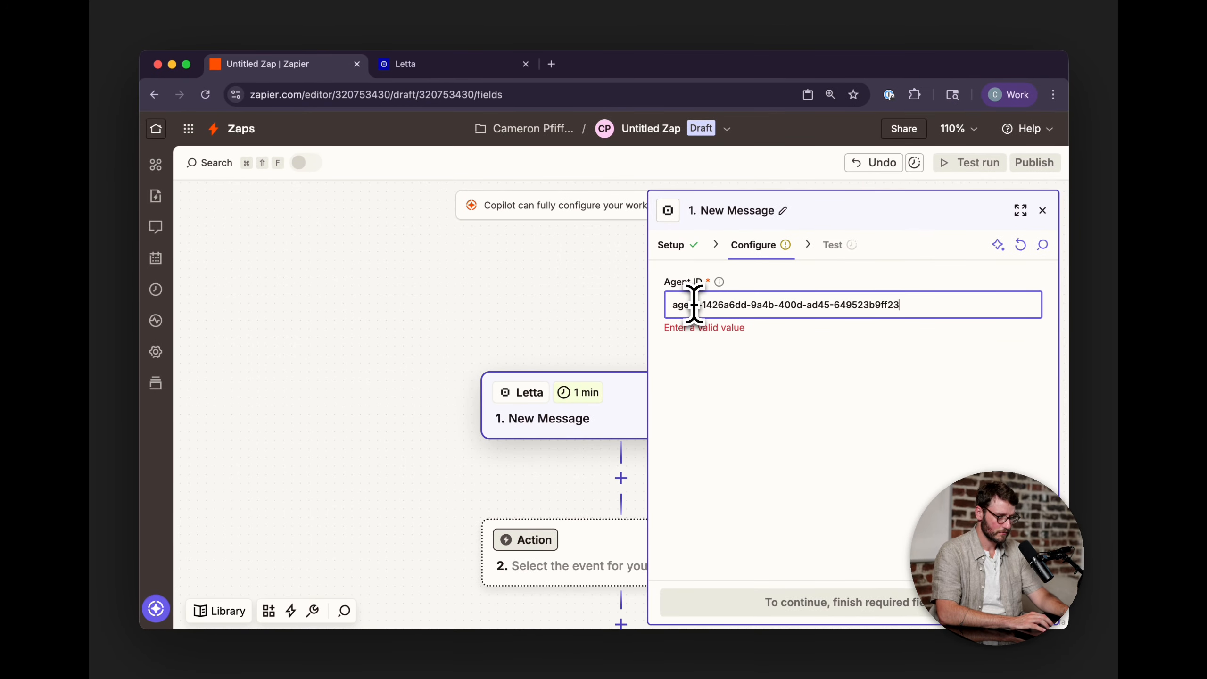
left_click(781, 614)
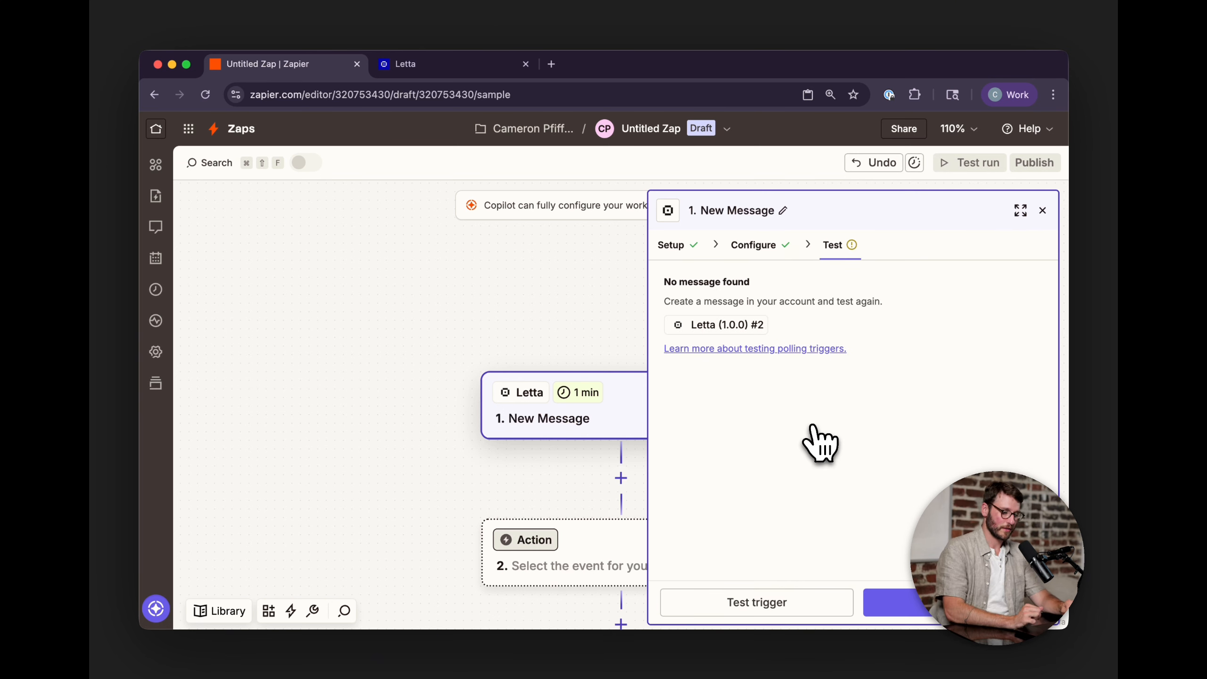
- Send the message "Hey how's it going" to scratch-agent in its Letta chat
left_click(418, 64)
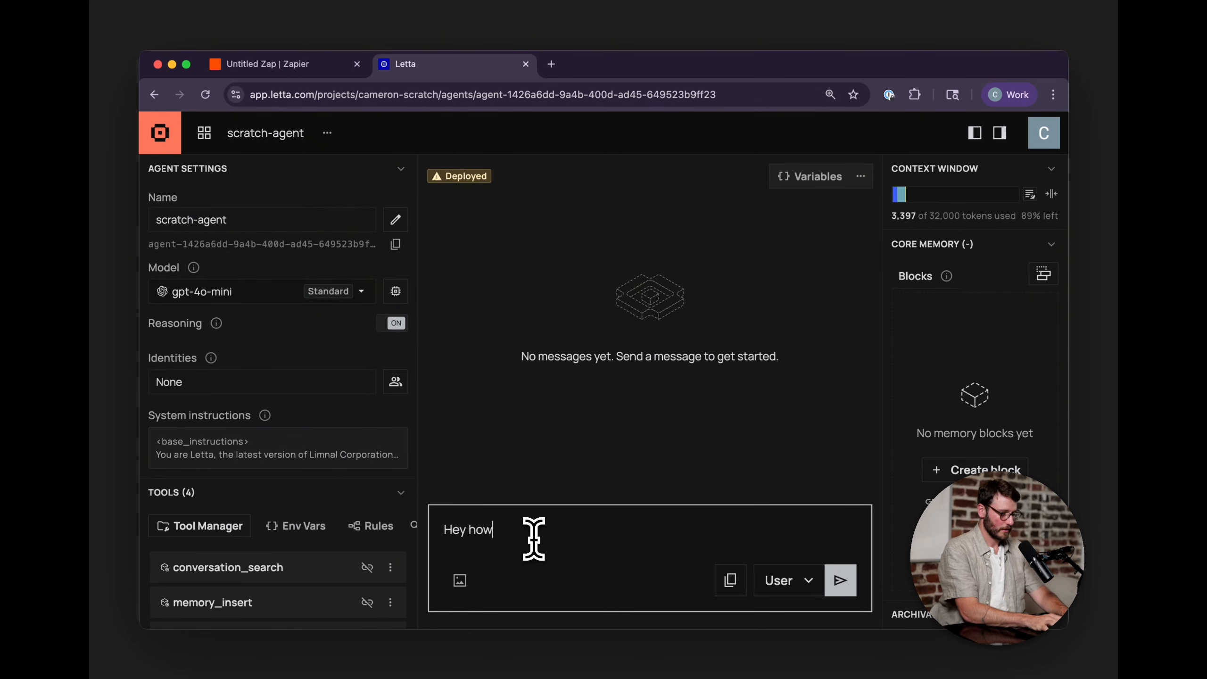
type("ing")
key("Return")
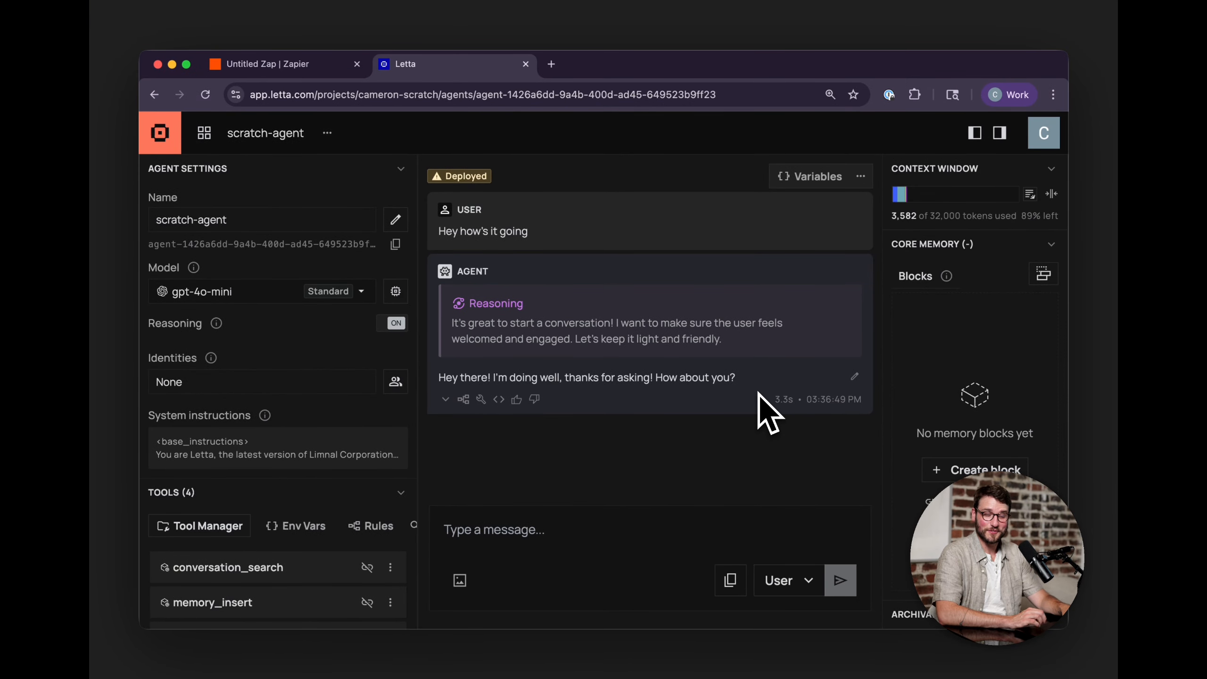
- Return to the Zap editor, test the New Message trigger again and continue with record Message A
left_click(267, 63)
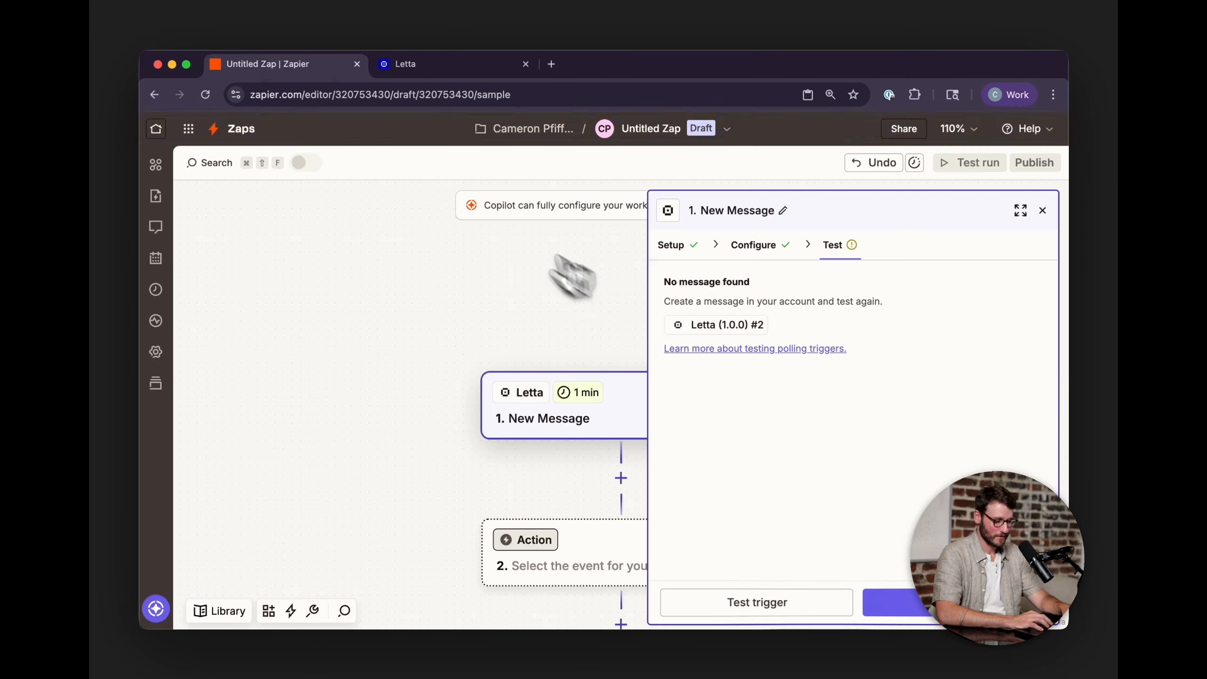
left_click(816, 598)
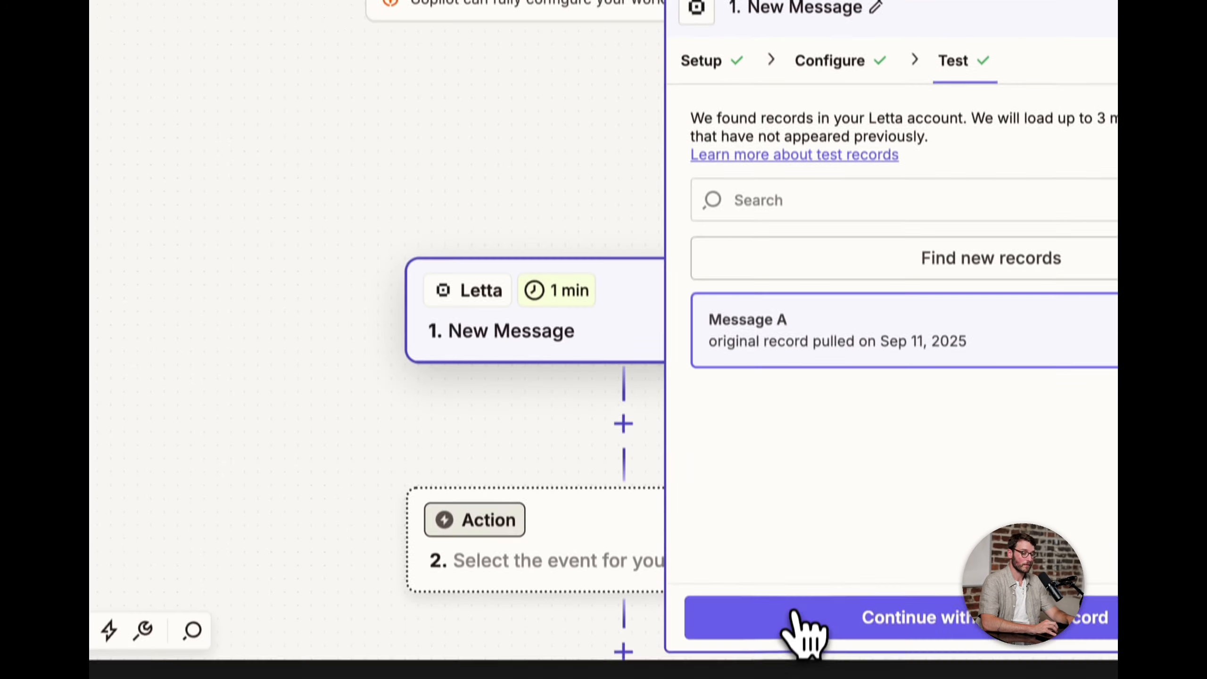
left_click(736, 604)
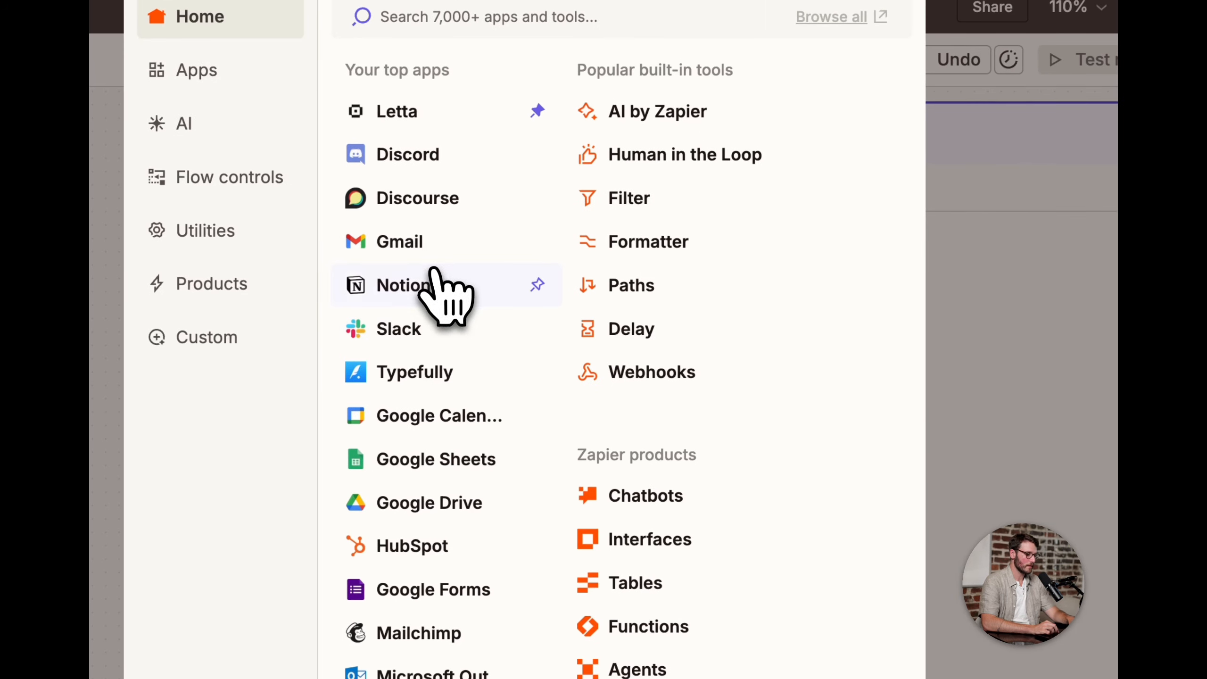
- Set the second step to Slack with the Send Direct Message event and continue to its configuration
left_click(427, 328)
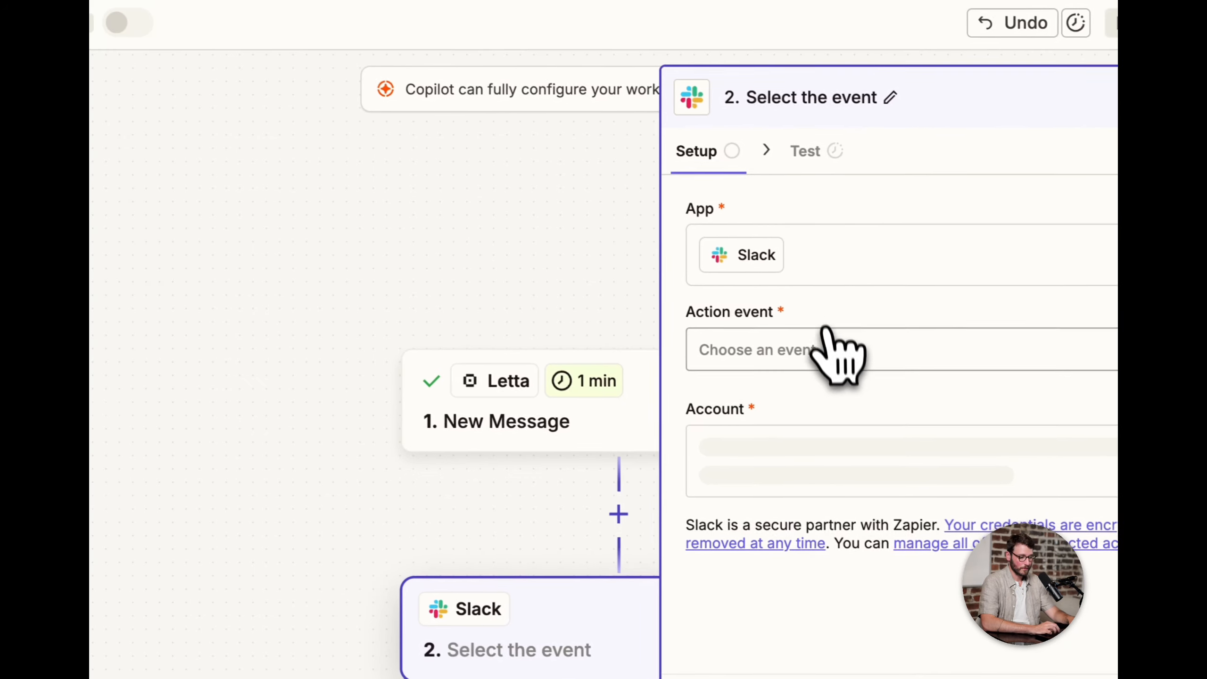
left_click(825, 353)
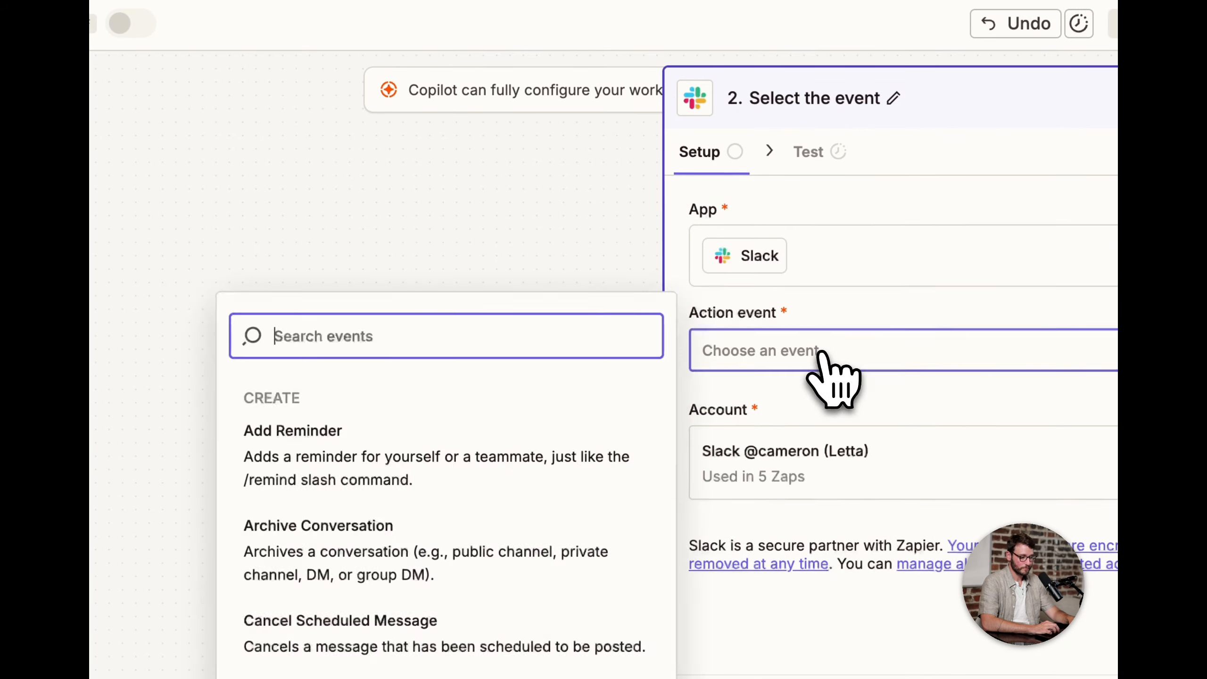
left_click(375, 424)
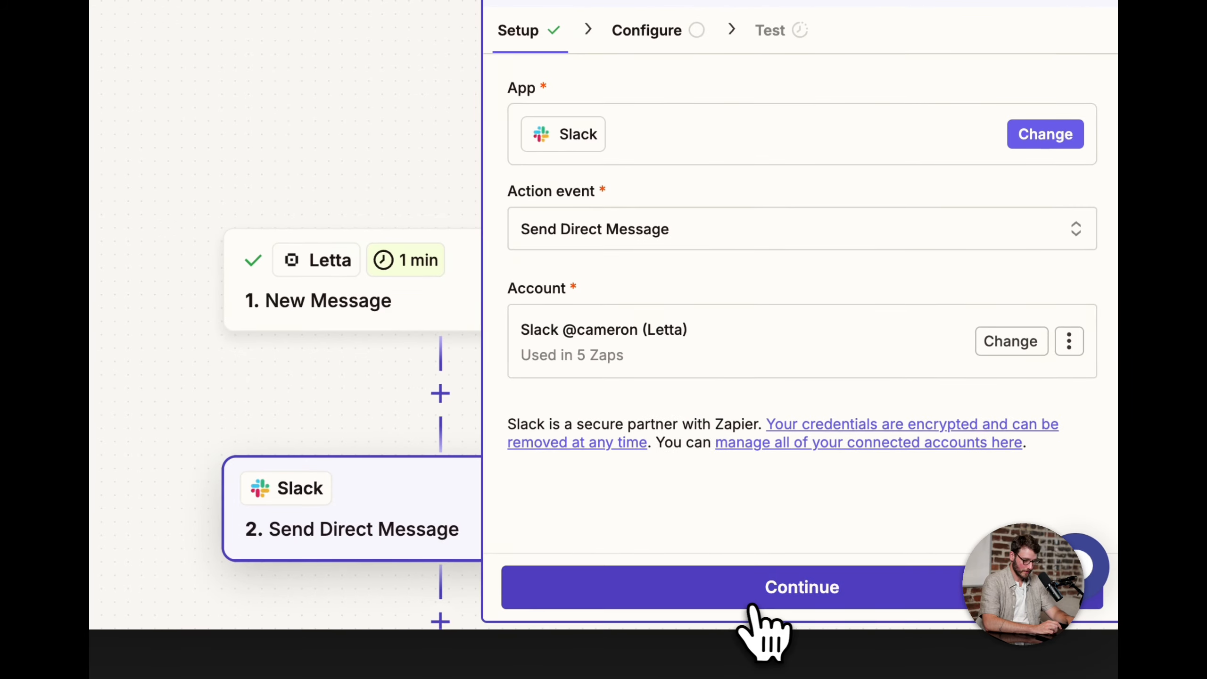
left_click(763, 600)
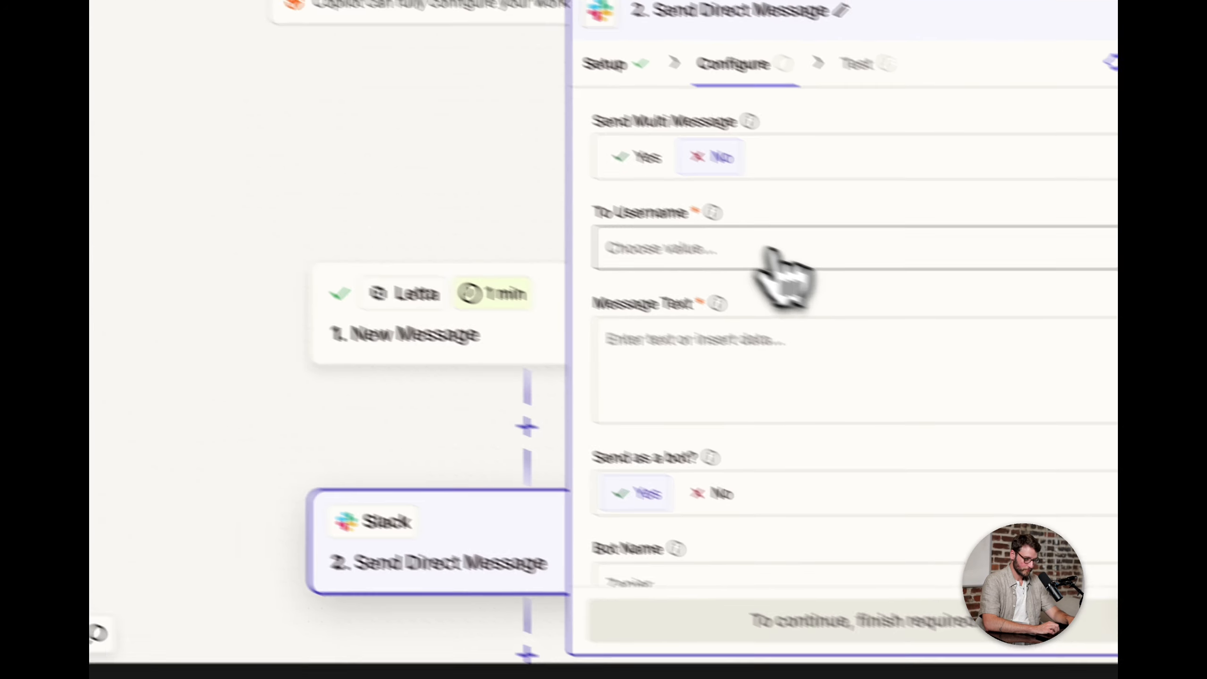
- Address the direct message to the account owner and write "A letta agent just said this:" with labelled Reasoning and Message content data
left_click(675, 215)
type("cam")
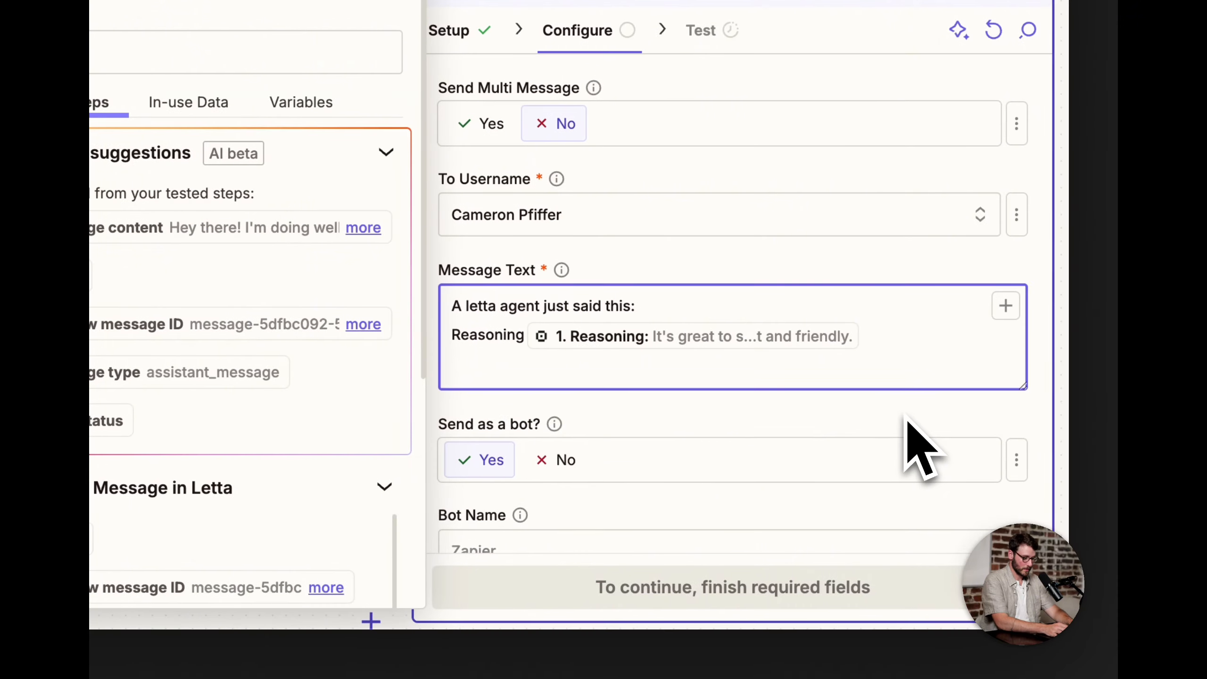
type("Content:")
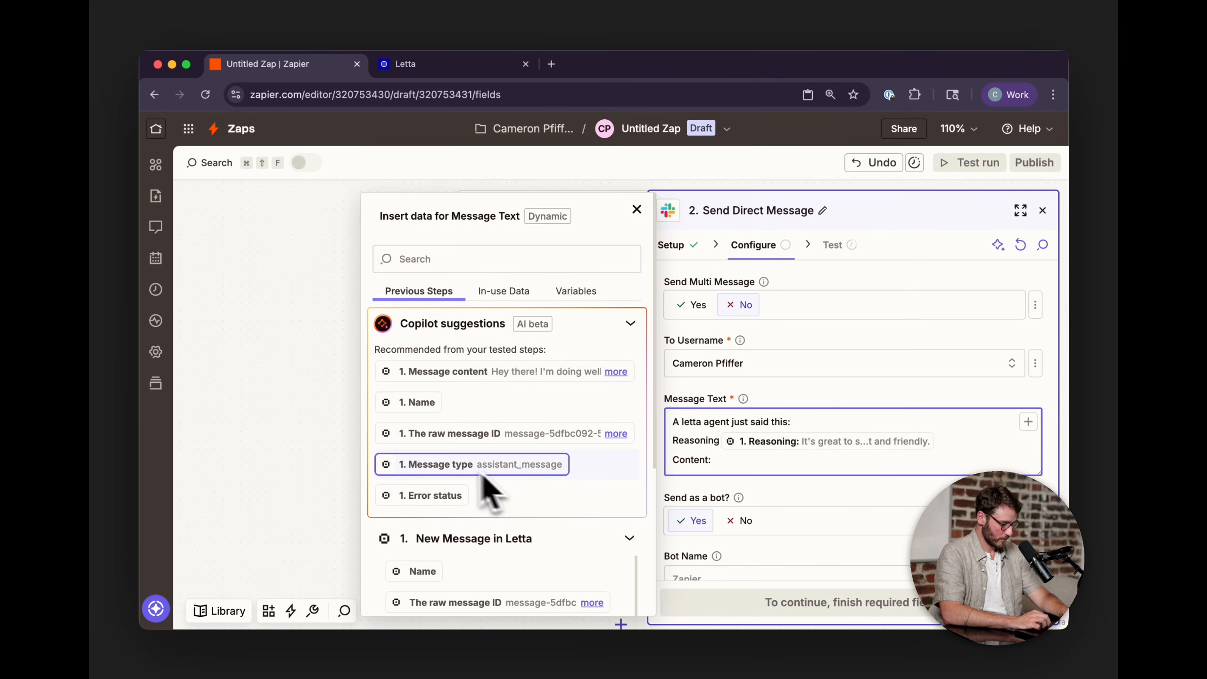
scroll(459, 470, "down", 1)
left_click(442, 334)
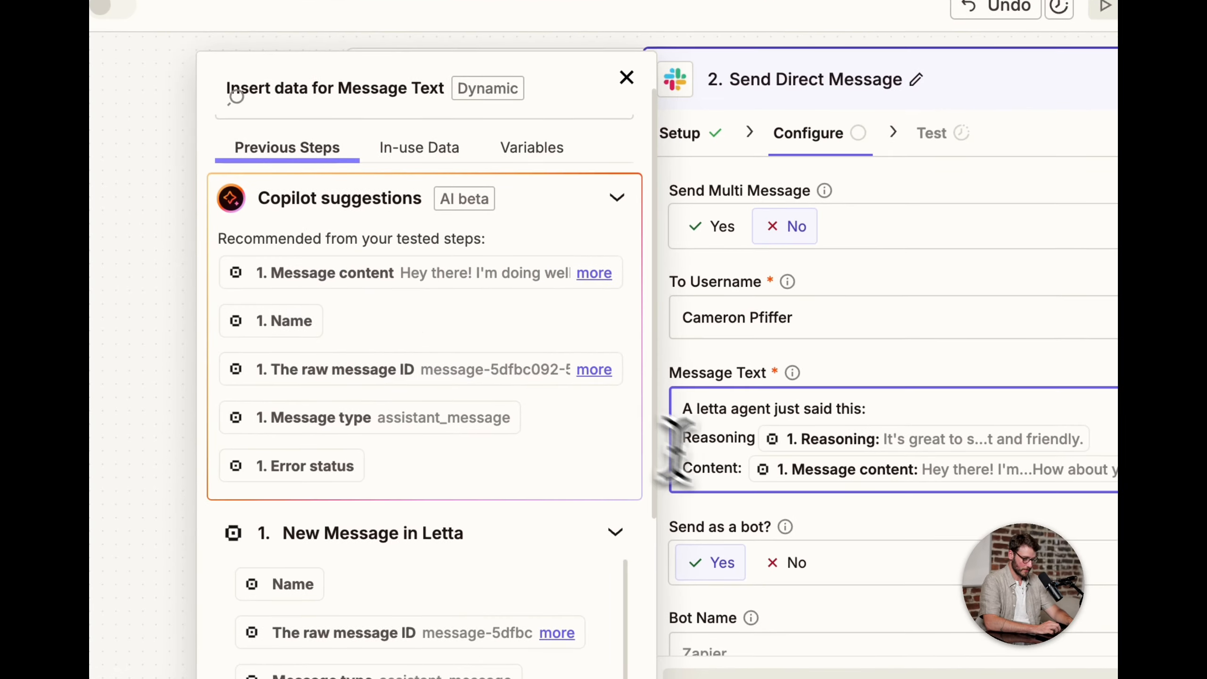
- Continue to the Slack step's test, review the outgoing message data and run the test
left_click(903, 674)
scroll(855, 475, "down", 5)
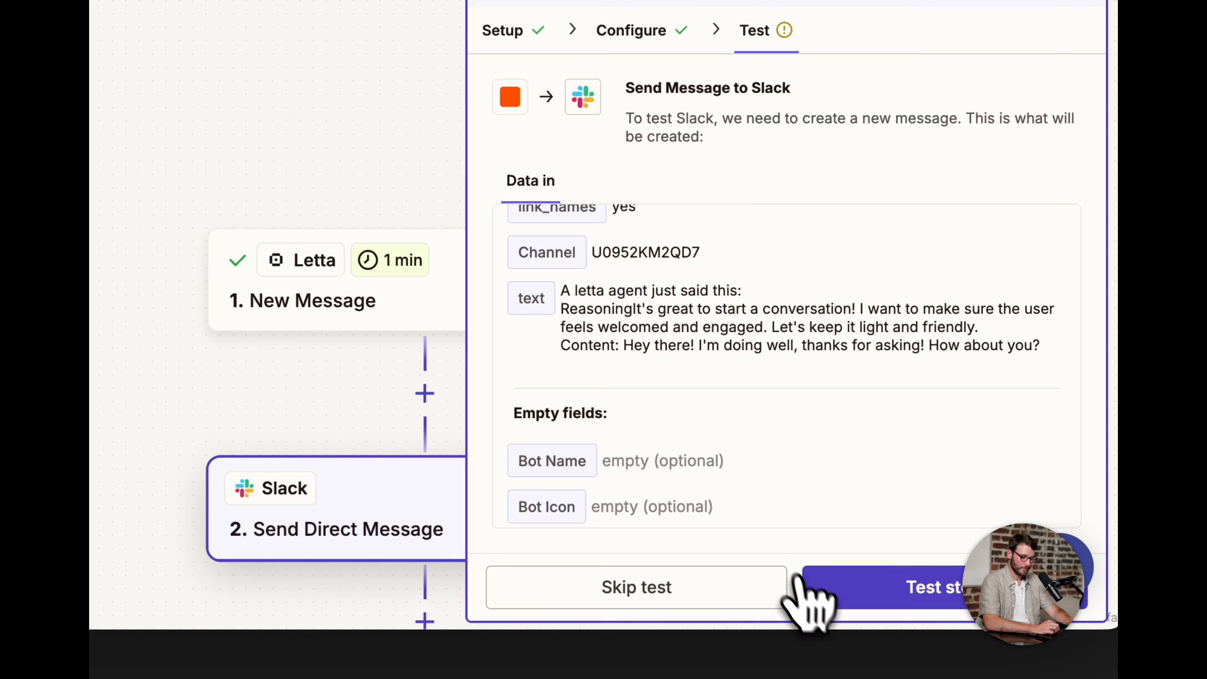
left_click(818, 604)
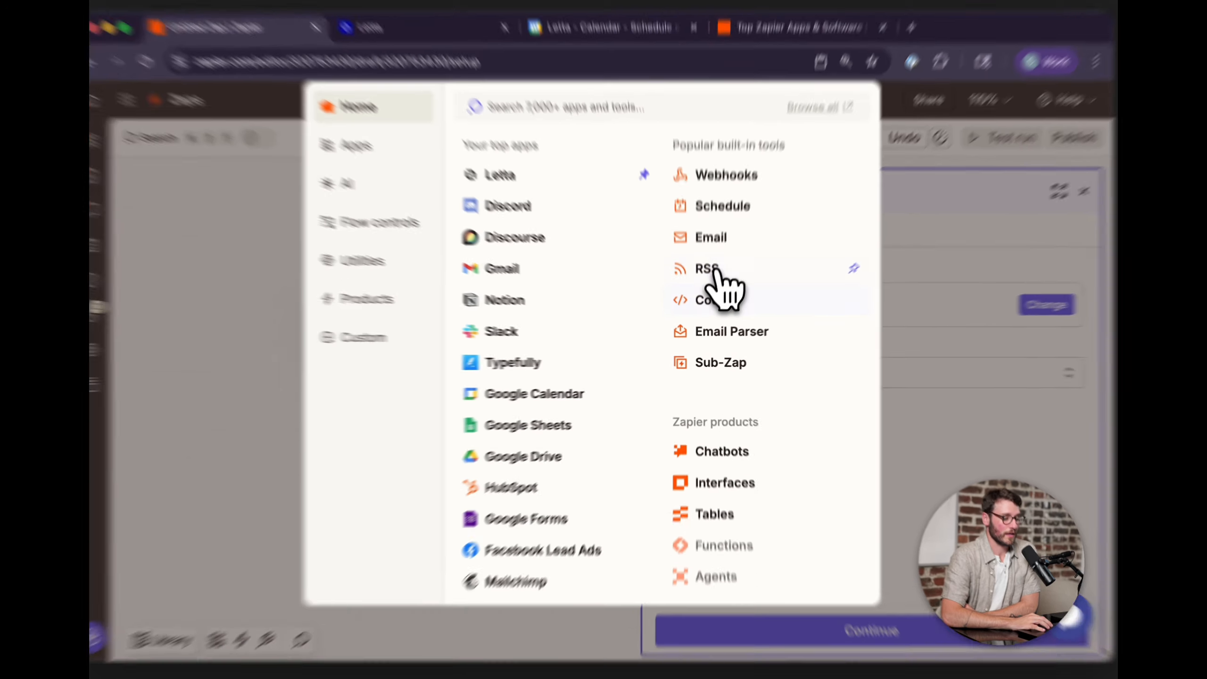
- Choose RSS by Zapier as the trigger app with the New Item in Feed event
left_click(710, 280)
left_click(798, 373)
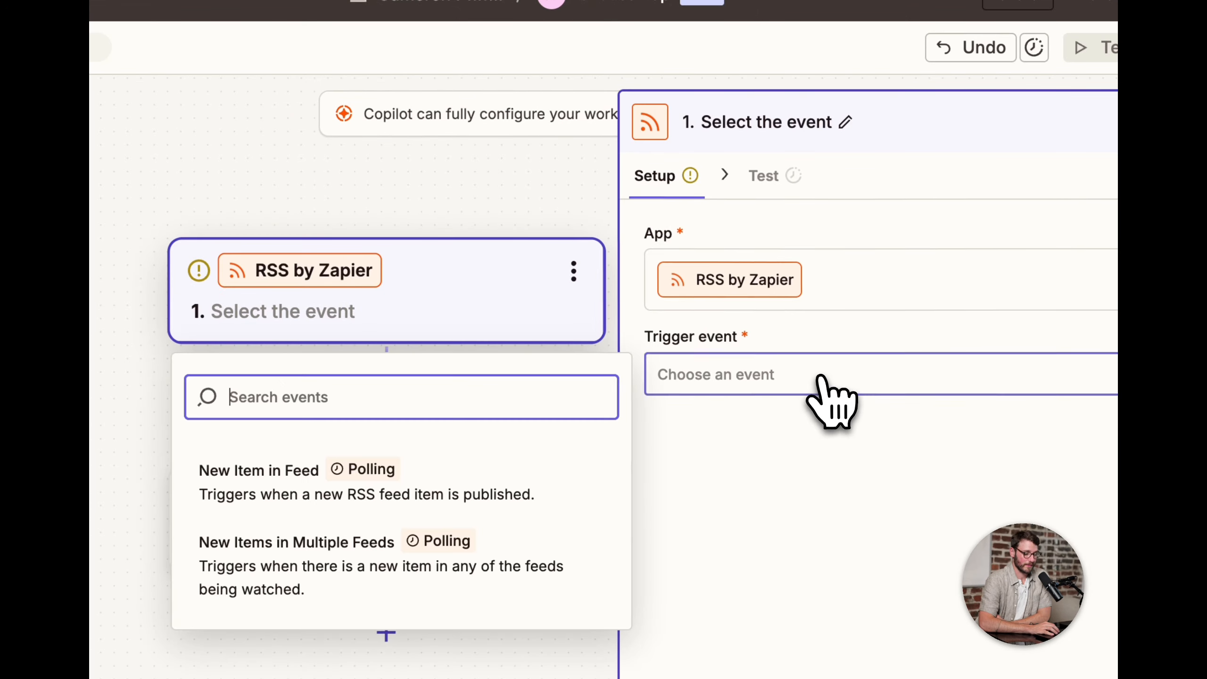
left_click(463, 454)
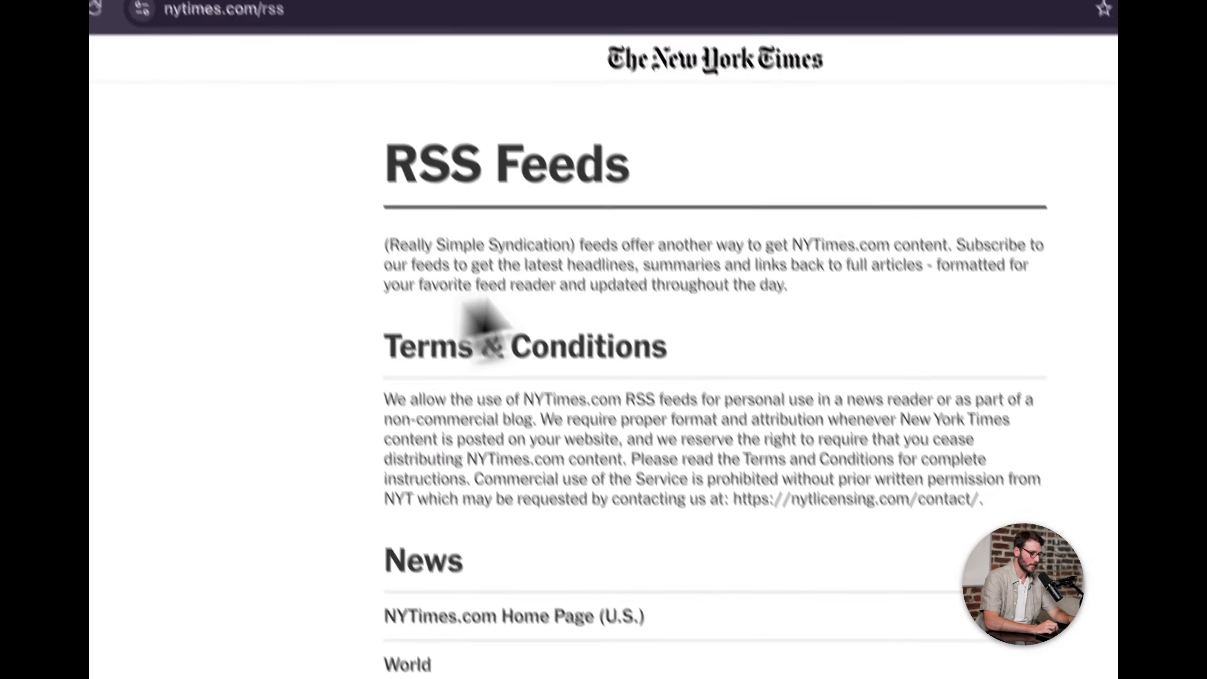
- Find the Technology feed on the New York Times RSS Feeds page, open it and copy its URL
scroll(547, 380, "down", 15)
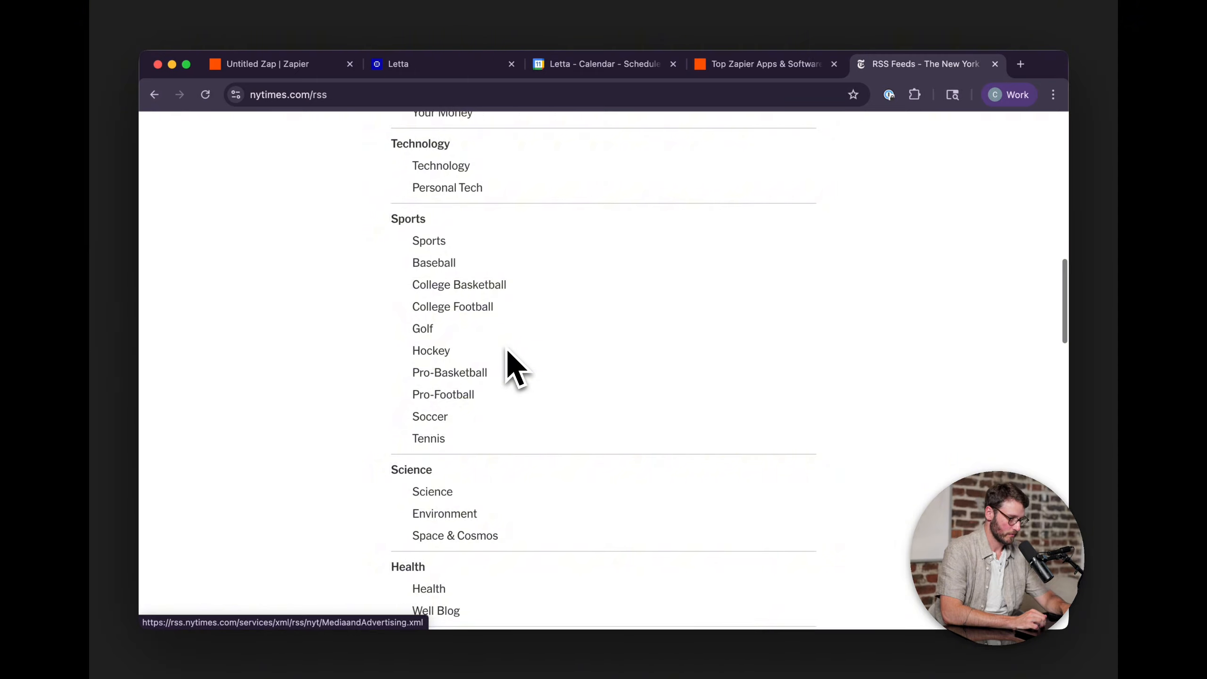
scroll(507, 352, "up", 3)
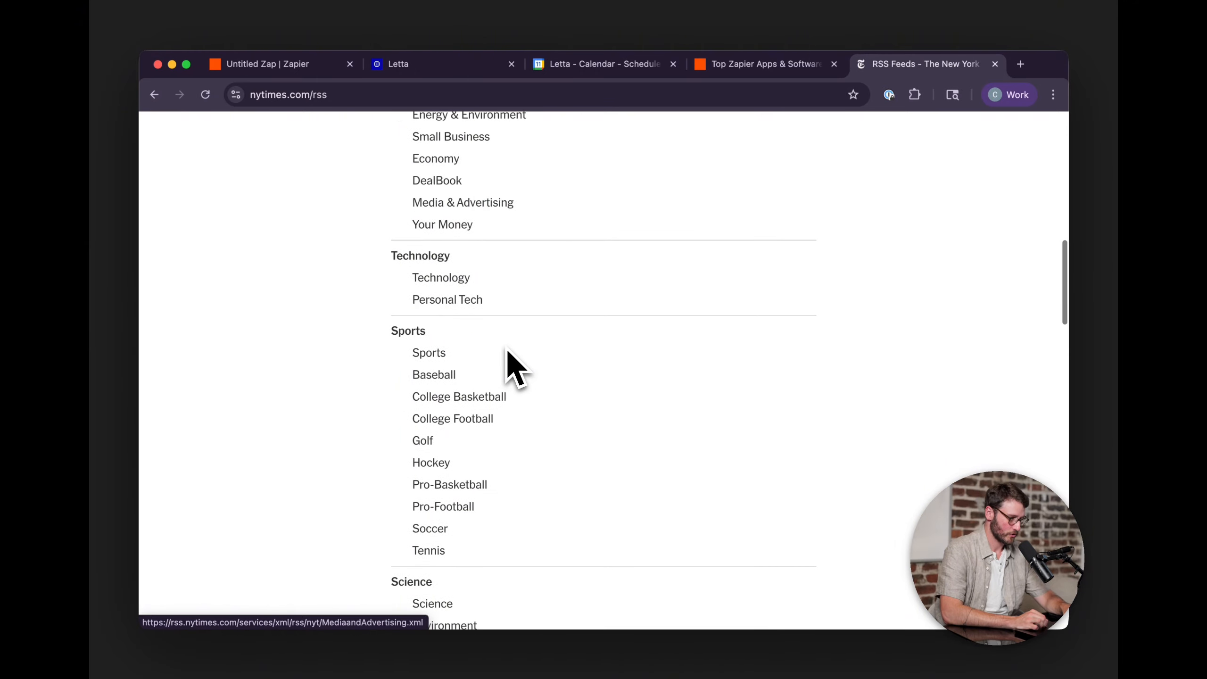
left_click(442, 279)
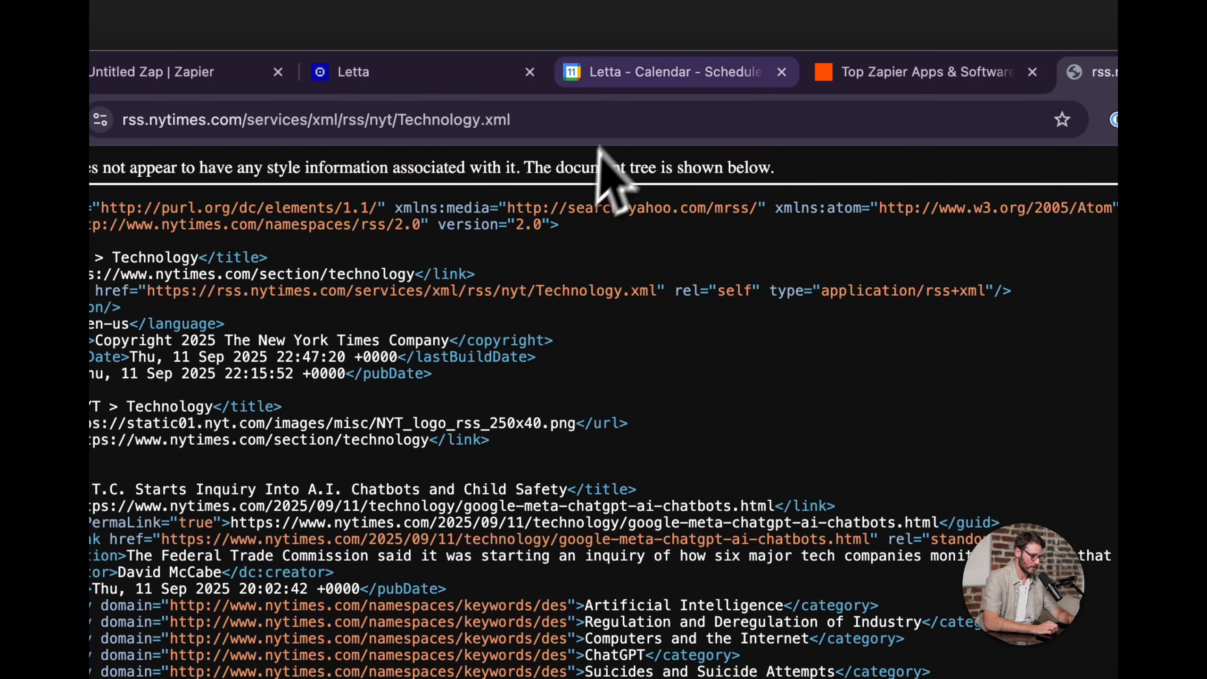
left_click(615, 118)
key("ctrl+c")
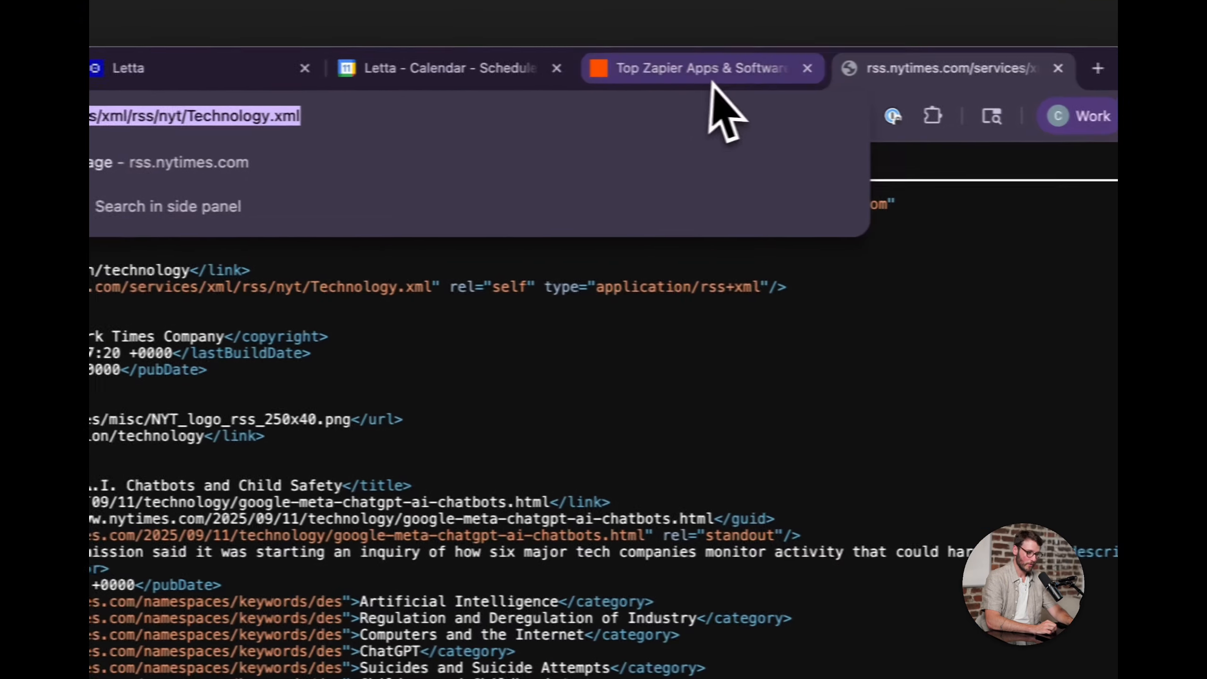
left_click(931, 79)
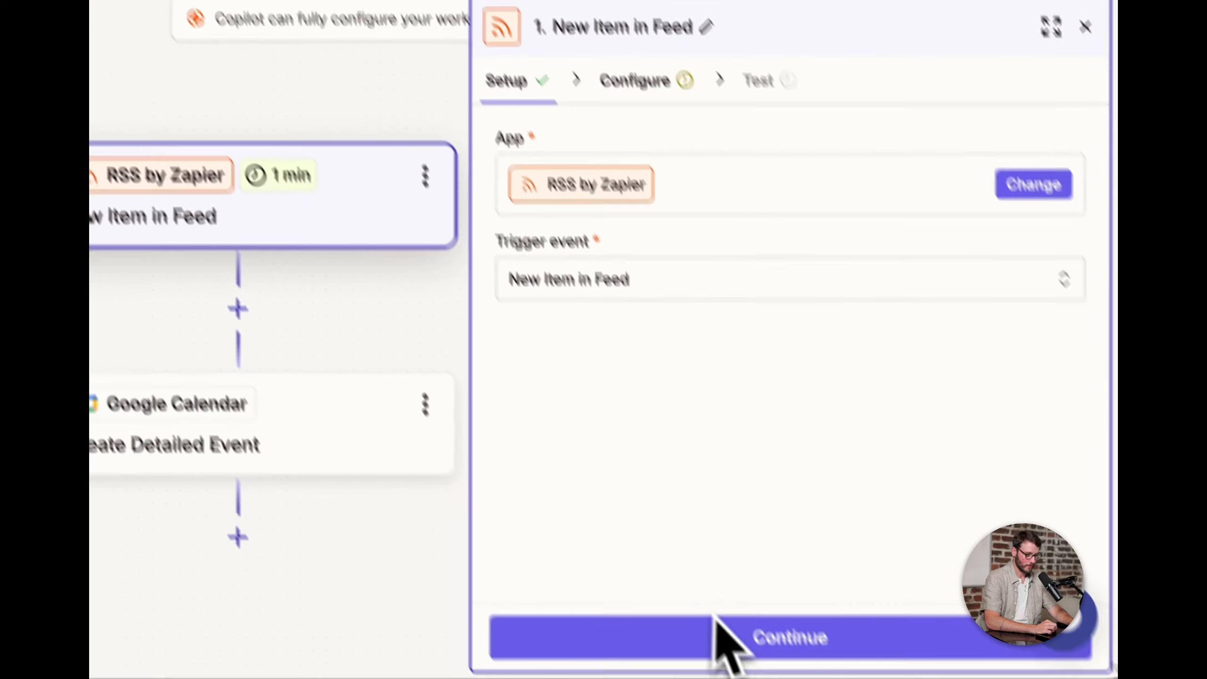
left_click(719, 627)
left_click(623, 183)
key("ctrl+v")
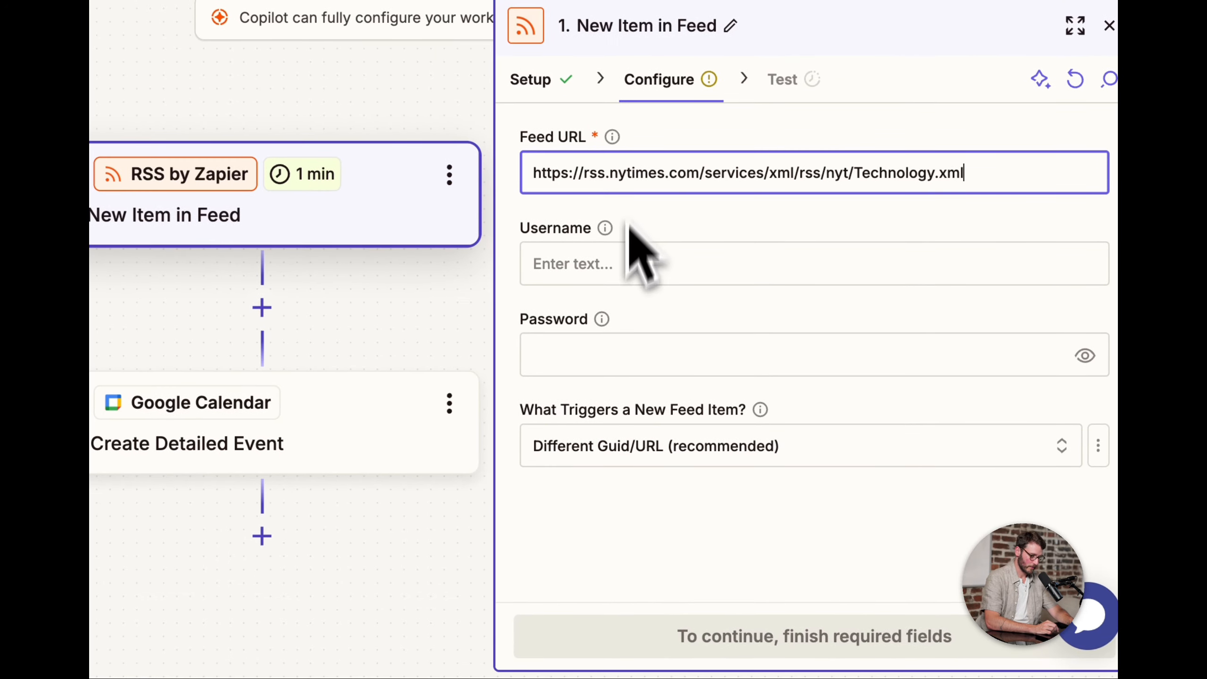
left_click(621, 292)
left_click(826, 588)
left_click(826, 589)
- Examine the feed record's Raw Description entries in the RSS trigger's test results
left_click(760, 282)
scroll(445, 262, "down", 10)
scroll(444, 261, "up", 5)
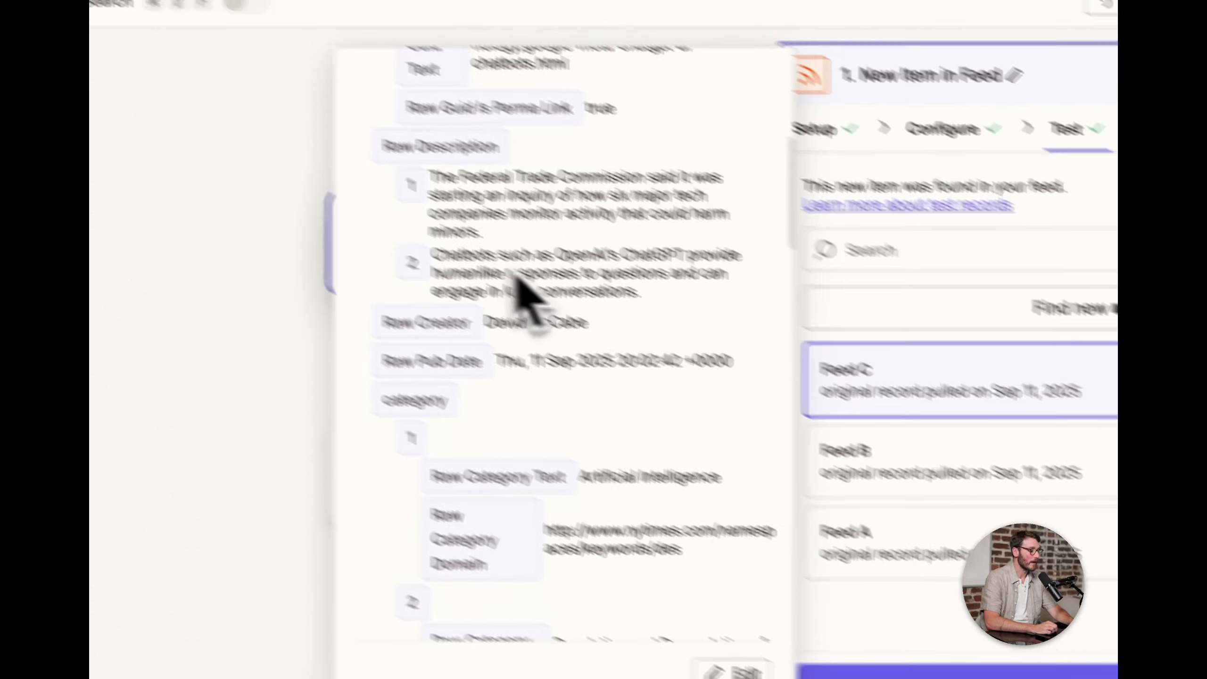
left_click_drag(479, 229, 468, 177)
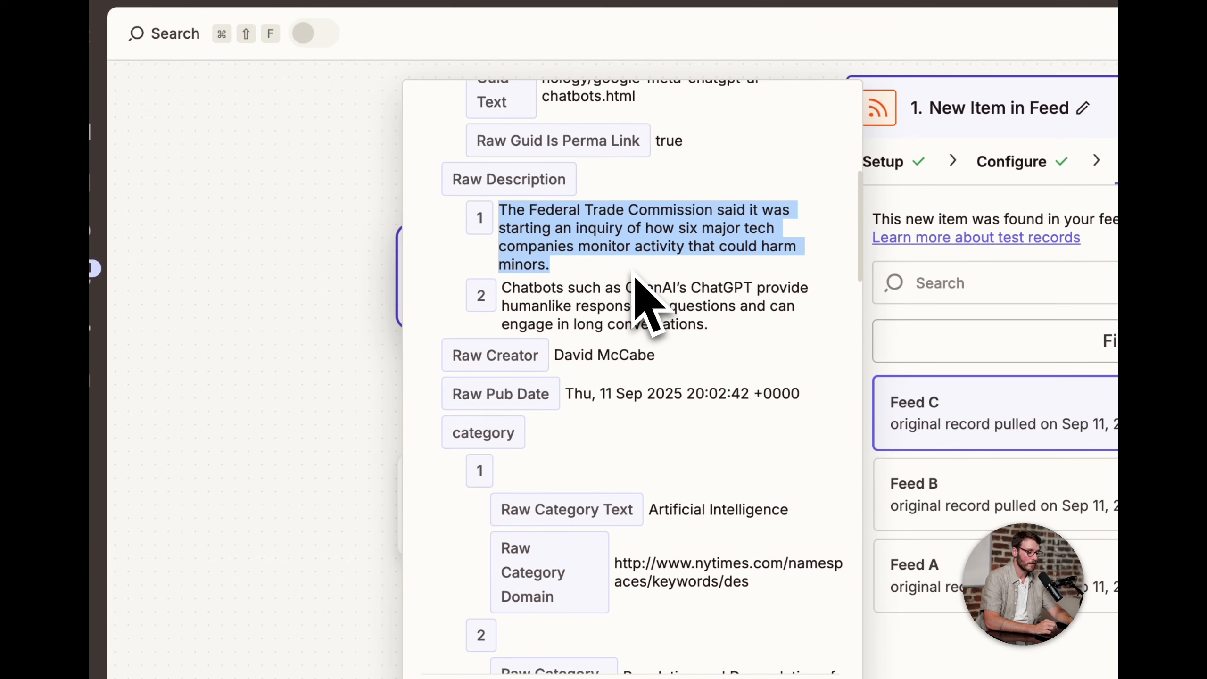
left_click_drag(768, 342, 588, 285)
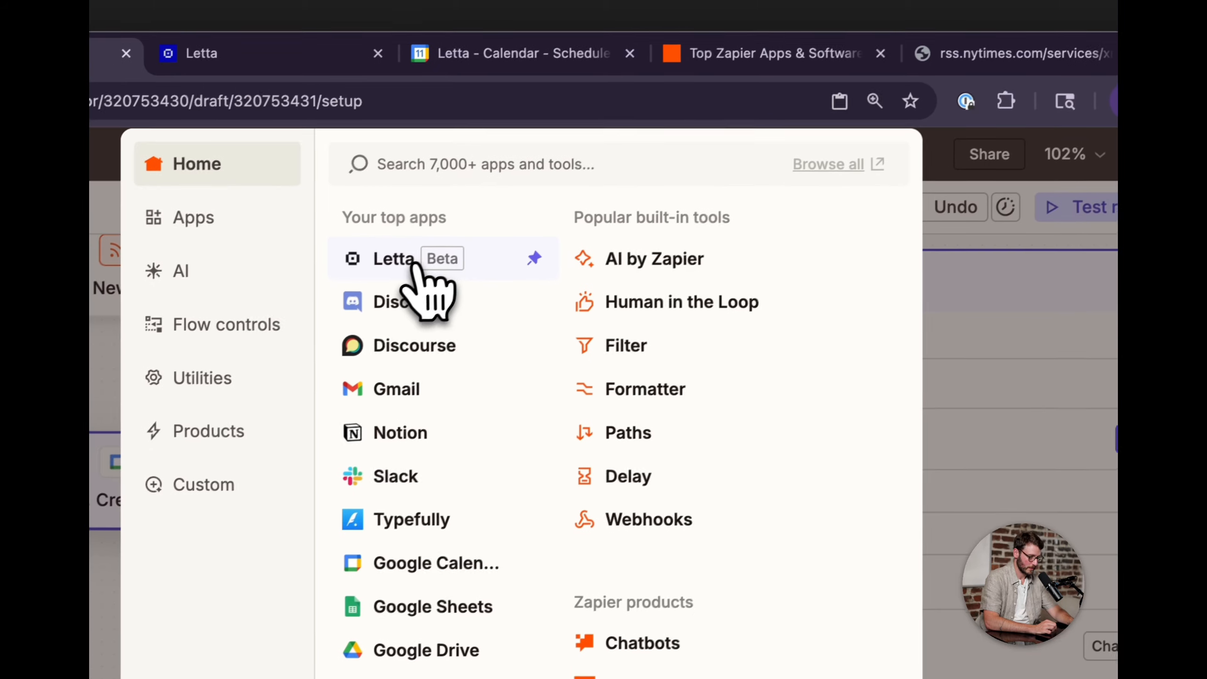
- Replace the Google Calendar action with Letta's Send Message to Agent event, using the account Letta (1.0.0) #2
left_click(425, 286)
left_click(309, 624)
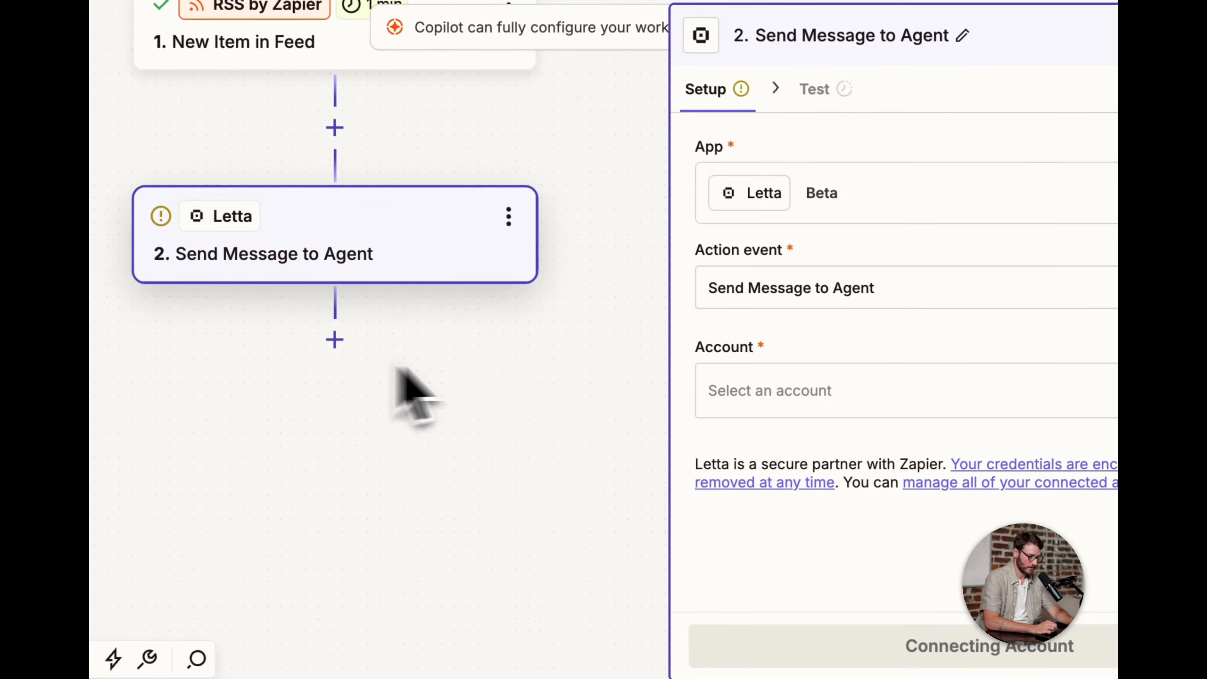
left_click(751, 646)
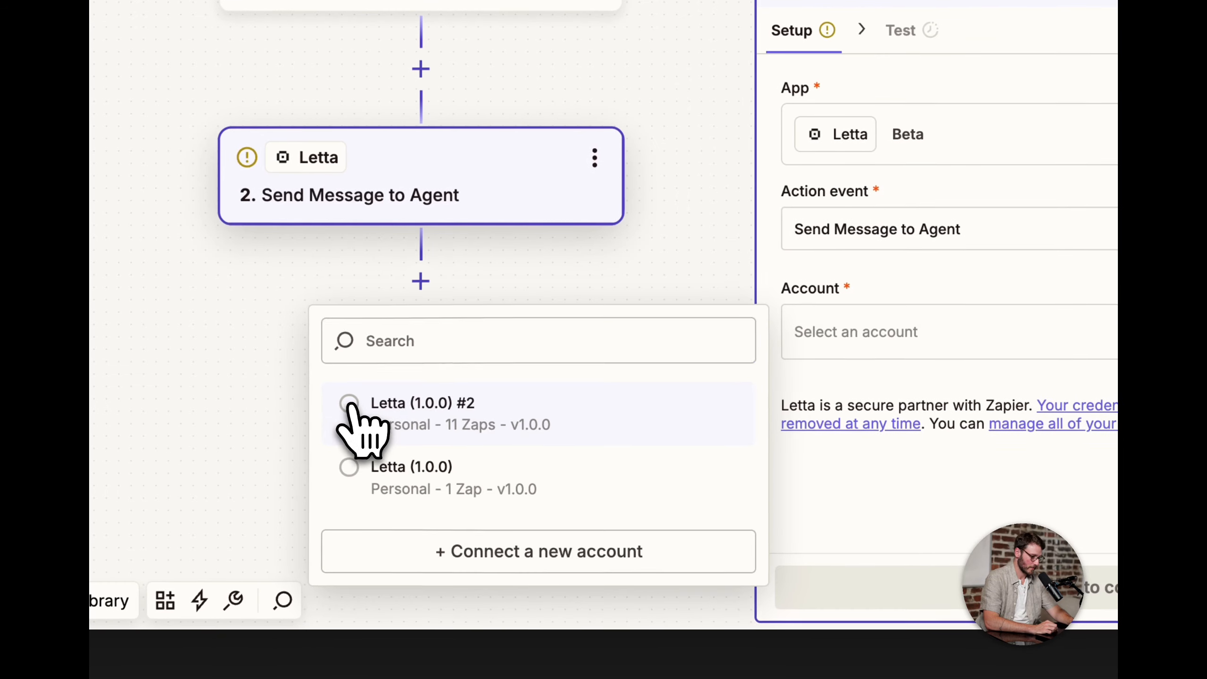
left_click(188, 434)
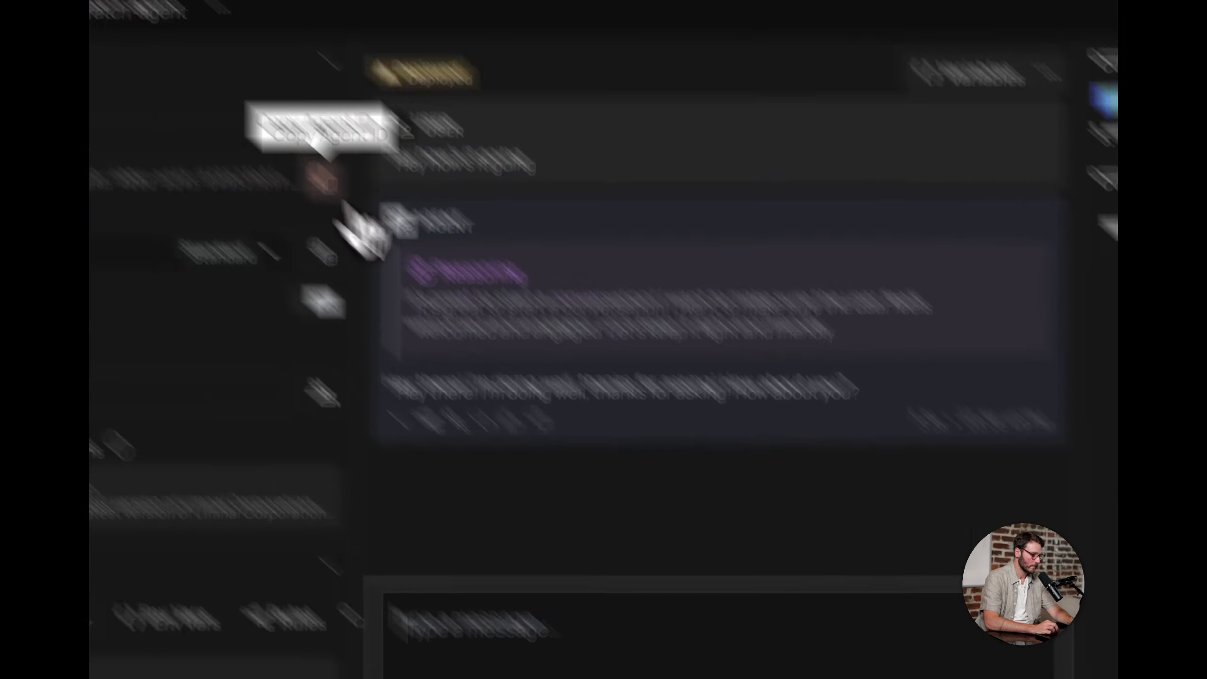
- Copy the scratch-agent's ID from Letta and paste it as the Agent ID of the Zap's Send Message to Agent action
left_click(324, 180)
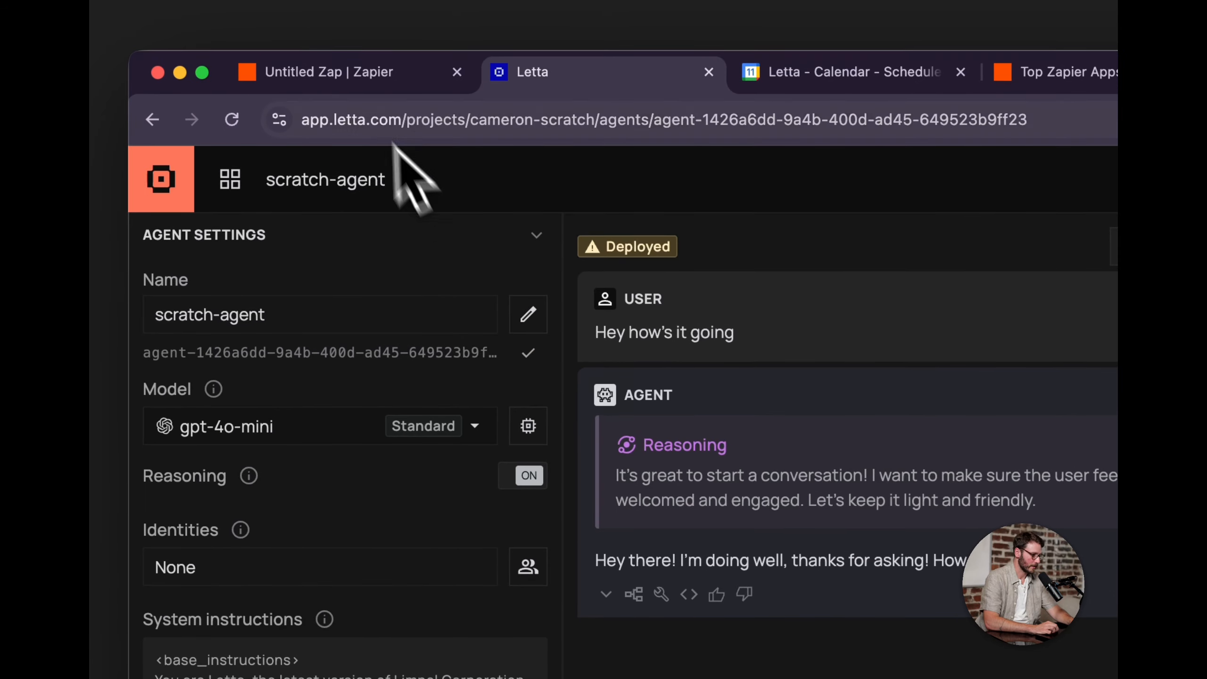
left_click(351, 76)
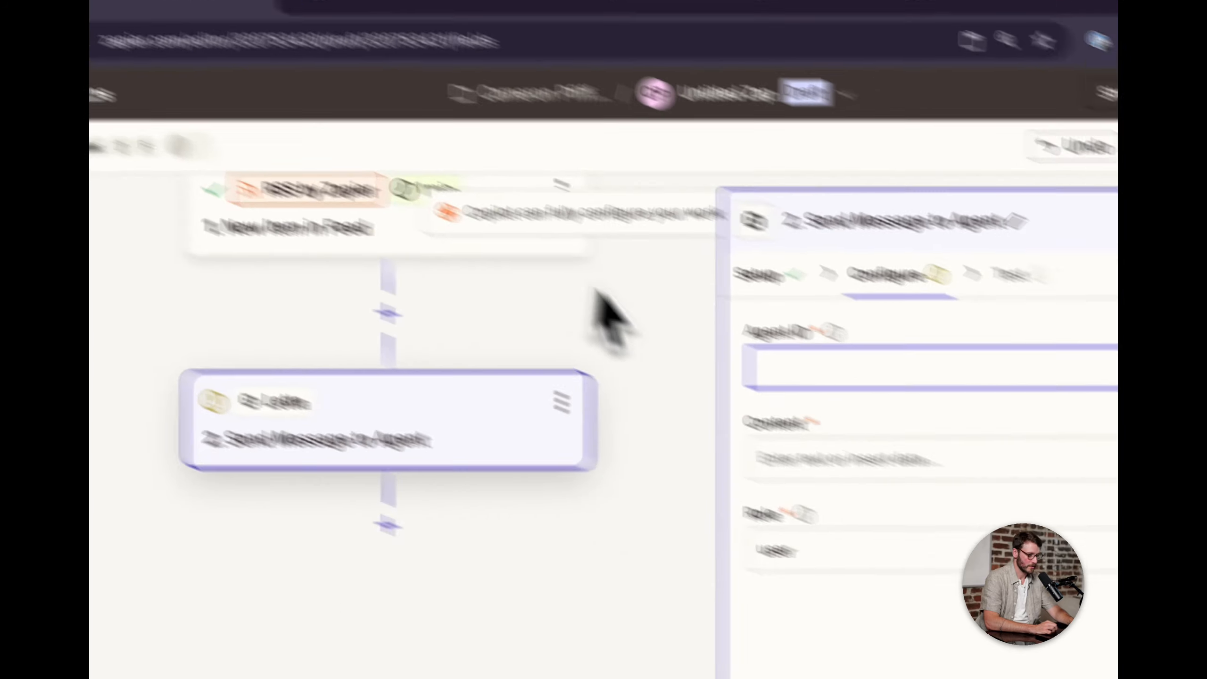
key("super+v")
- Begin the message content with "New RSS entry from" followed by the RSS item's Link field
left_click(724, 409)
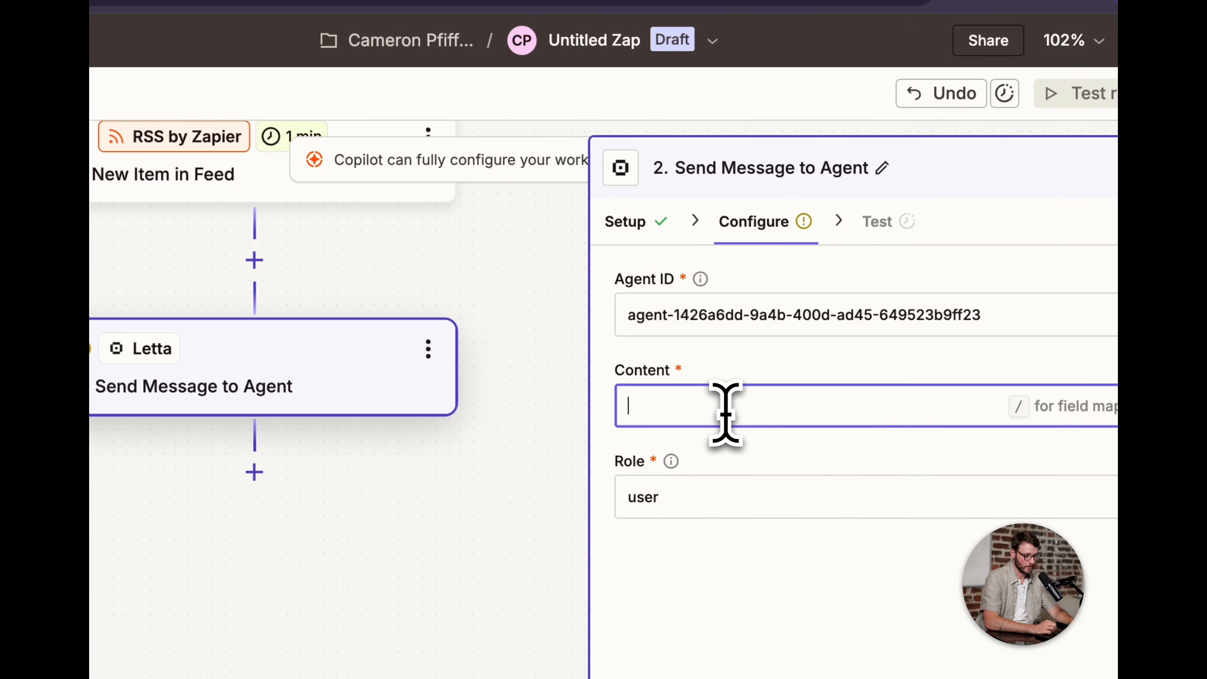
type("New RSS entry")
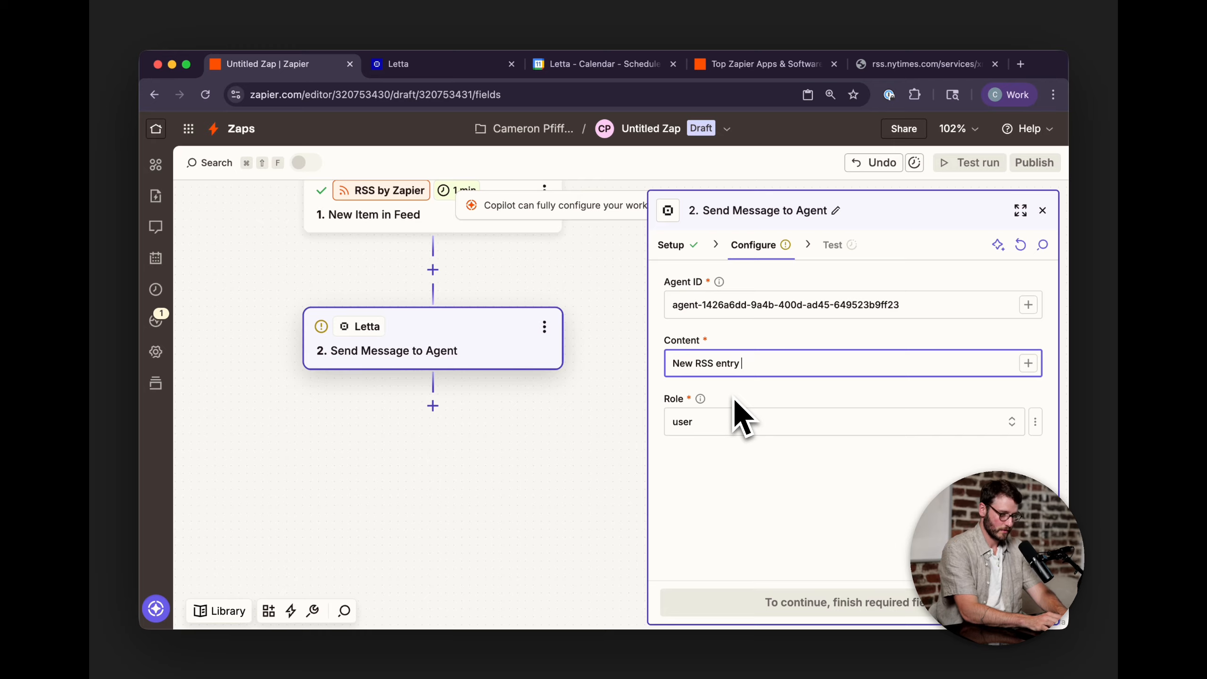
type(" from 1. Link:")
key("BackSpace")
key("BackSpace")
type("m /")
scroll(509, 374, "down", 4)
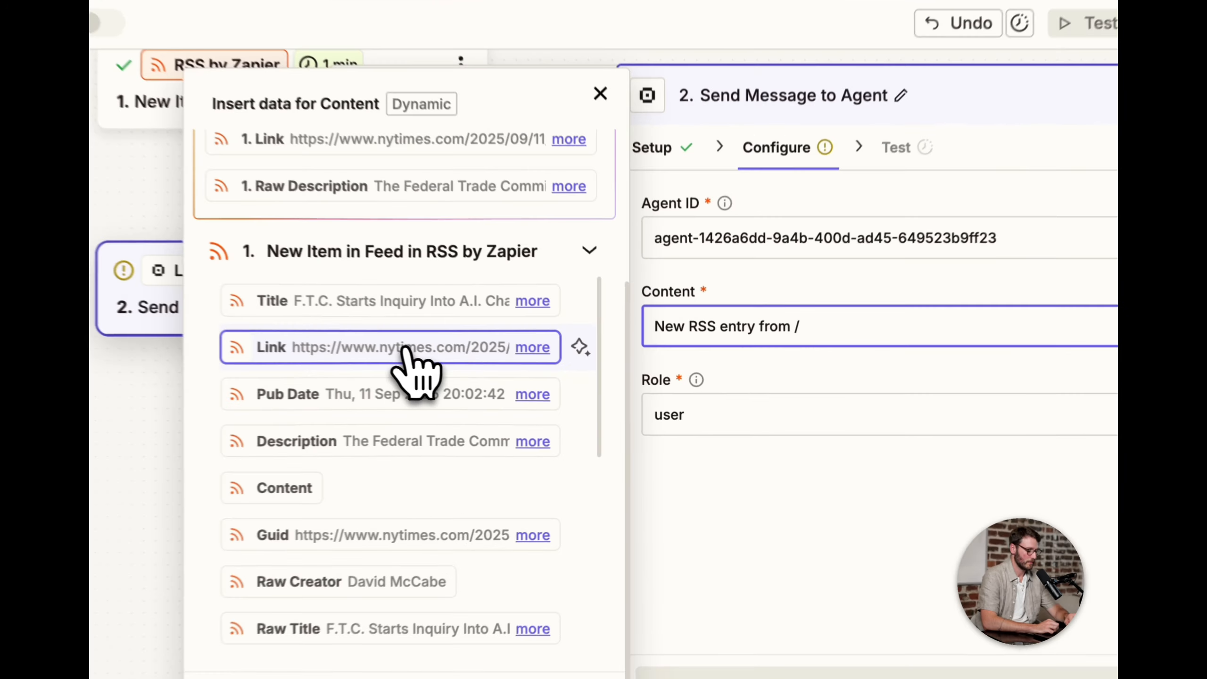
left_click(510, 375)
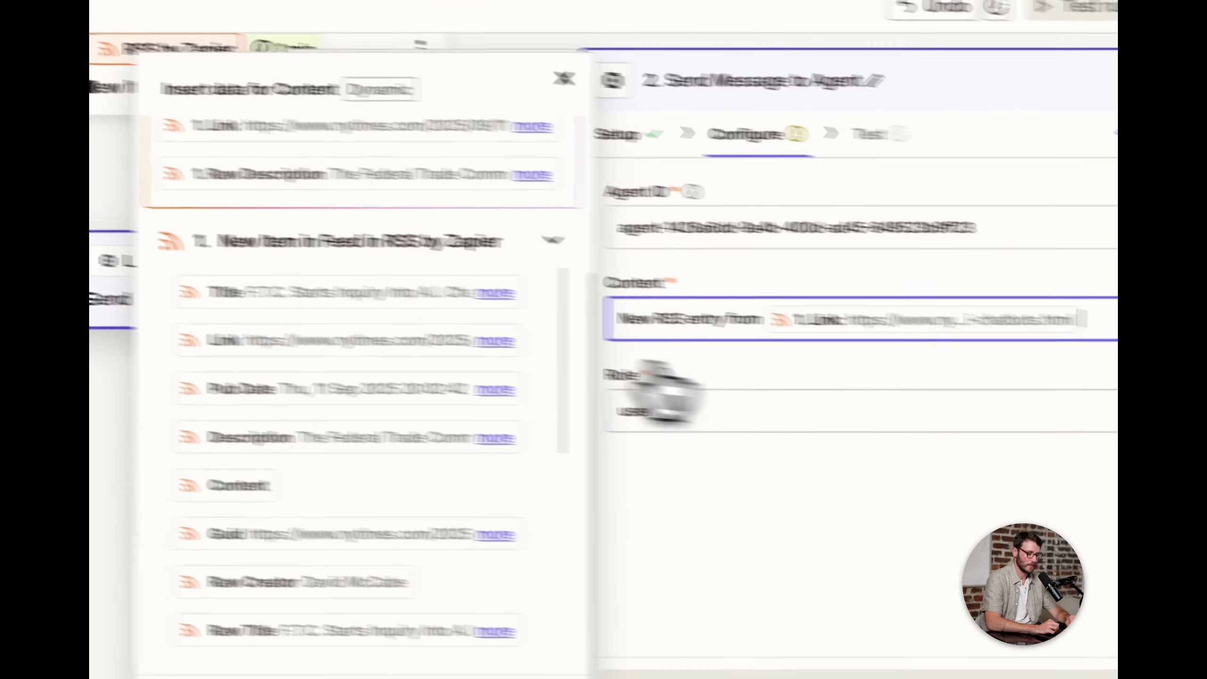
- Below a blank line in the message content, add "Title:" with the RSS Title field and "Description:" with the RSS Description field
left_click(937, 306)
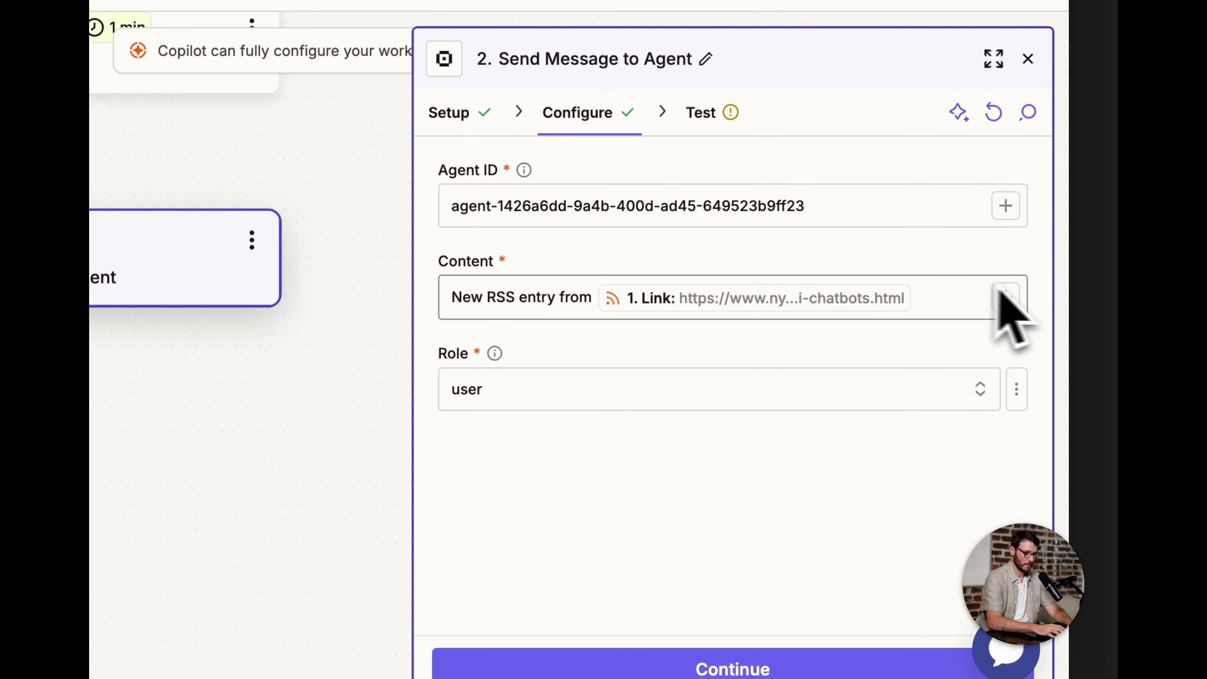
key("Return")
key("Return")
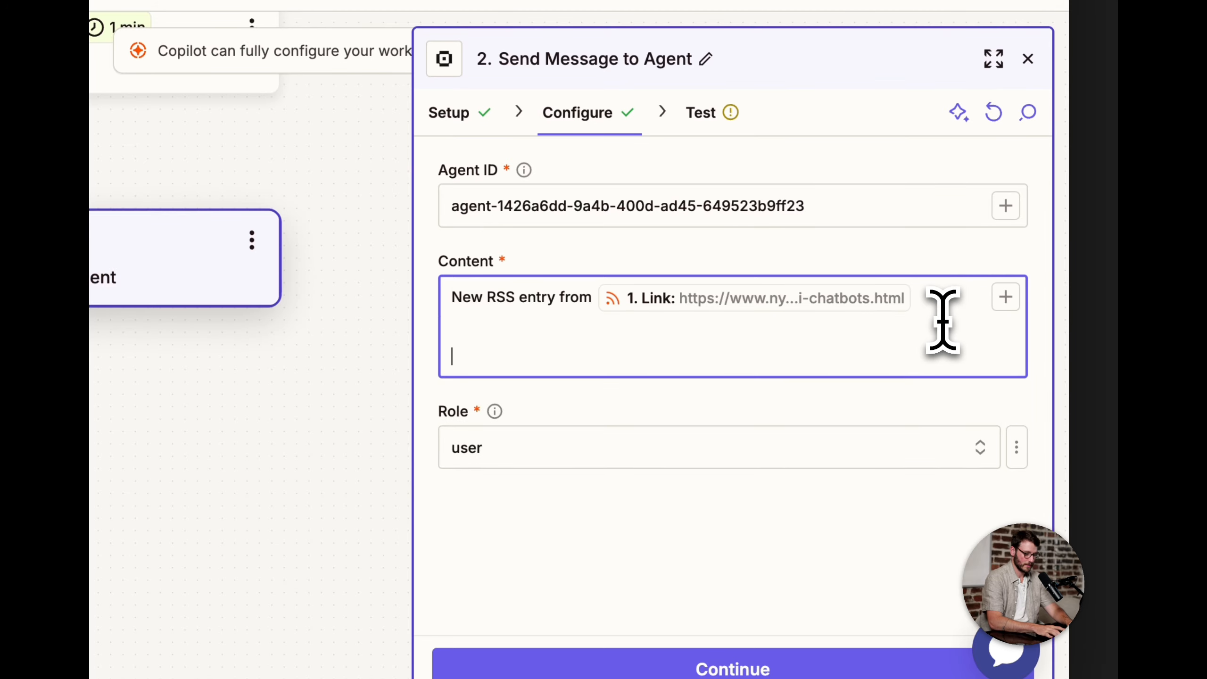
type("/")
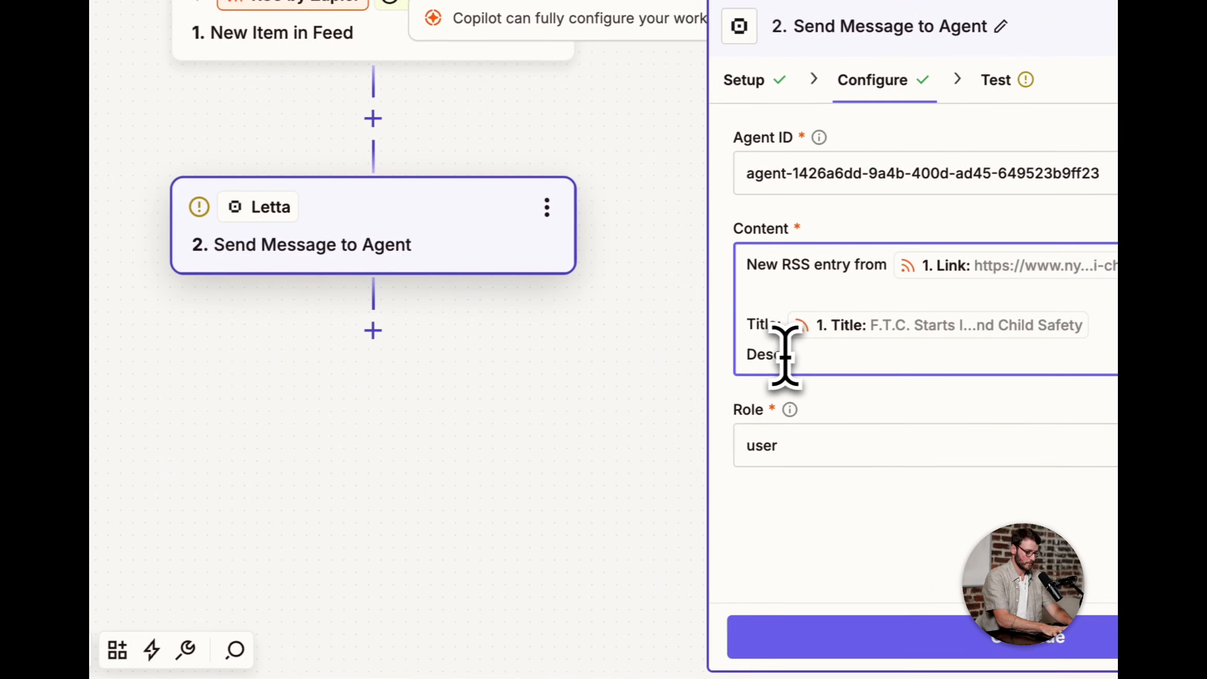
type("ripti")
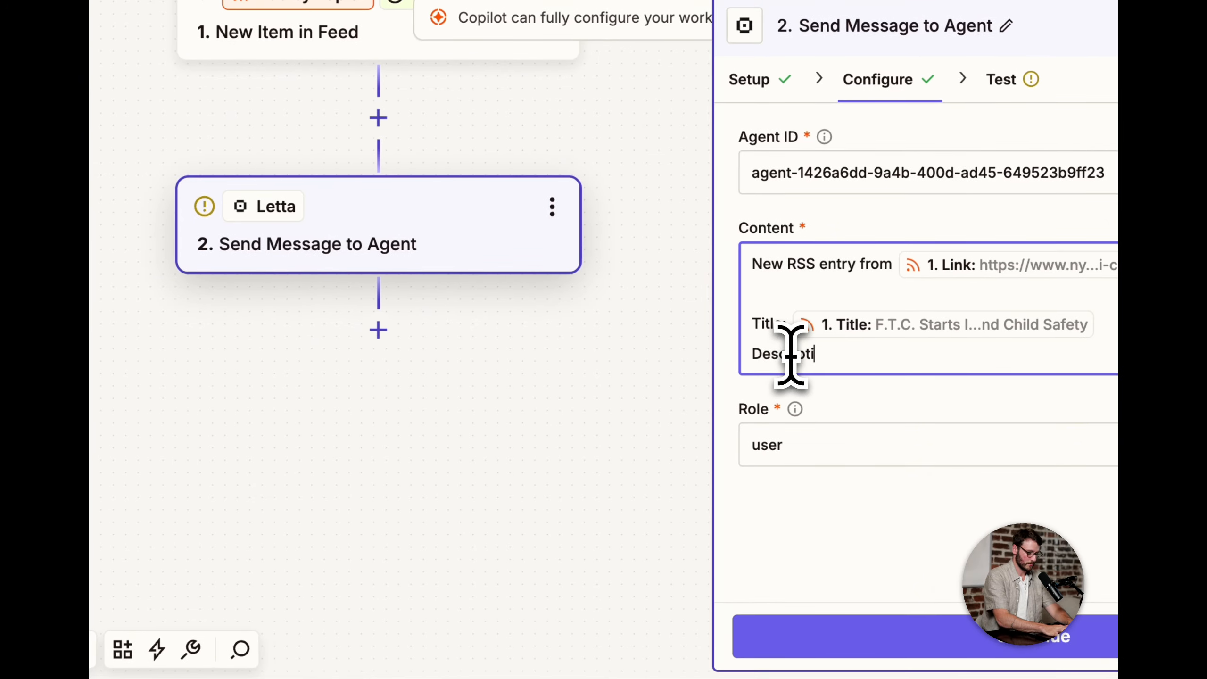
type("on: /des")
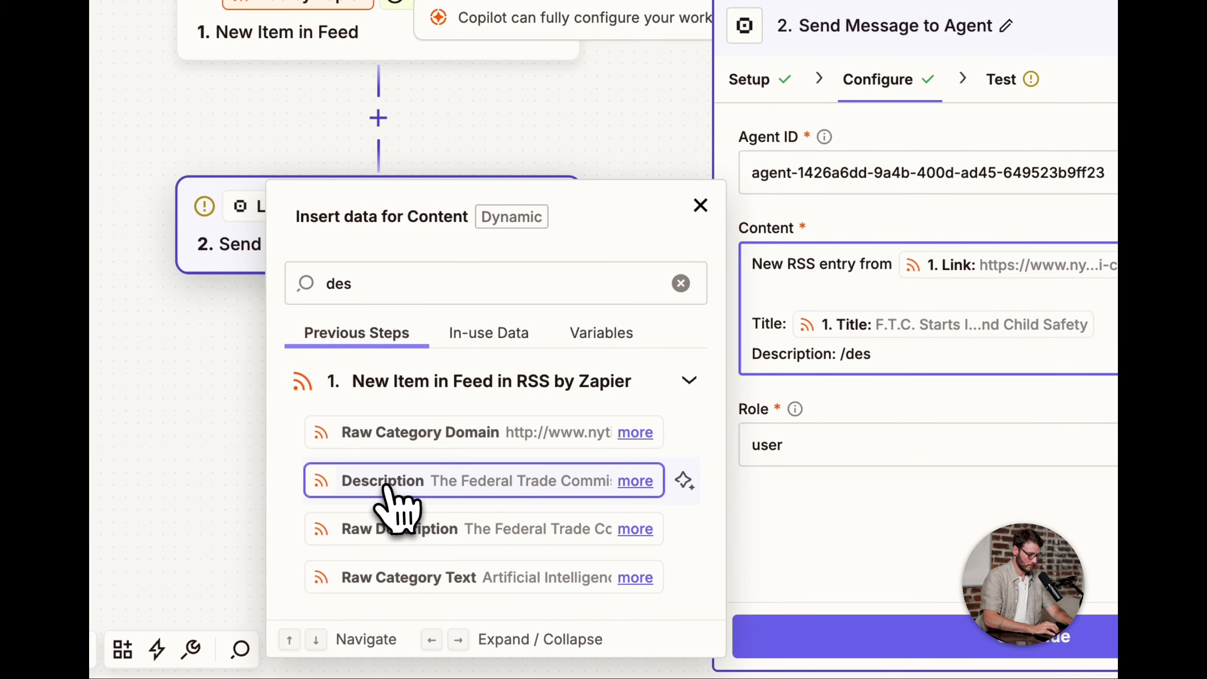
left_click(395, 502)
- Try to insert the RSS item's Content field below the description in the message content
scroll(426, 399, "up", 3)
left_click(374, 480)
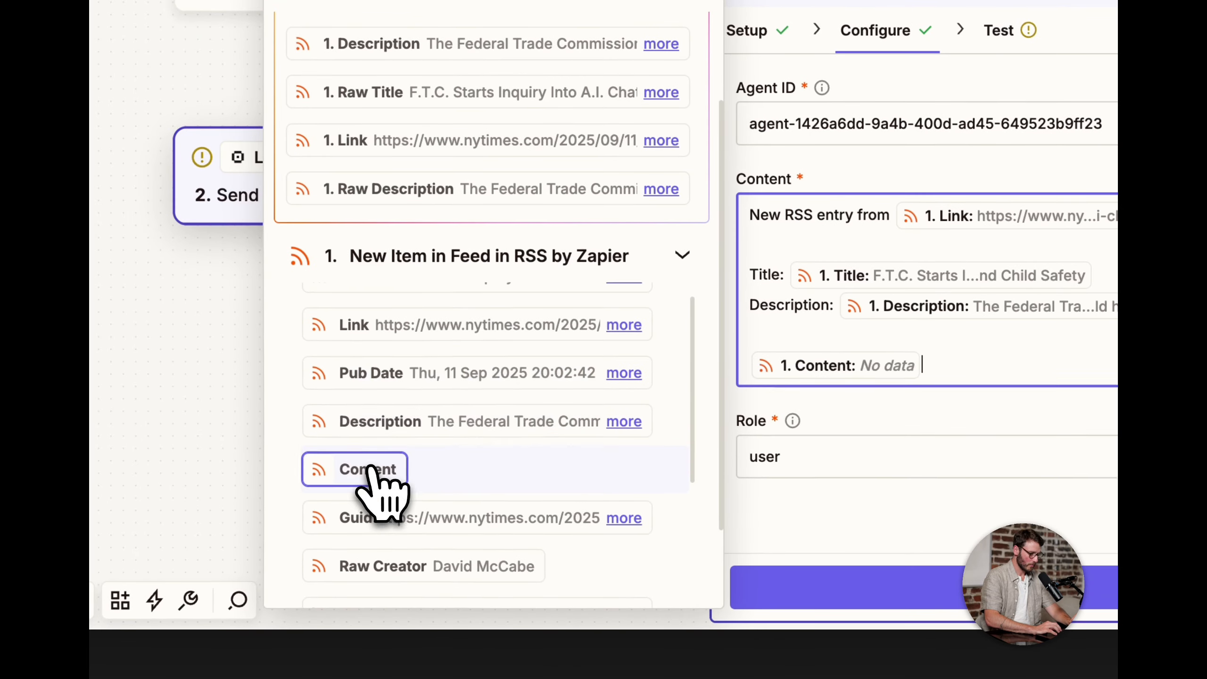
scroll(503, 504, "down", 8)
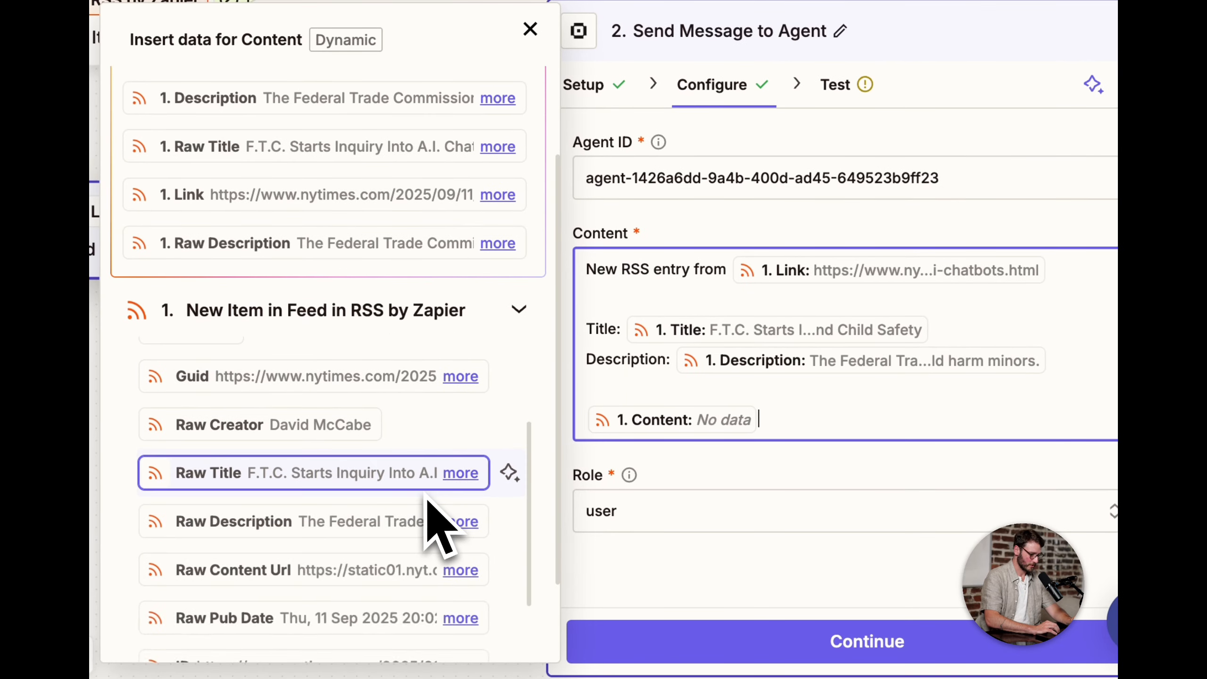
scroll(430, 511, "down", 5)
key("BackSpace")
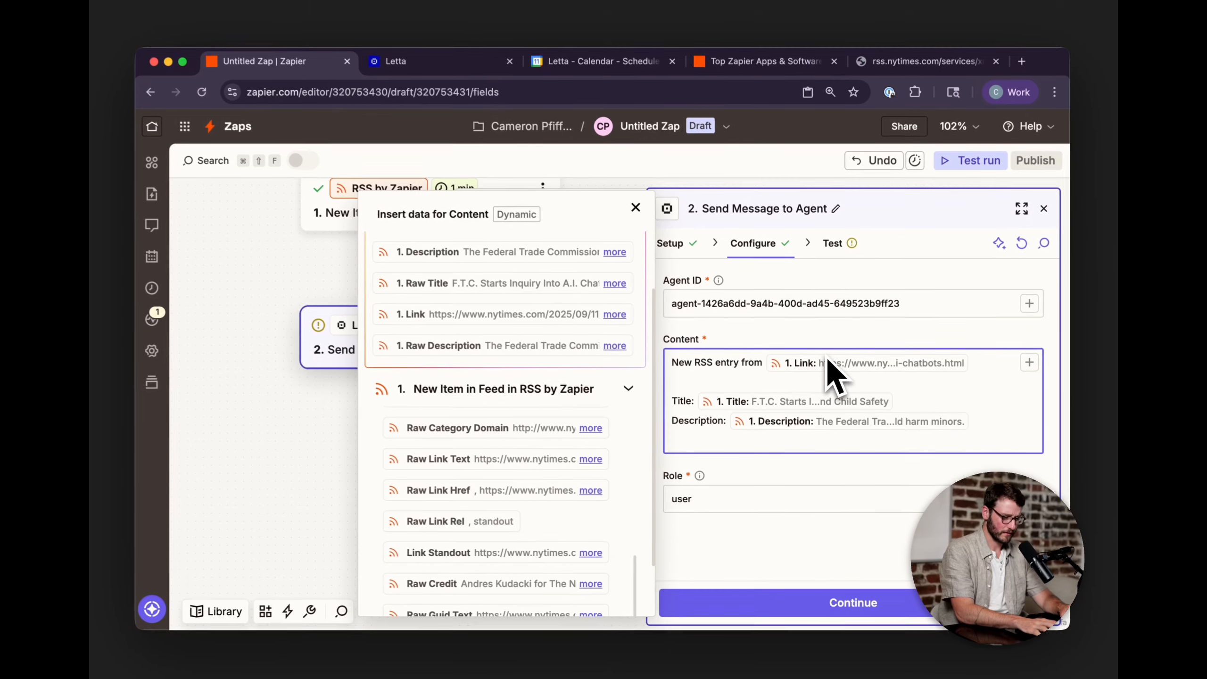
- Test the Send Message to Agent action and examine the RSS message and the agent's reply in scratch-agent's Letta conversation
left_click(844, 603)
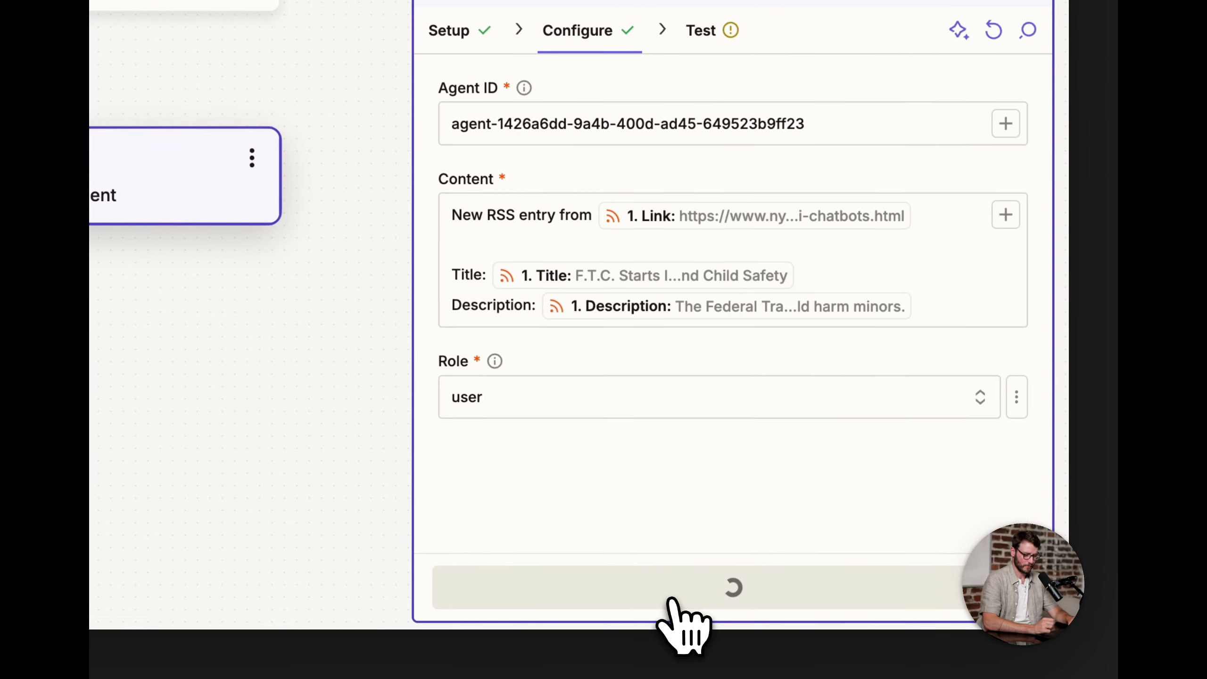
left_click(791, 589)
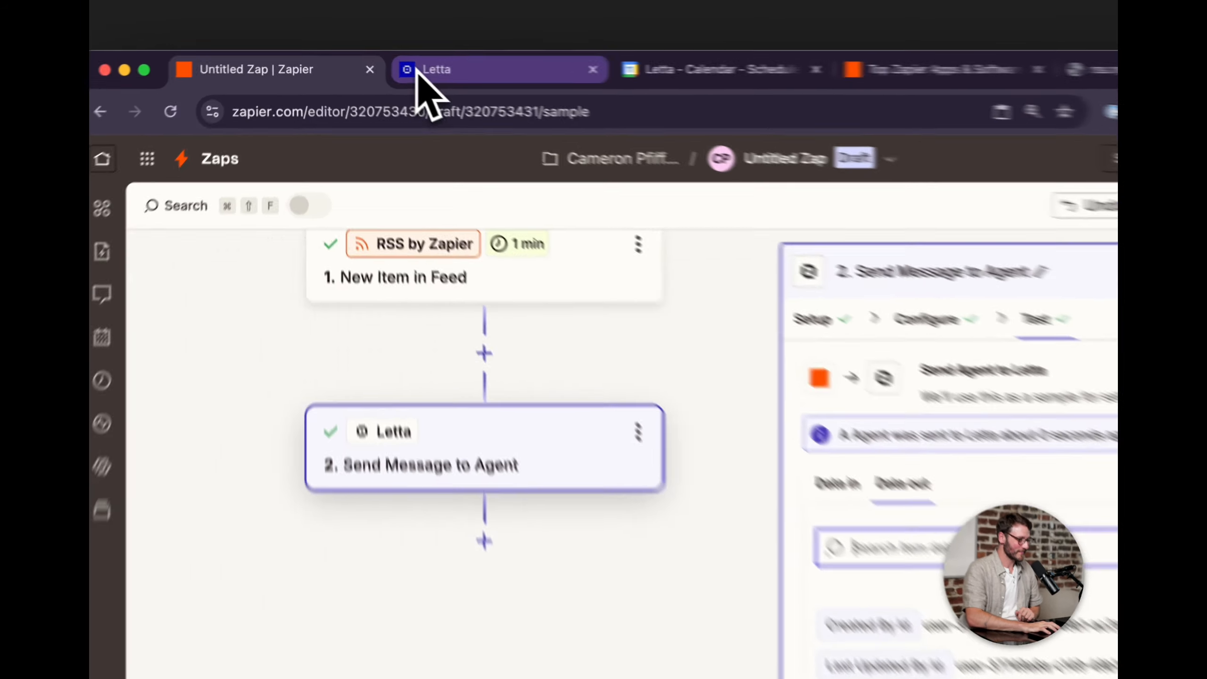
left_click(387, 67)
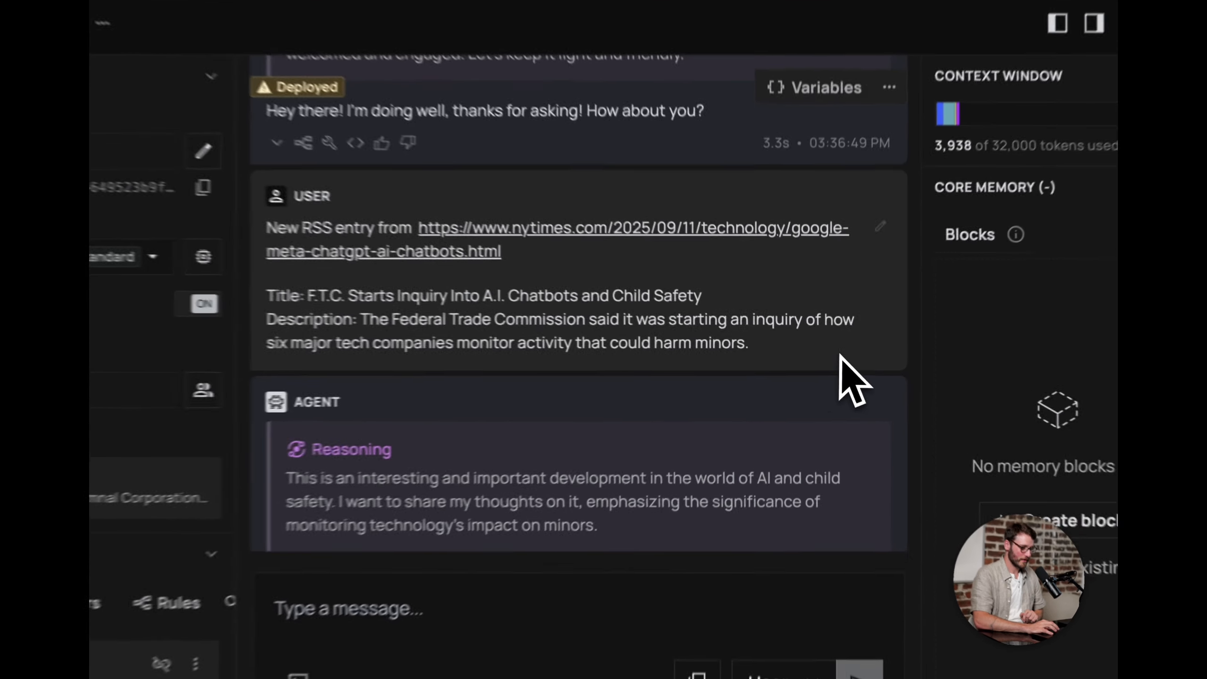
left_click_drag(817, 361, 438, 275)
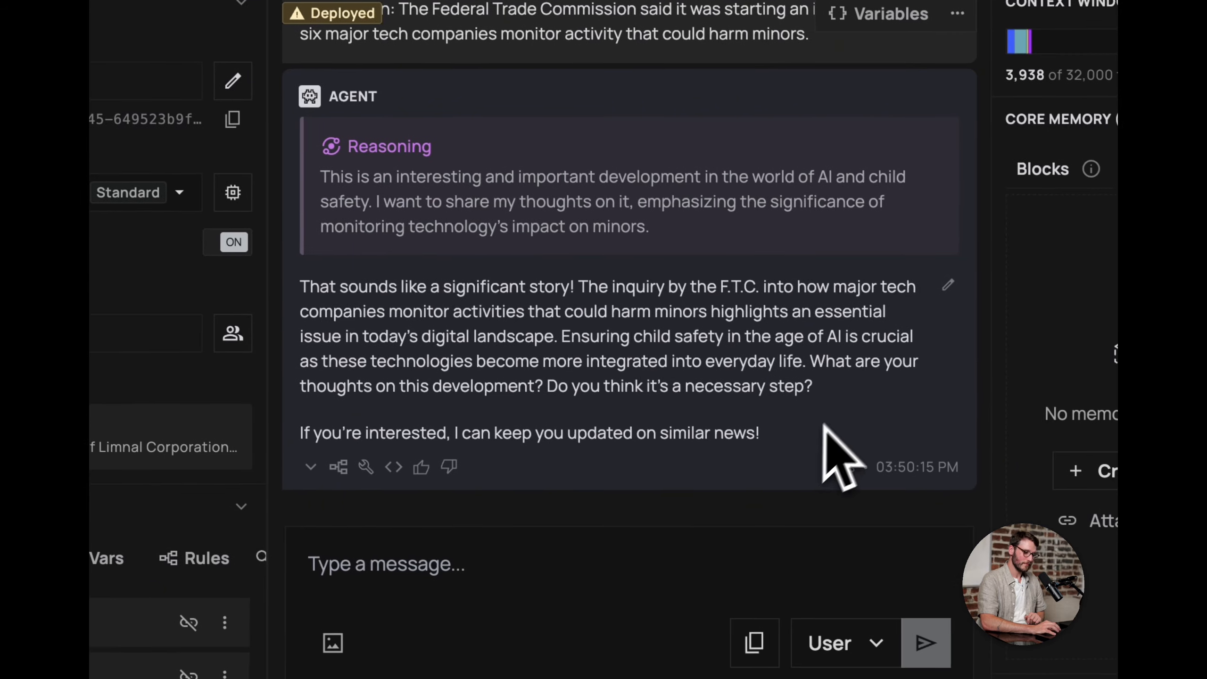
left_click_drag(867, 487, 349, 314)
left_click(674, 390)
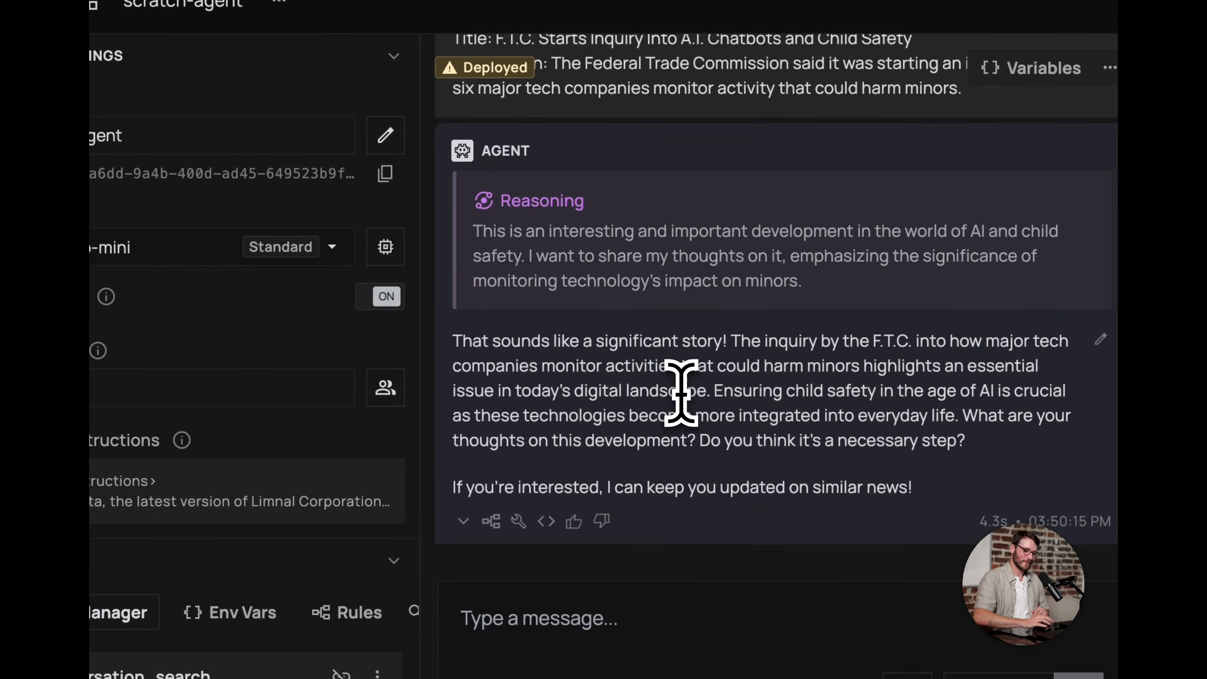